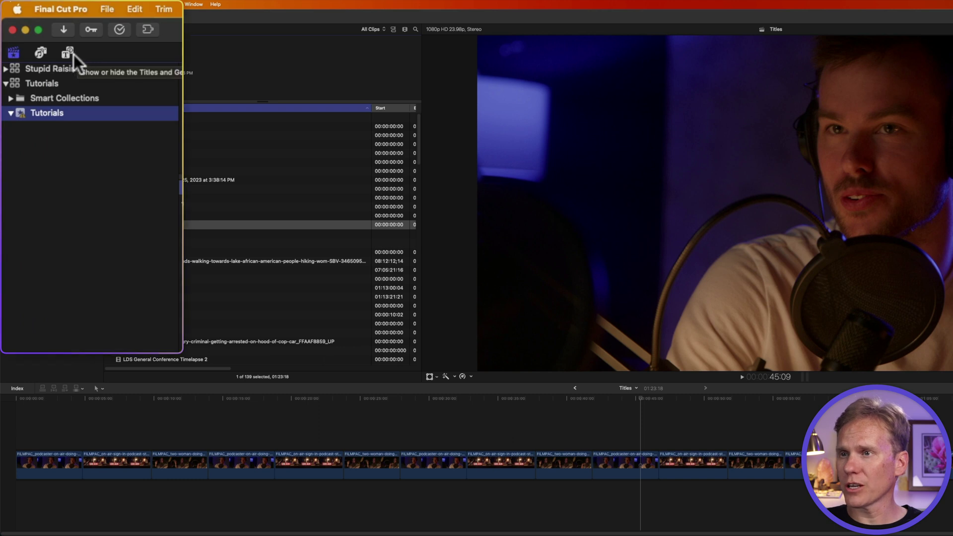
Preview the Tumble 3D title from the 3D category and place it above the podcast clip.
{"action": "left_click", "coordinate": [69, 54]}
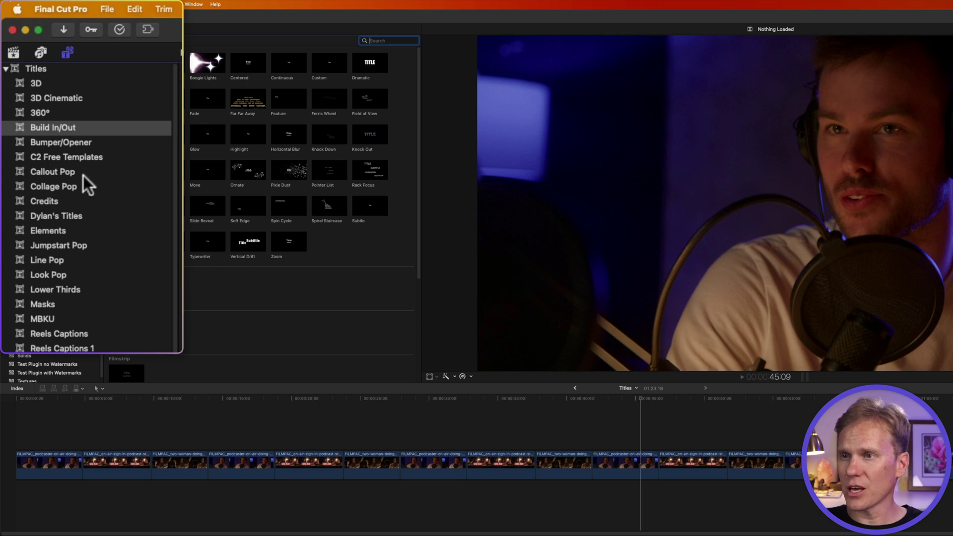
{"action": "left_click", "coordinate": [68, 97]}
{"action": "left_click", "coordinate": [55, 81]}
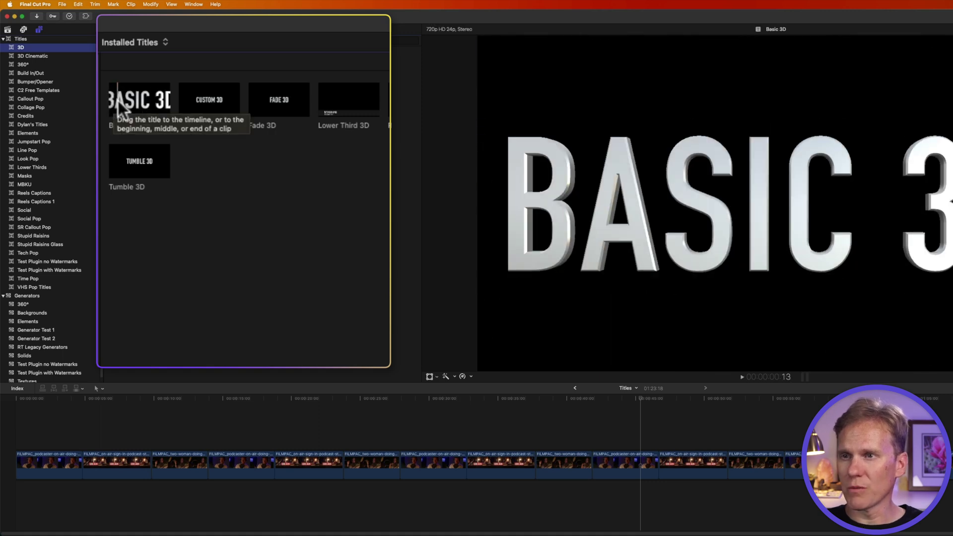
{"action": "left_click", "coordinate": [114, 159]}
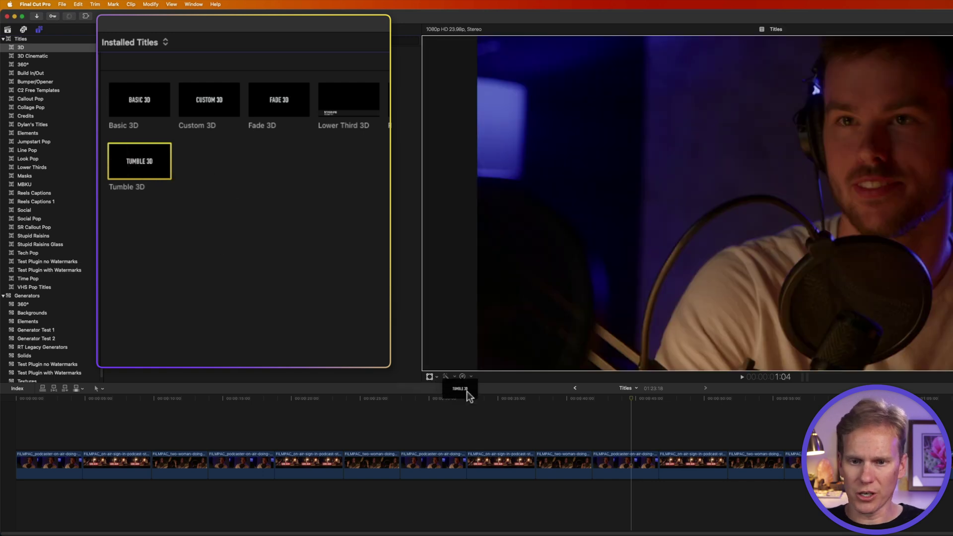
{"action": "left_click_drag", "start_coordinate": [469, 395], "coordinate": [599, 427]}
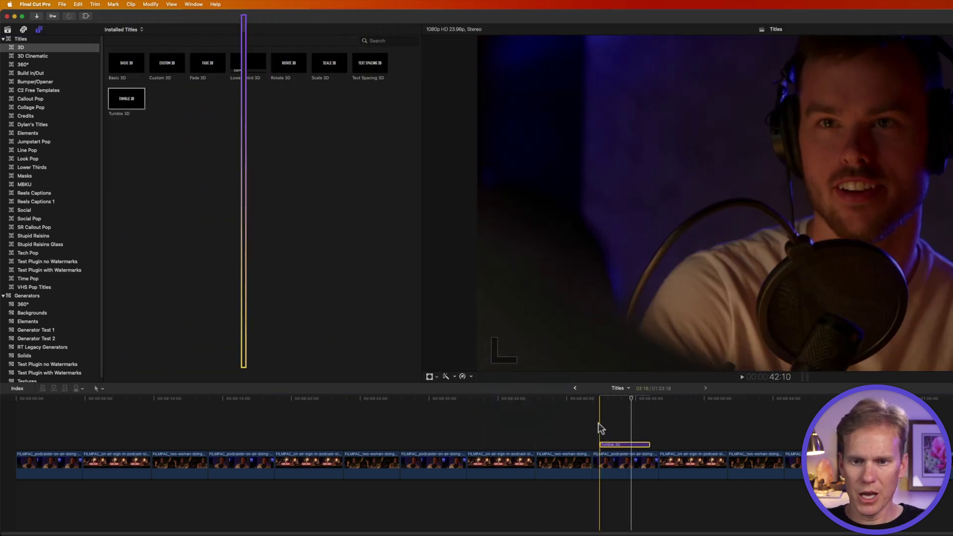
Play the title, then replace its text with STUPID and RAISINS on two lines.
{"action": "key", "text": "space"}
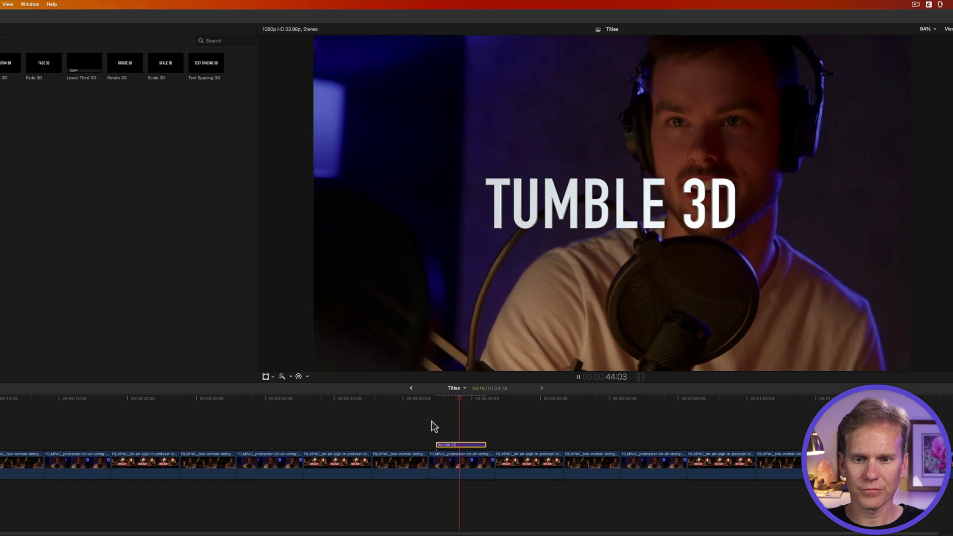
{"action": "key", "text": "space"}
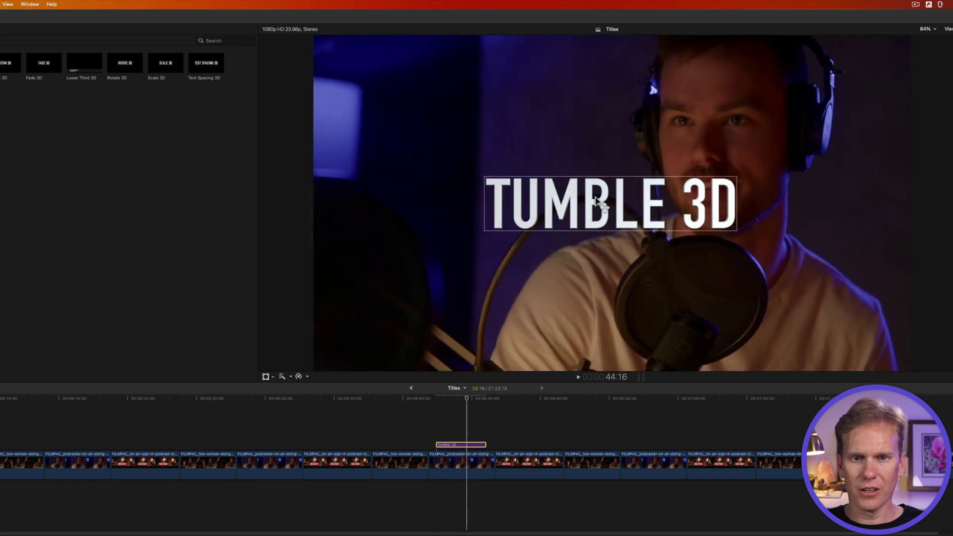
{"action": "double_click", "coordinate": [663, 191]}
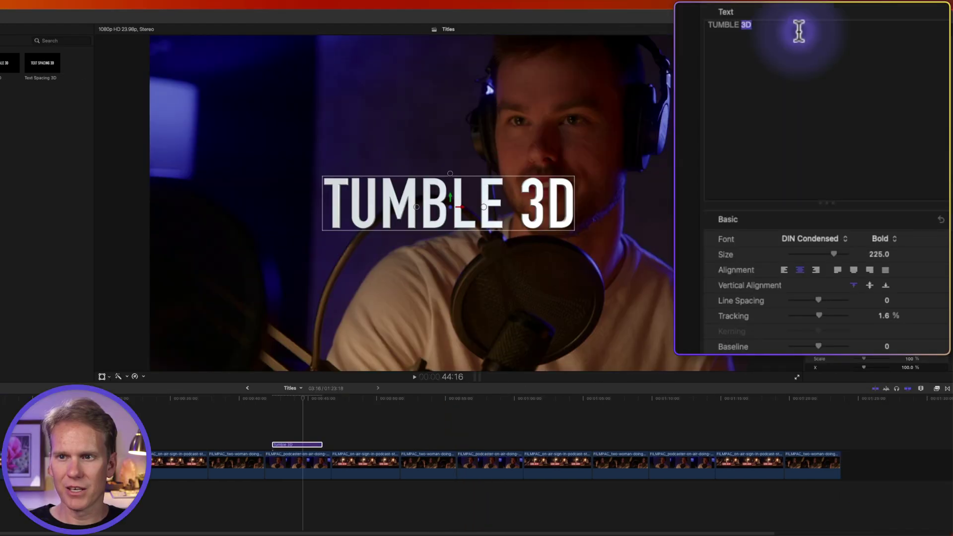
{"action": "key", "text": "super+a"}
{"action": "type", "text": "STUPID"}
{"action": "key", "text": "Return"}
{"action": "type", "text": "RAISINS"}
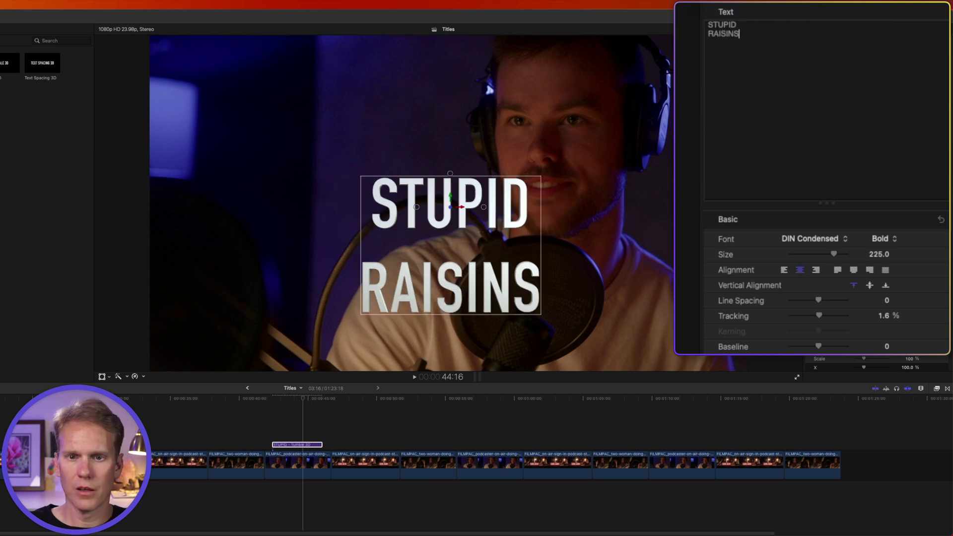
Tighten line spacing to -69 and set the font to Hornbill Personal at size 152.
{"action": "key", "text": "super+a"}
{"action": "left_click_drag", "start_coordinate": [820, 299], "coordinate": [800, 294]}
{"action": "left_click", "coordinate": [809, 239]}
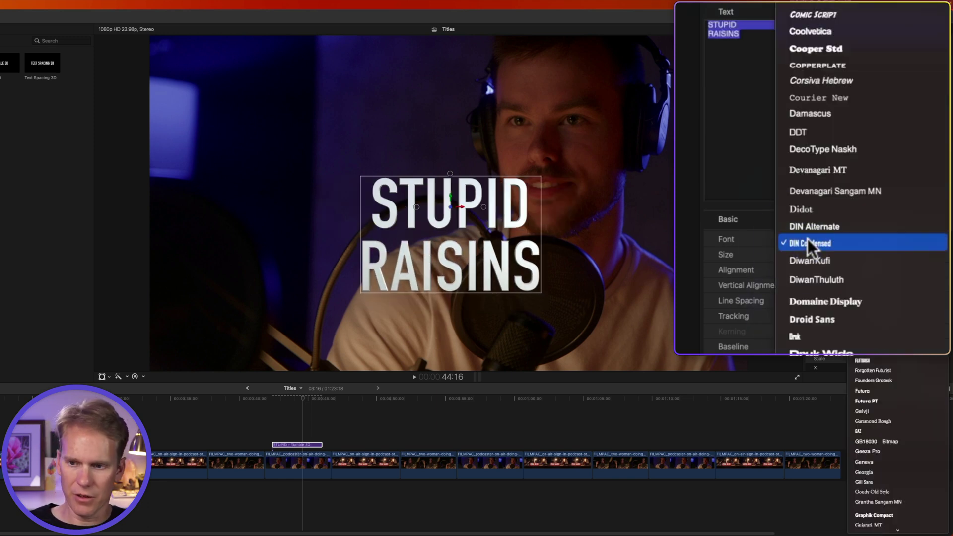
{"action": "type", "text": "hornbill"}
{"action": "key", "text": "Return"}
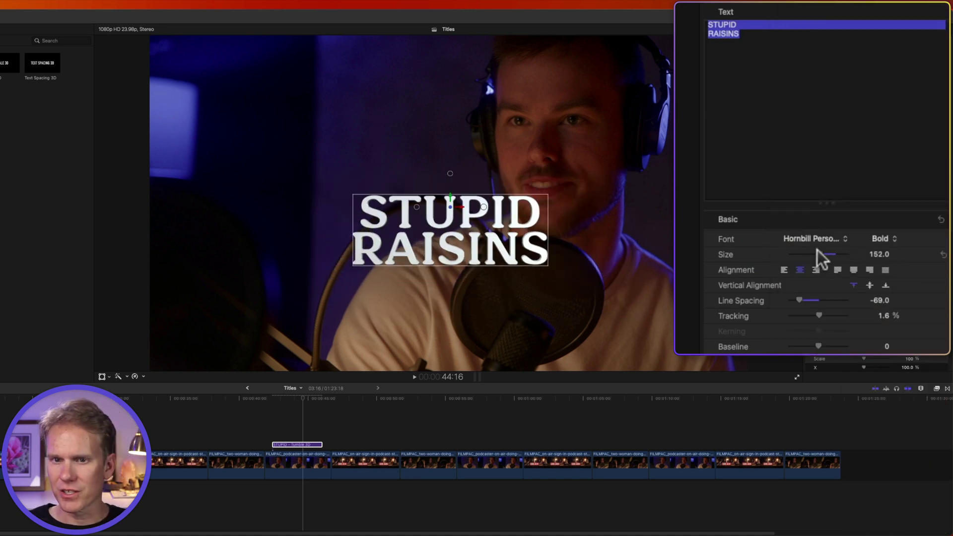
{"action": "left_click_drag", "start_coordinate": [817, 250], "coordinate": [823, 250]}
Make the 3D text purple with much deeper extrusion, then play back the tumble animation.
{"action": "scroll", "coordinate": [834, 198], "scroll_direction": "down", "scroll_amount": 12}
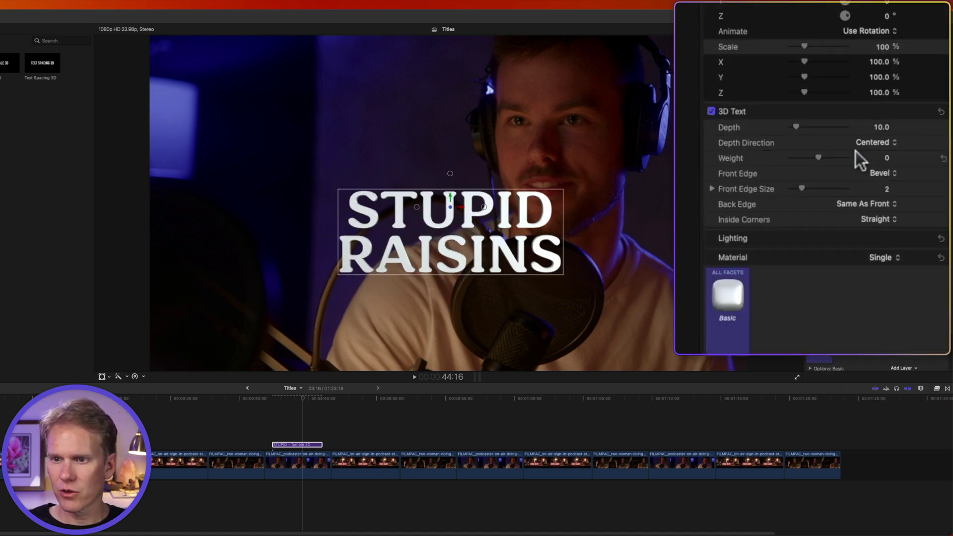
{"action": "scroll", "coordinate": [856, 151], "scroll_direction": "down", "scroll_amount": 5}
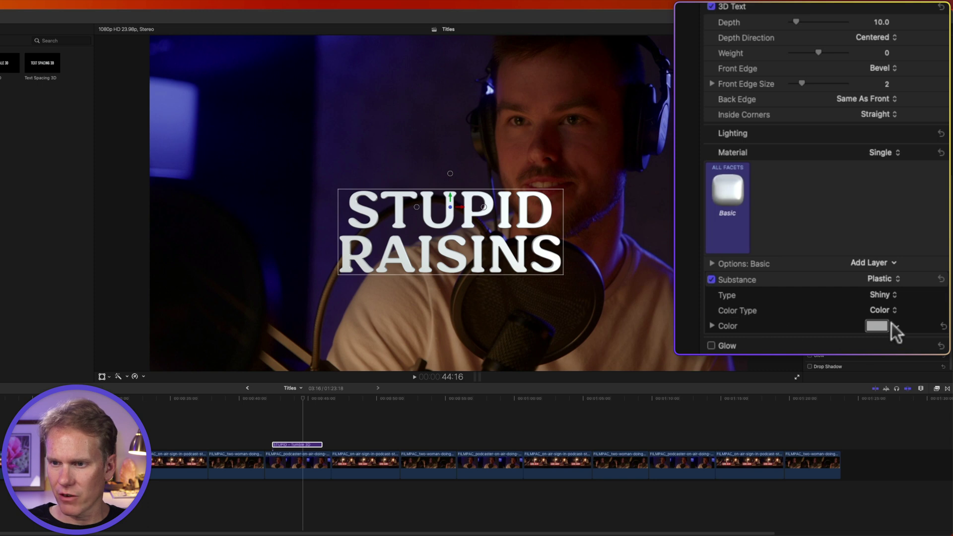
{"action": "left_click", "coordinate": [877, 325]}
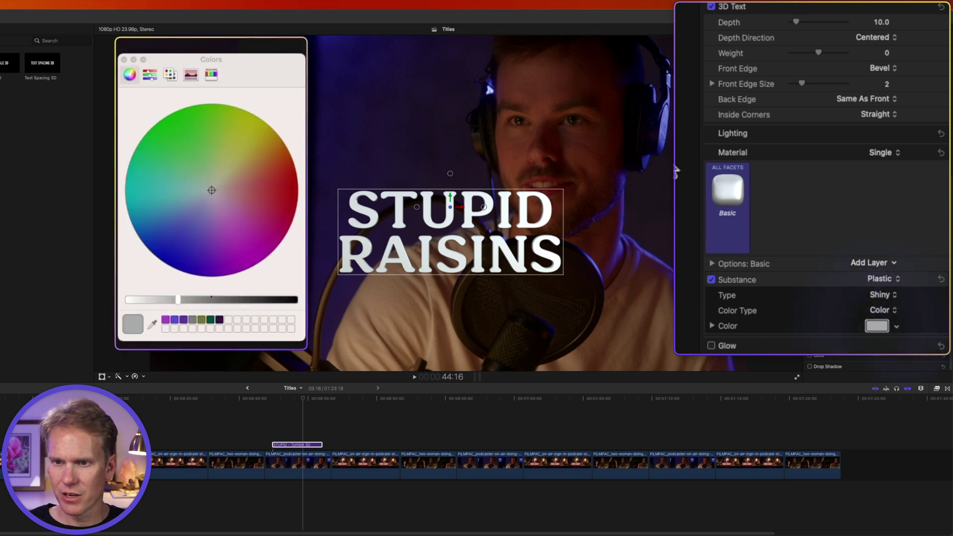
{"action": "left_click", "coordinate": [169, 320]}
{"action": "left_click", "coordinate": [124, 60]}
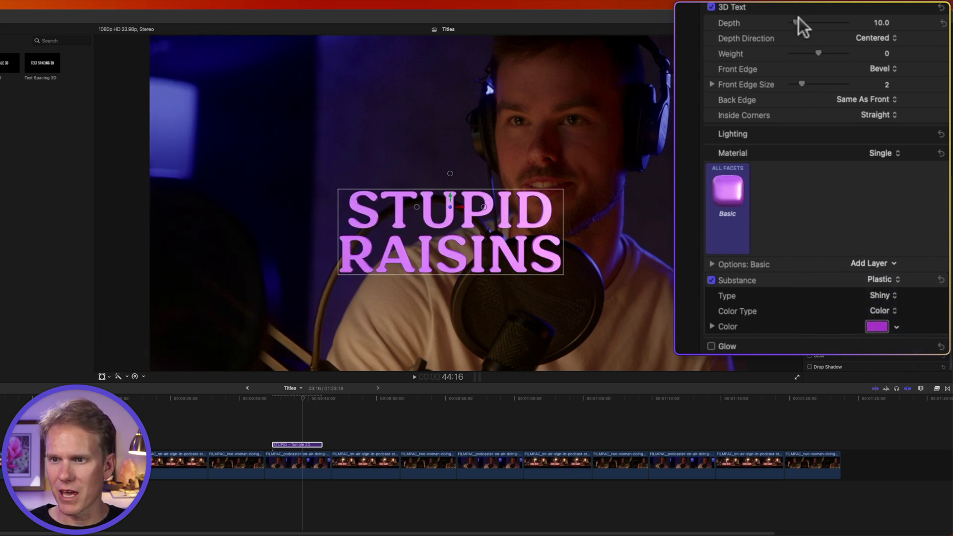
{"action": "left_click_drag", "start_coordinate": [798, 20], "coordinate": [845, 19]}
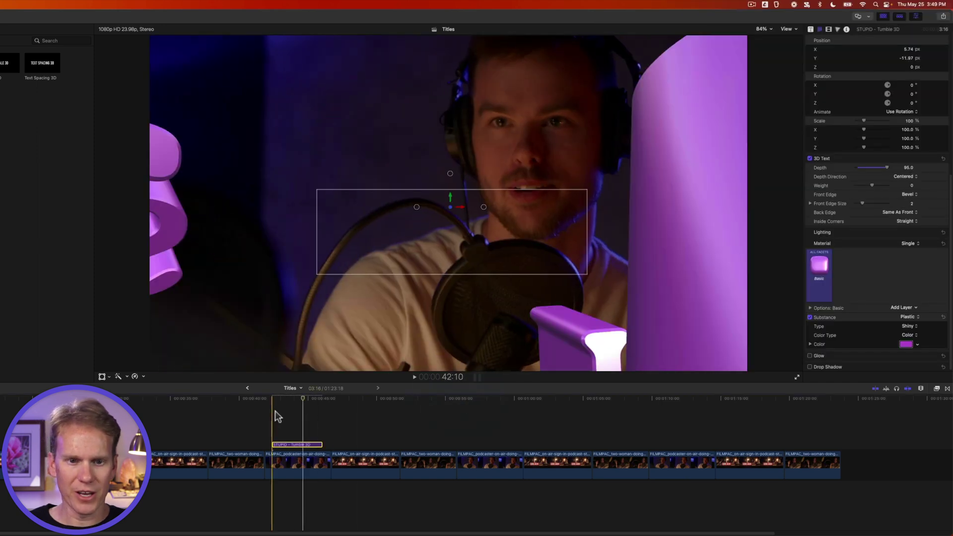
{"action": "key", "text": "space"}
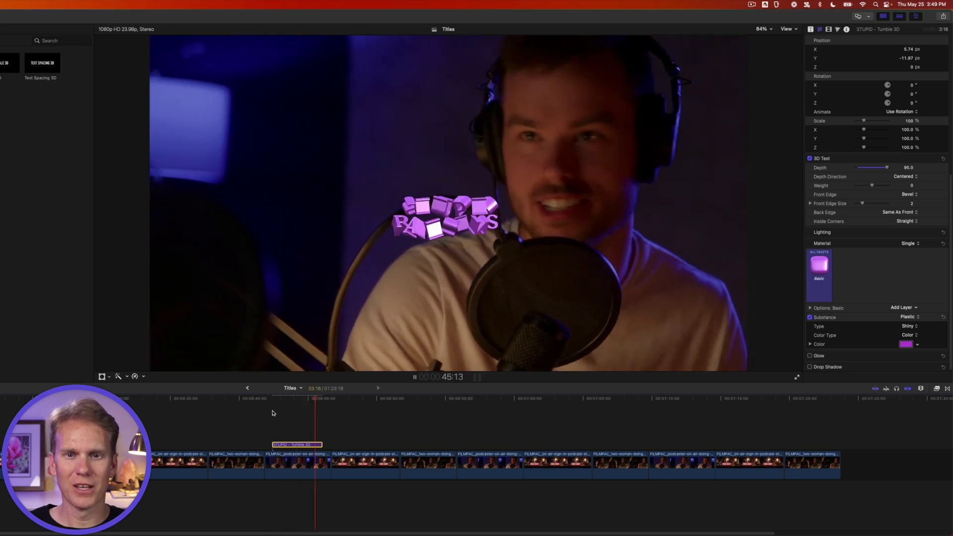
{"action": "key", "text": "space"}
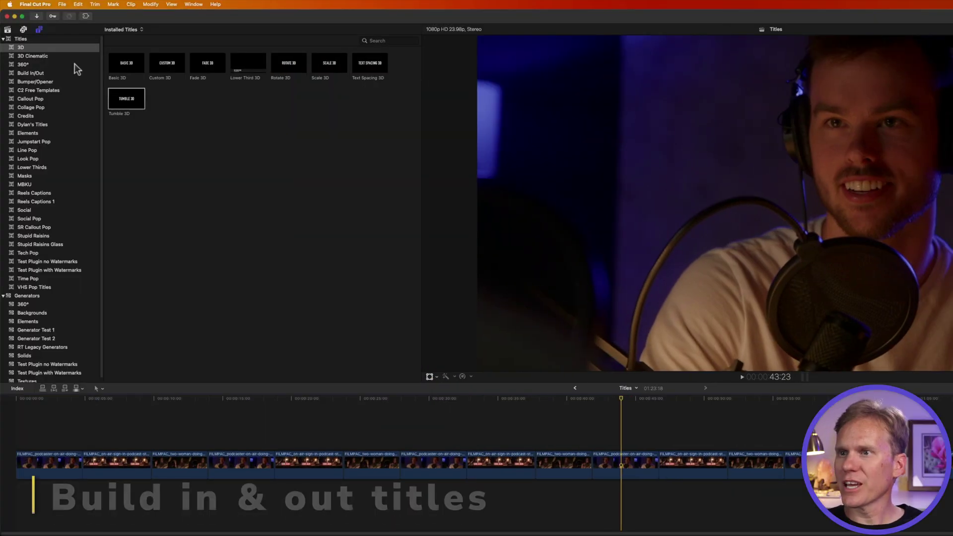
Add the Build In/Out Knock Out title above the clips, preview it, and trim it to 5 seconds.
{"action": "left_click", "coordinate": [55, 73]}
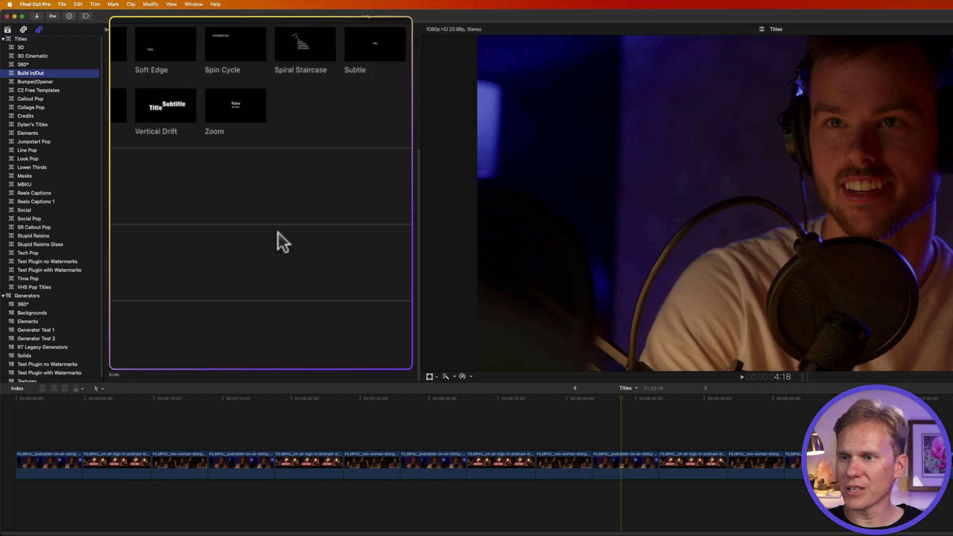
{"action": "scroll", "coordinate": [281, 243], "scroll_direction": "up", "scroll_amount": 5}
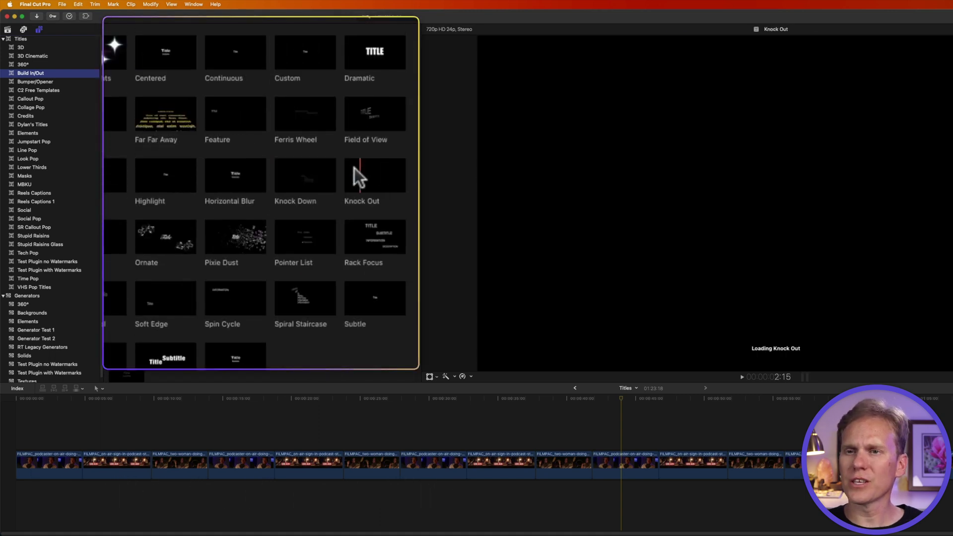
{"action": "left_click_drag", "start_coordinate": [361, 135], "coordinate": [662, 419]}
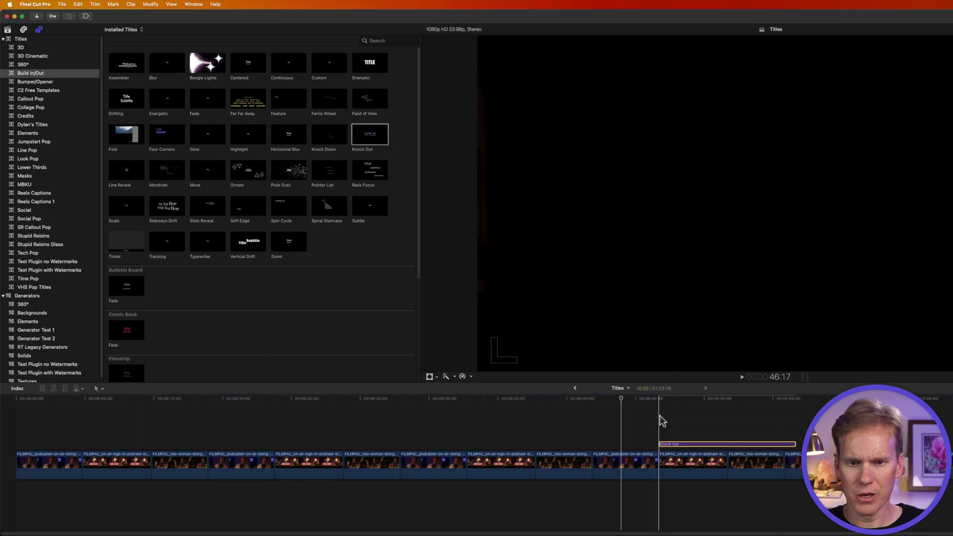
{"action": "key", "text": "space"}
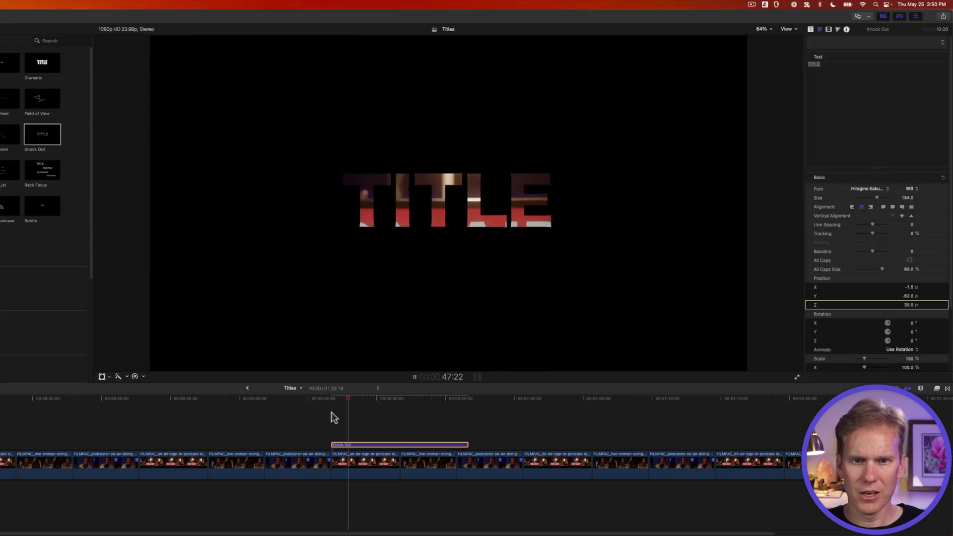
{"action": "key", "text": "space"}
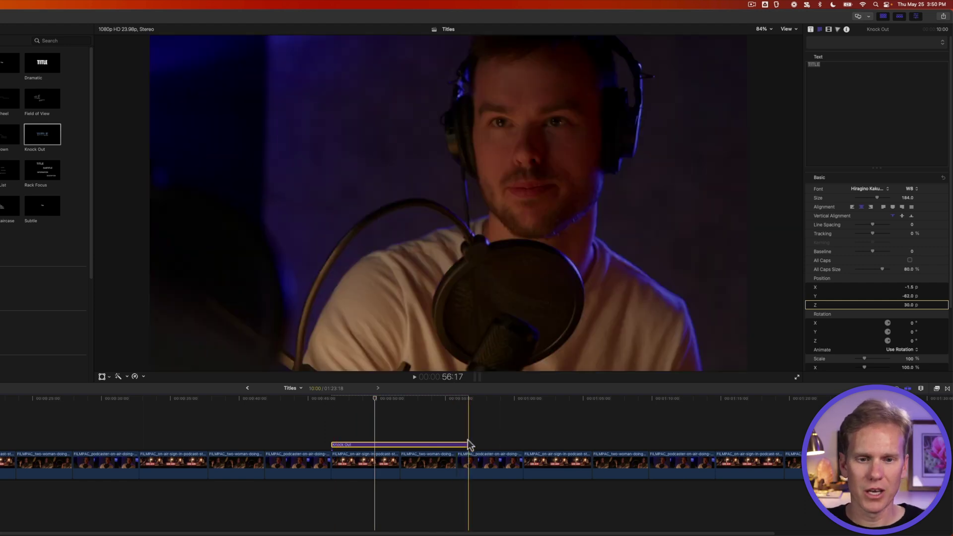
{"action": "left_click_drag", "start_coordinate": [468, 443], "coordinate": [400, 443]}
{"action": "left_click", "coordinate": [375, 444]}
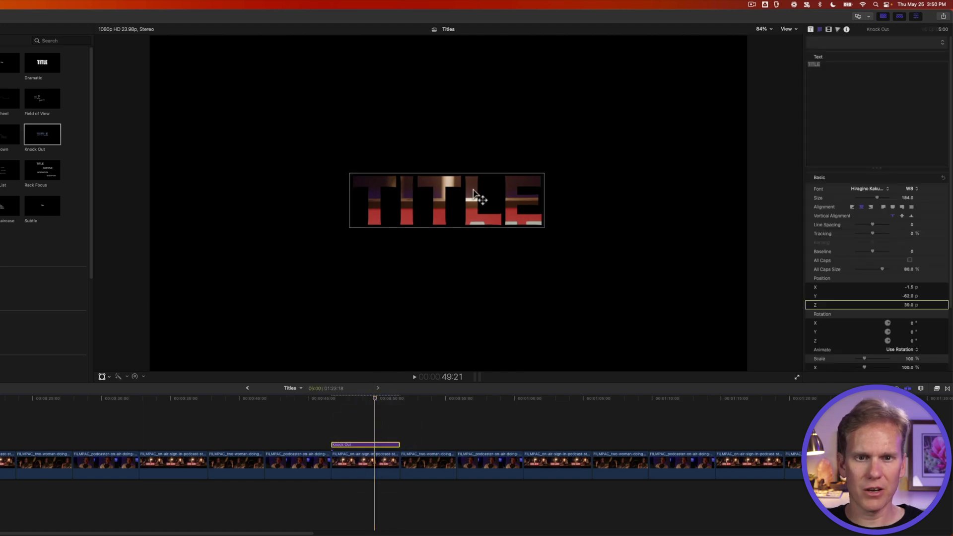
Retype the Knock Out title as STUPID RASINS, tighten its lines, recentre it, and play it back.
{"action": "double_click", "coordinate": [471, 201]}
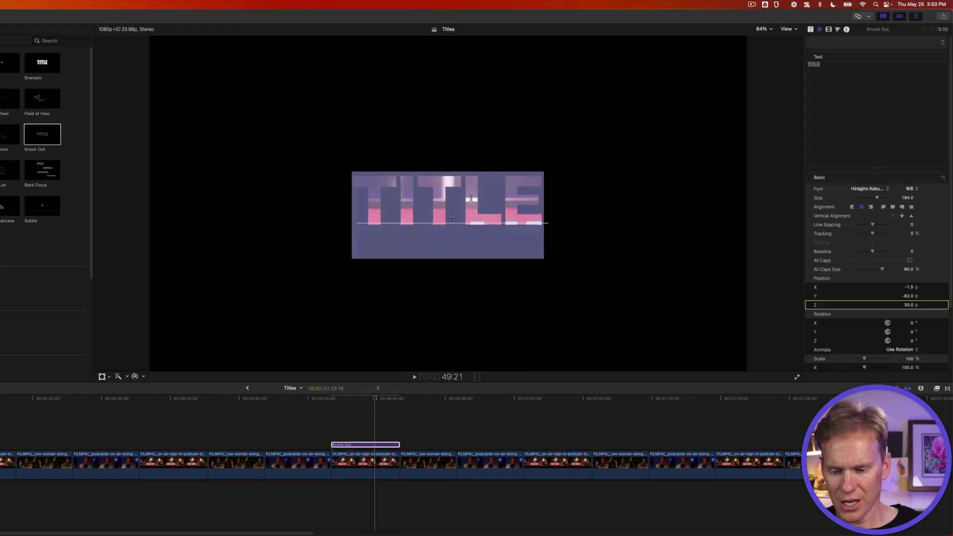
{"action": "type", "text": "STUPID "}
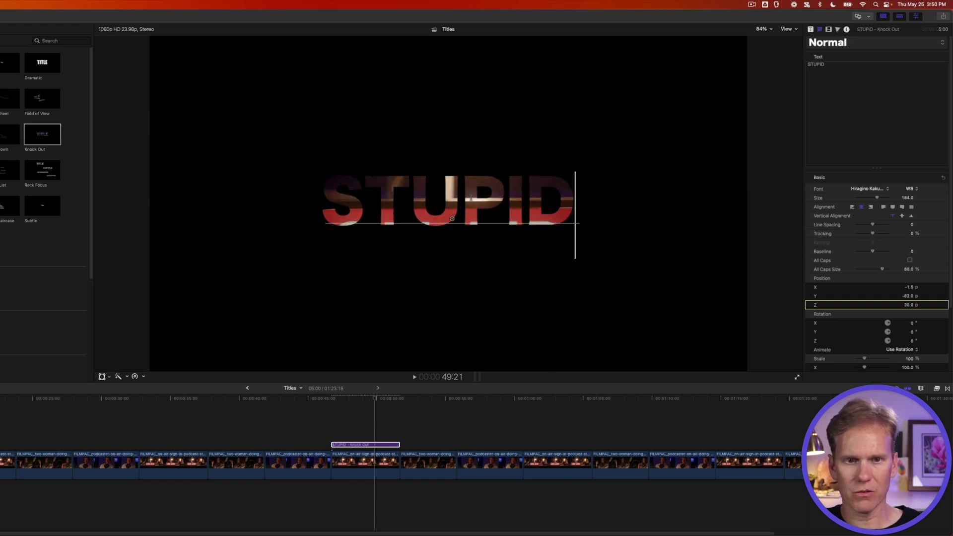
{"action": "type", "text": "RASINS"}
{"action": "key", "text": "cmd+a"}
{"action": "left_click_drag", "start_coordinate": [872, 224], "coordinate": [858, 224]}
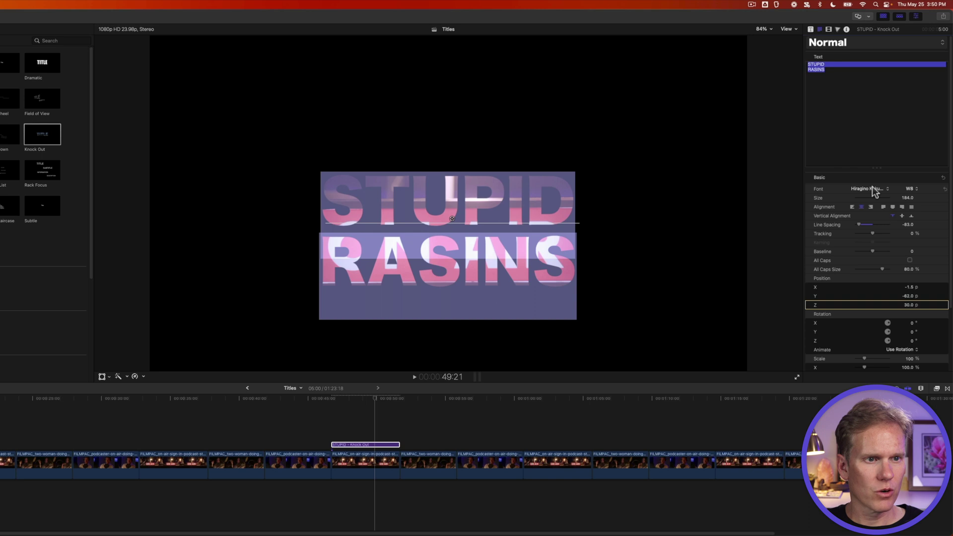
{"action": "left_click", "coordinate": [851, 122]}
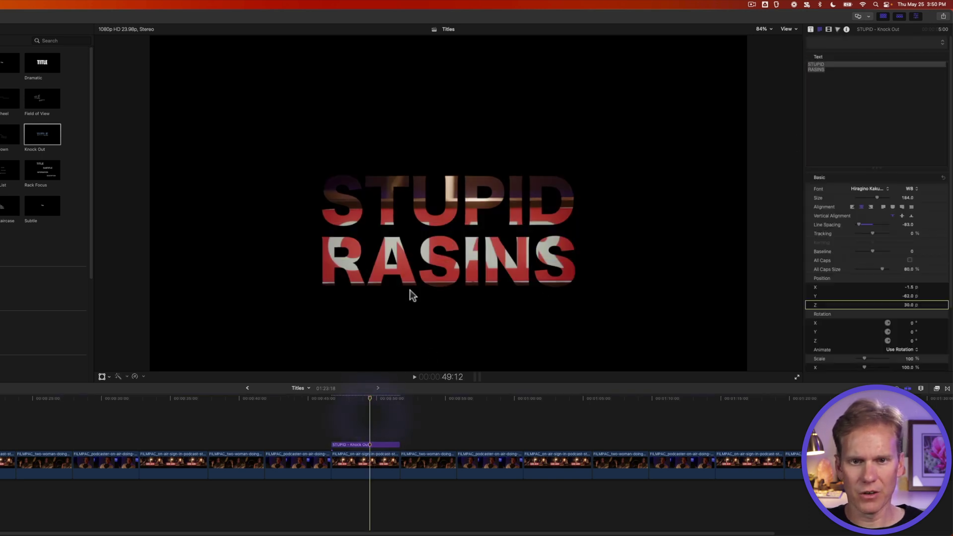
{"action": "mouse_move", "coordinate": [436, 206]}
{"action": "left_mouse_down"}
{"action": "mouse_move", "coordinate": [404, 249]}
{"action": "mouse_move", "coordinate": [473, 208]}
{"action": "mouse_move", "coordinate": [442, 192]}
{"action": "mouse_move", "coordinate": [449, 210]}
{"action": "mouse_move", "coordinate": [428, 202]}
{"action": "mouse_move", "coordinate": [452, 202]}
{"action": "left_mouse_up"}
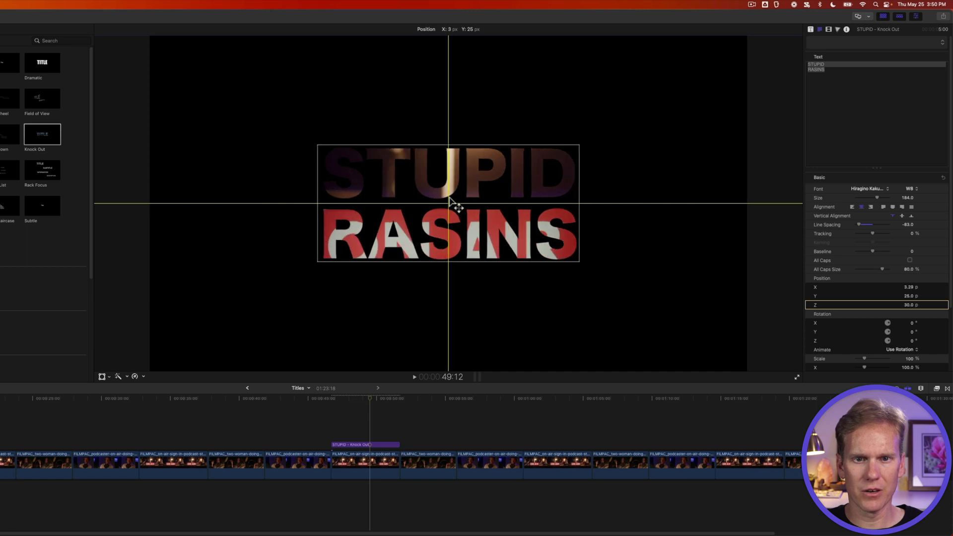
{"action": "key", "text": "space"}
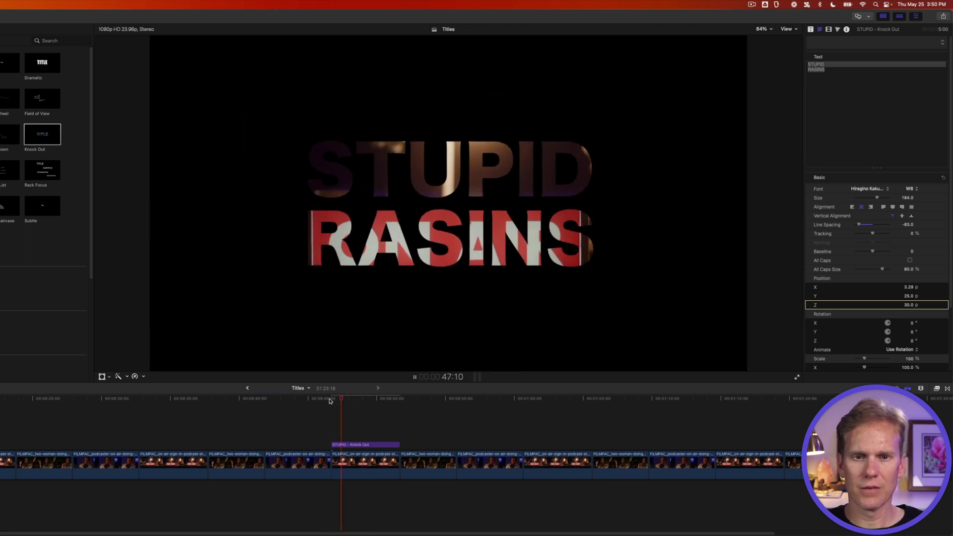
{"action": "left_click", "coordinate": [42, 133]}
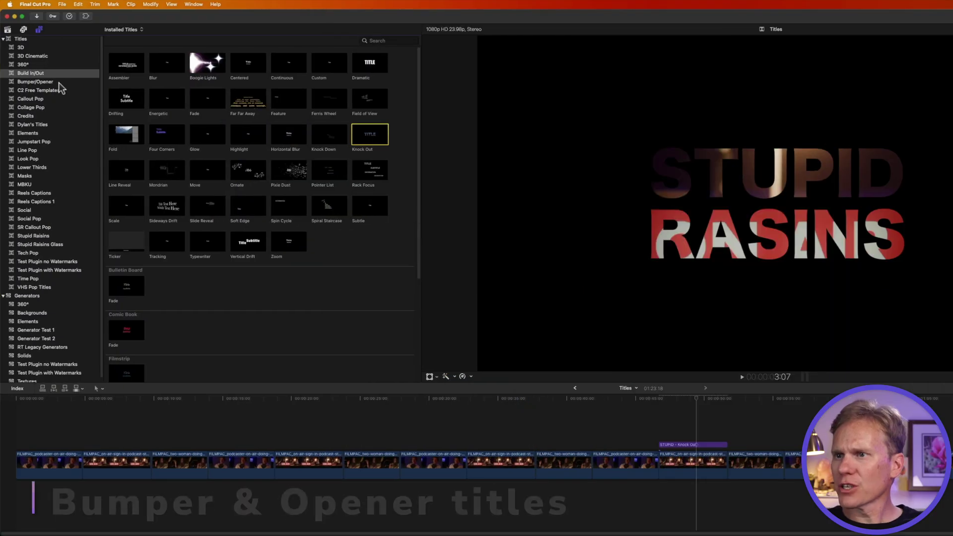
Drag the Stacked title from the Bumper/Opener category onto the timeline above the podcast clips.
{"action": "left_click", "coordinate": [58, 82]}
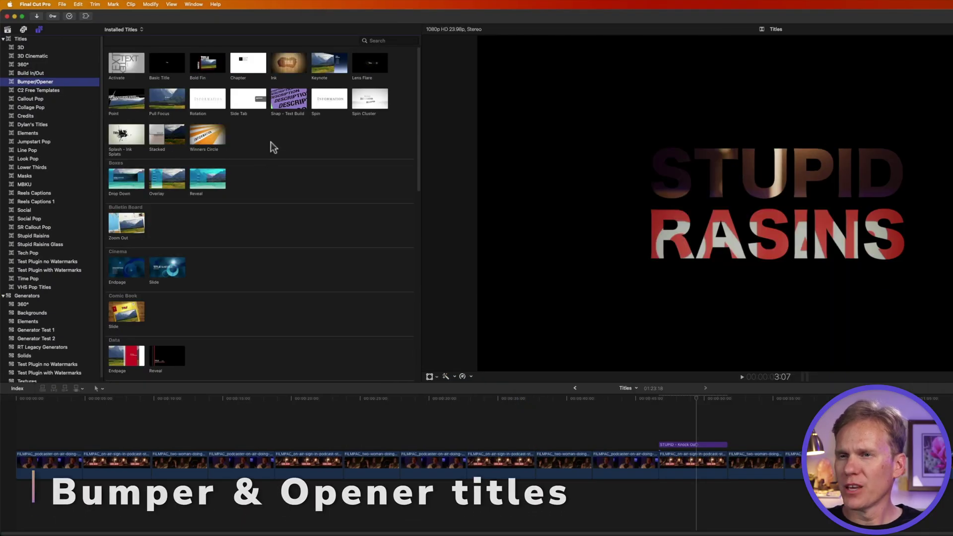
{"action": "scroll", "coordinate": [293, 139], "scroll_direction": "down", "scroll_amount": 10}
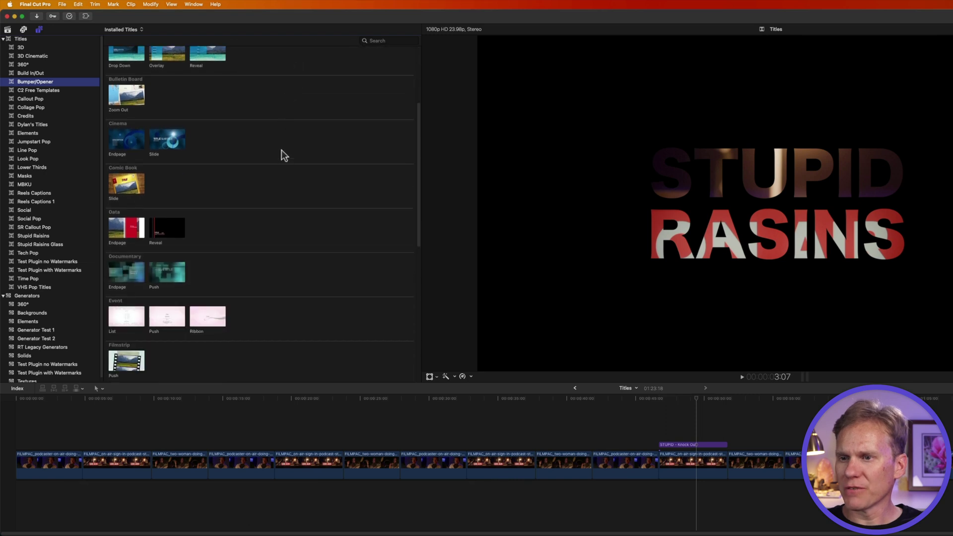
{"action": "scroll", "coordinate": [308, 179], "scroll_direction": "up", "scroll_amount": 10}
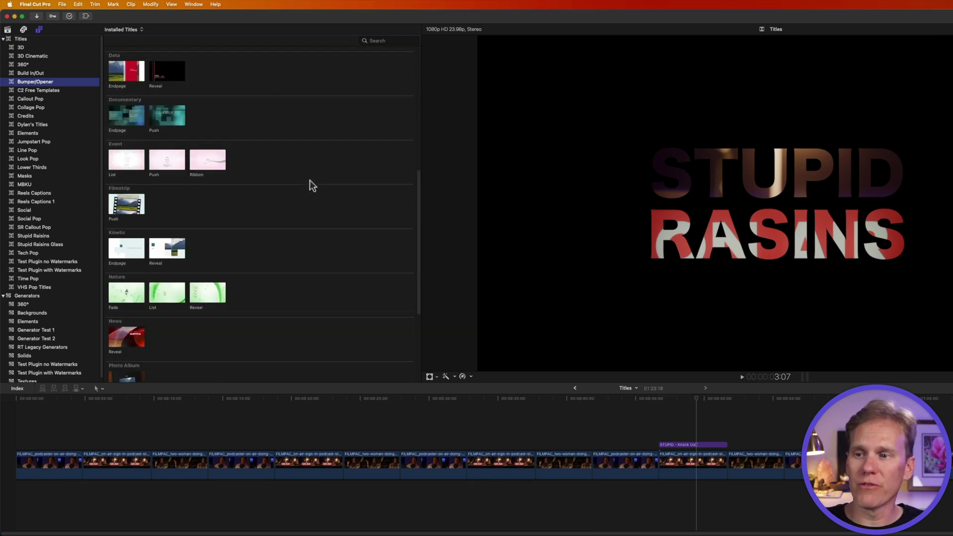
{"action": "left_click_drag", "start_coordinate": [158, 132], "coordinate": [606, 436]}
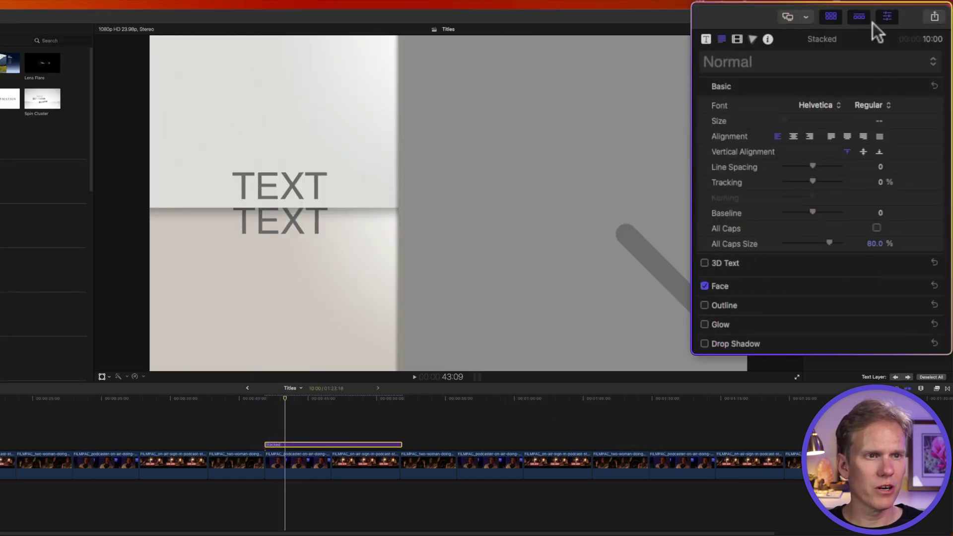
Fill the Stacked title's Media Well 1 with the podcaster clip.
{"action": "left_click", "coordinate": [886, 19]}
{"action": "left_click", "coordinate": [886, 19]}
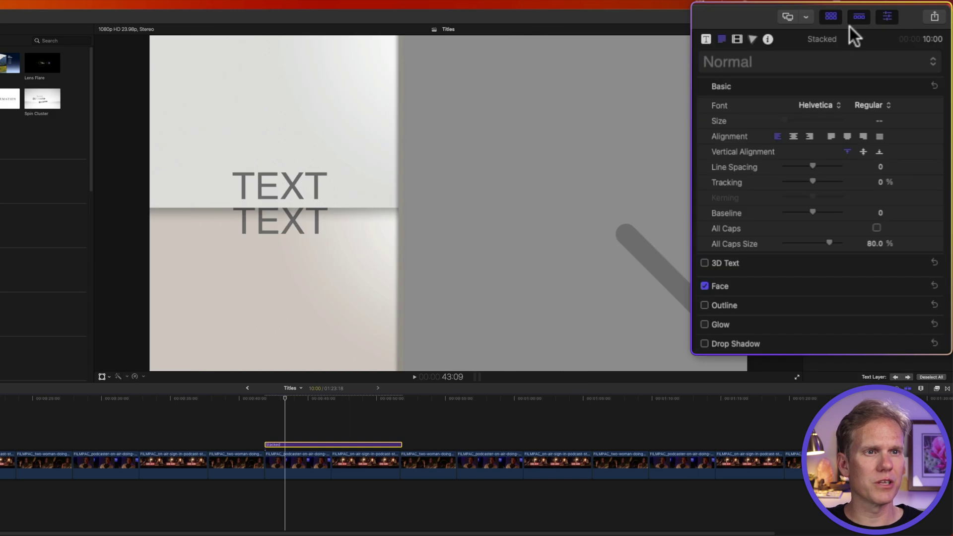
{"action": "left_click", "coordinate": [706, 40]}
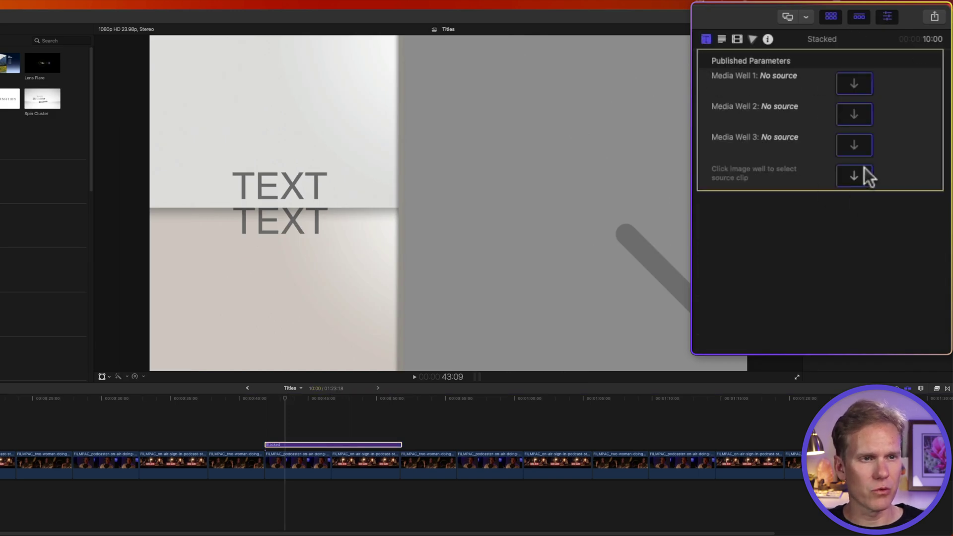
{"action": "left_click", "coordinate": [850, 80]}
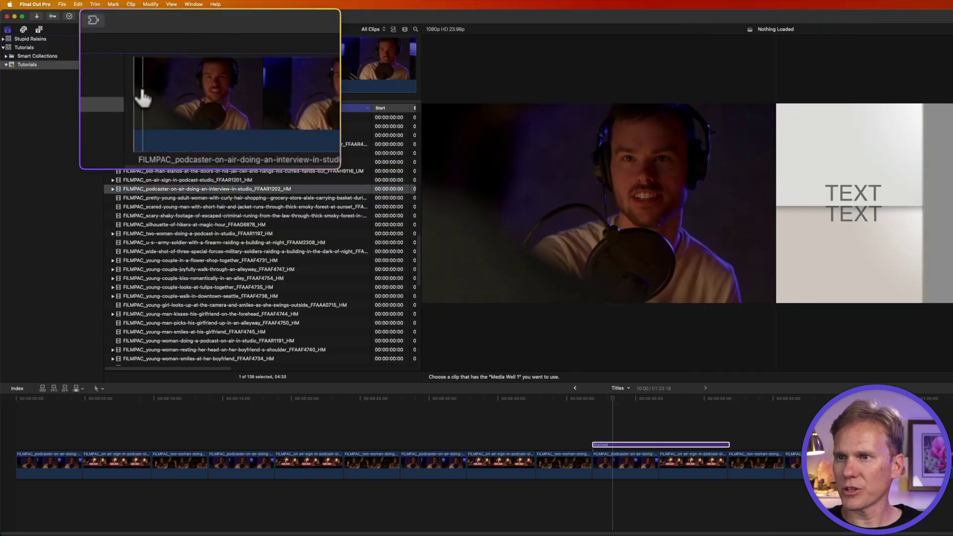
{"action": "left_click", "coordinate": [142, 93]}
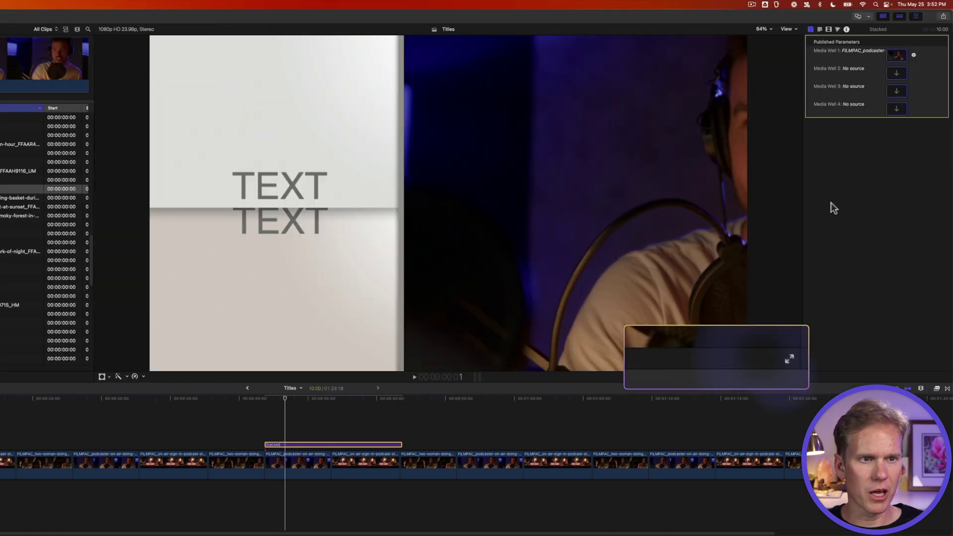
Apply the young woman podcast clip to Media Well 2 and pick the couple clip for Media Well 3.
{"action": "left_click", "coordinate": [897, 73]}
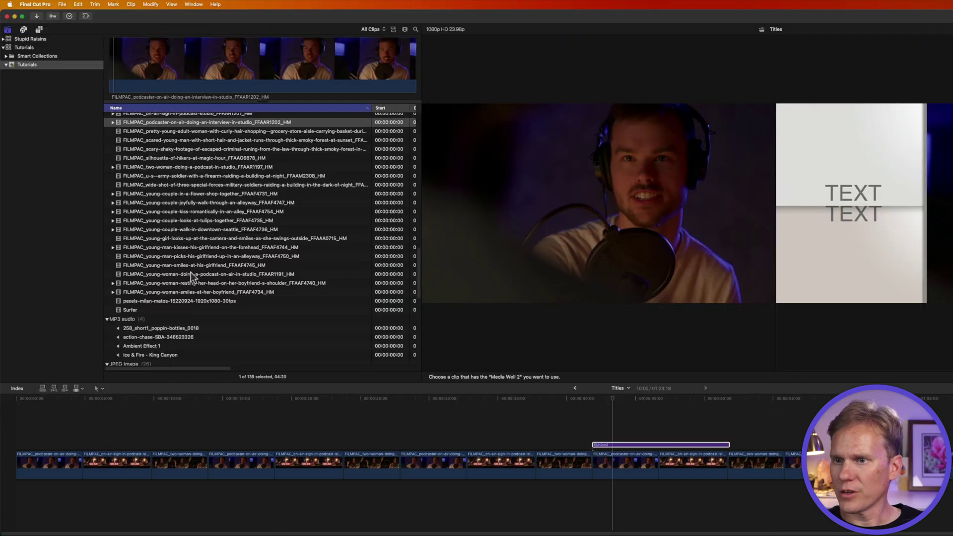
{"action": "left_click", "coordinate": [221, 276]}
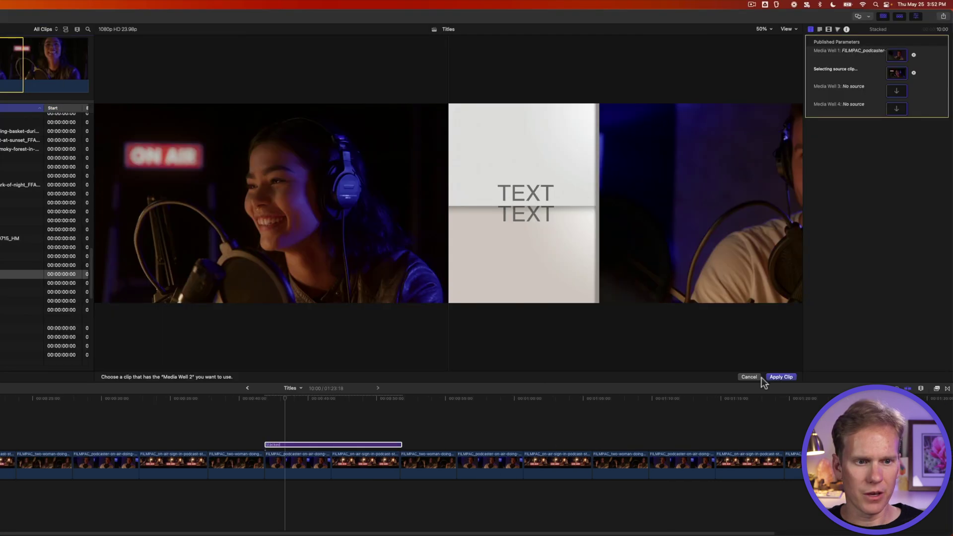
{"action": "left_click", "coordinate": [773, 375]}
{"action": "left_click", "coordinate": [895, 92]}
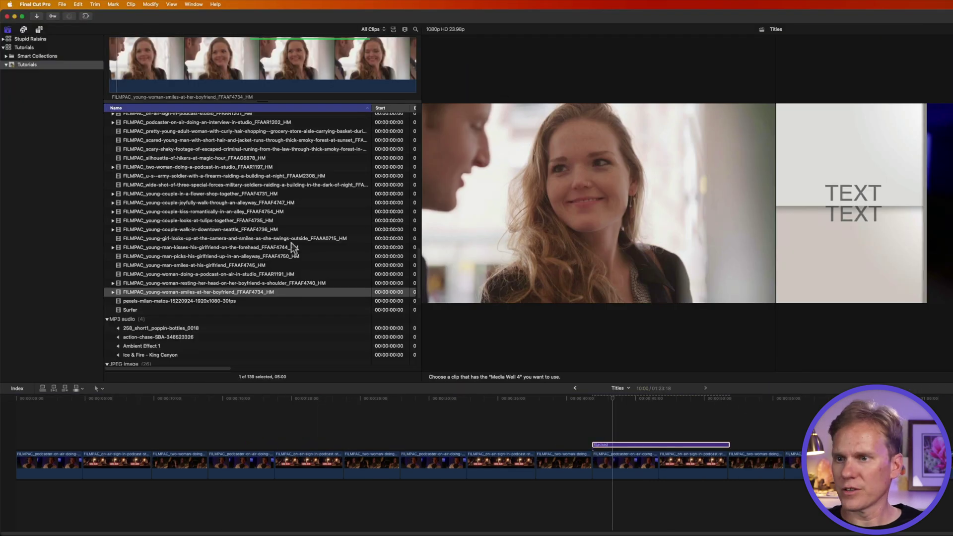
{"action": "left_click", "coordinate": [230, 282]}
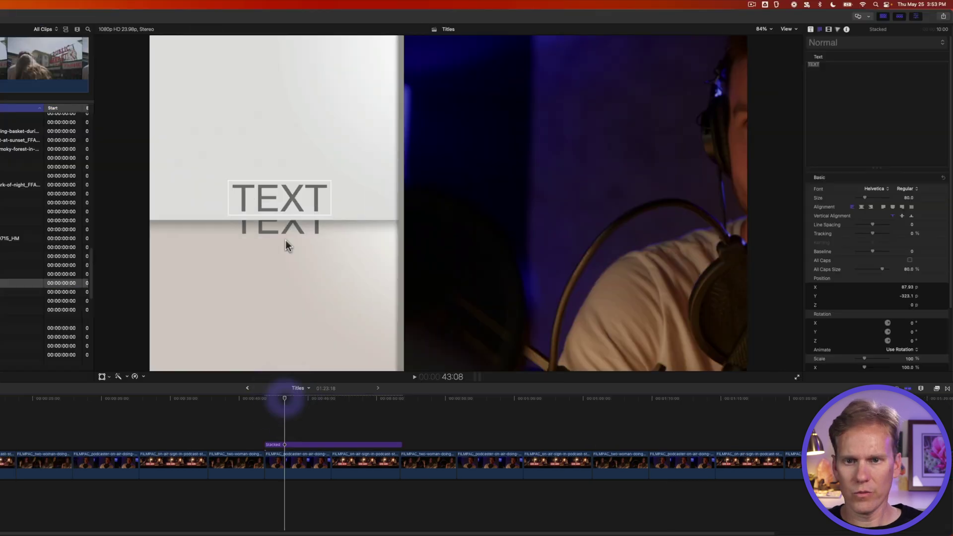
Change the two TEXT lines to NEW FUN and WOW!, then scrub and play the title to preview it.
{"action": "double_click", "coordinate": [283, 196]}
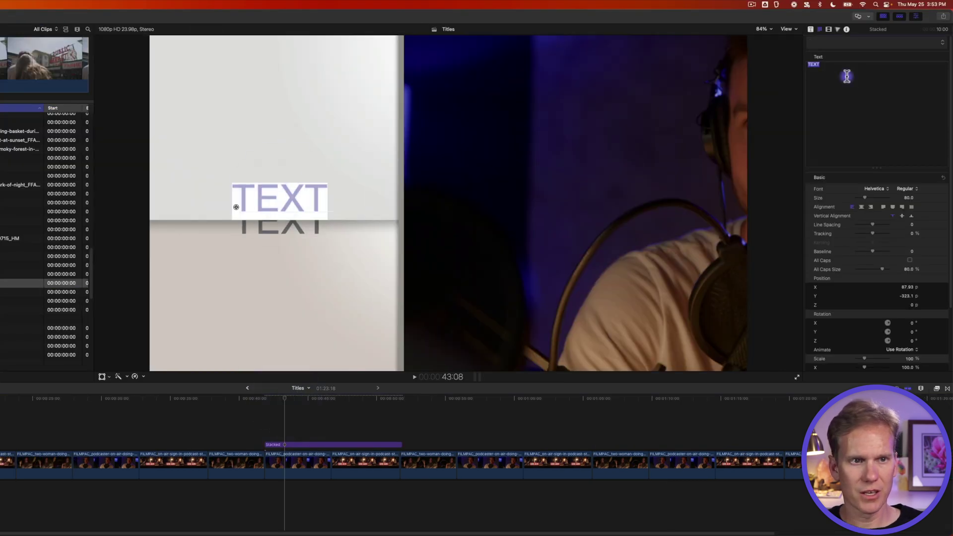
{"action": "type", "text": "NEW FUN"}
{"action": "left_click", "coordinate": [305, 397]}
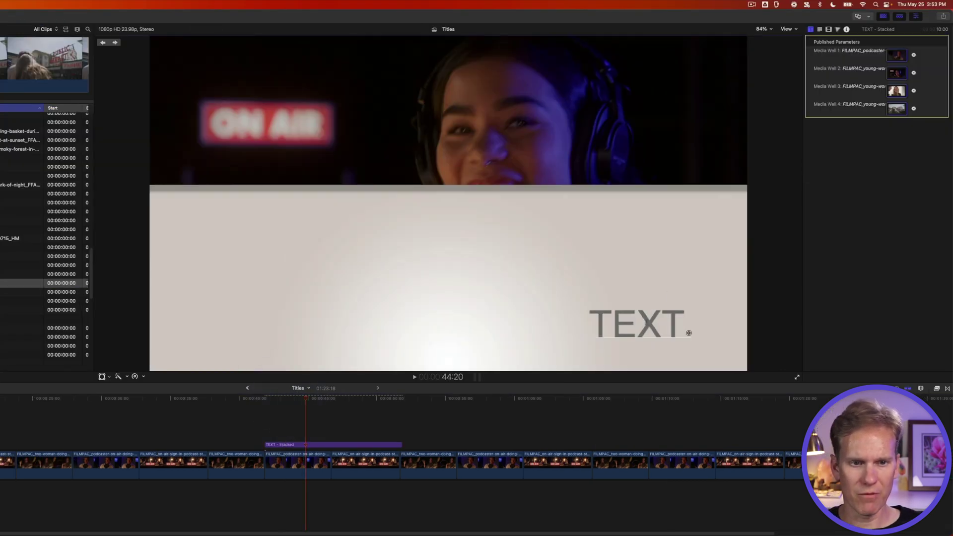
{"action": "double_click", "coordinate": [646, 321]}
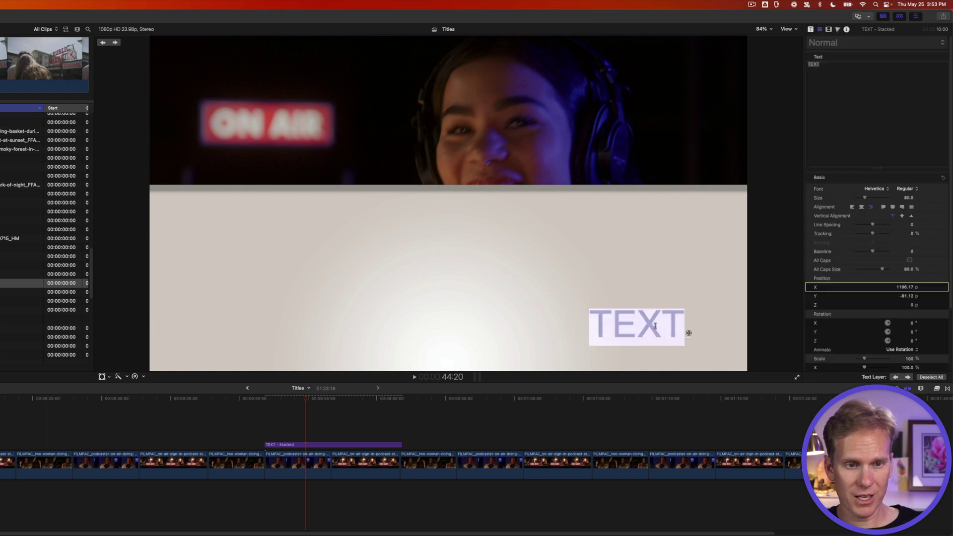
{"action": "type", "text": "WOW!"}
{"action": "left_click_drag", "start_coordinate": [294, 397], "coordinate": [266, 403]}
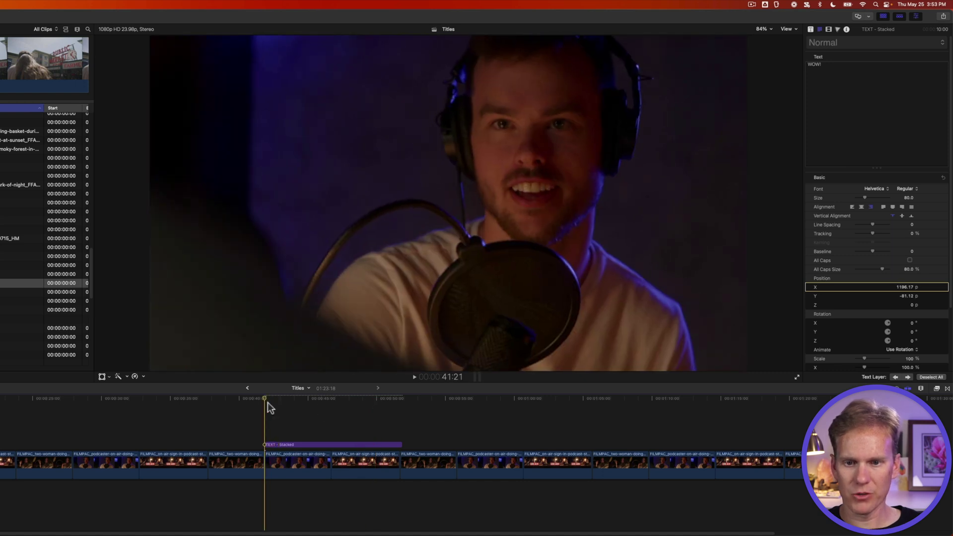
{"action": "key", "text": "space"}
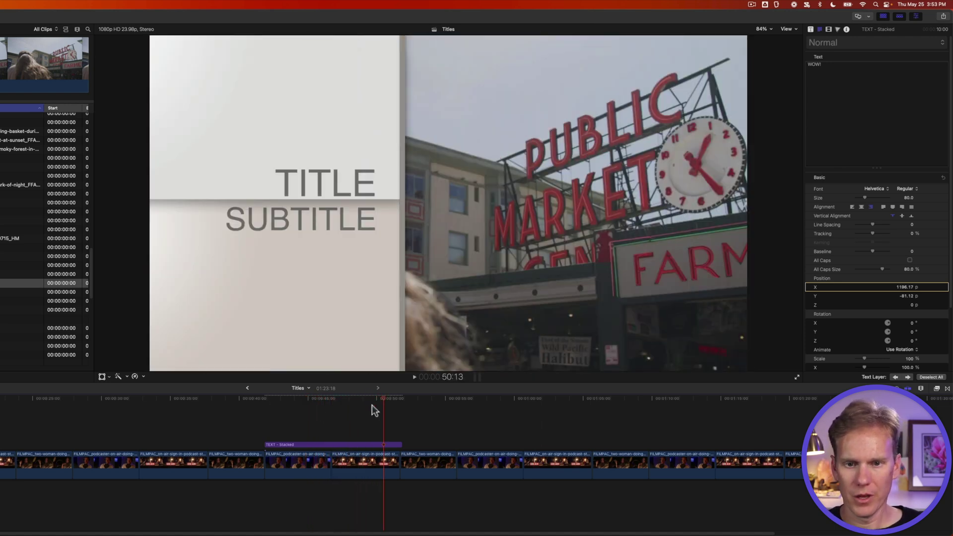
{"action": "left_click", "coordinate": [348, 398]}
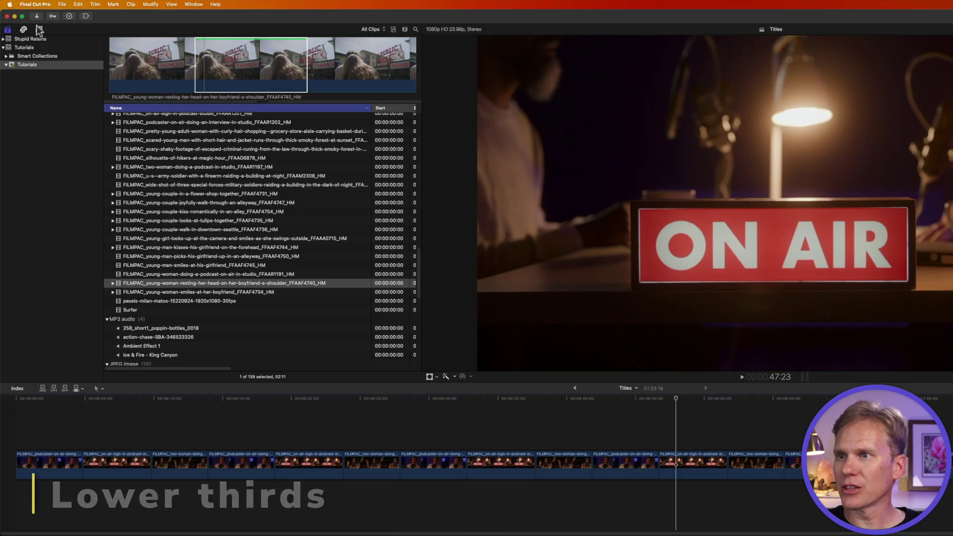
Add the Comic Book Purple lower third over the podcaster clip and change its text to DYLAN ROCKS.
{"action": "left_click", "coordinate": [39, 30]}
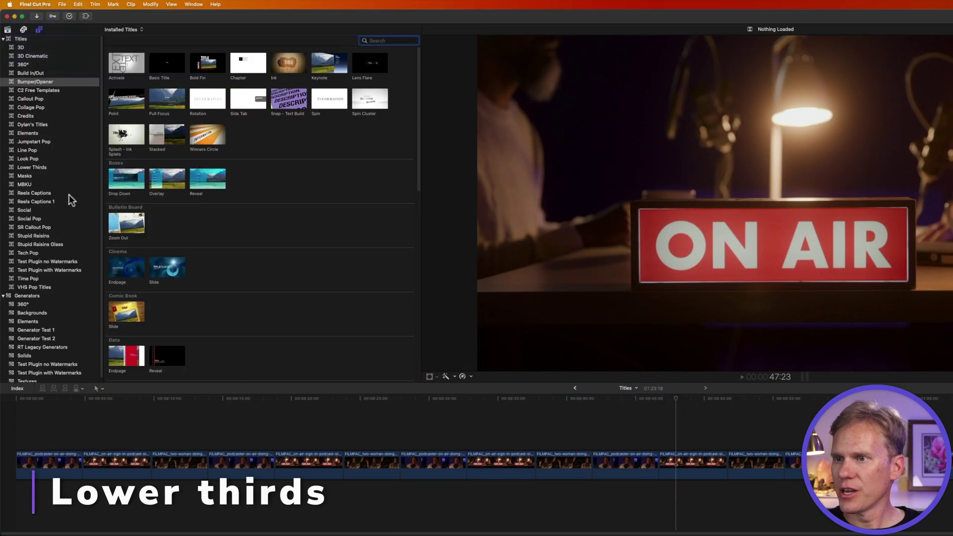
{"action": "left_click", "coordinate": [36, 167]}
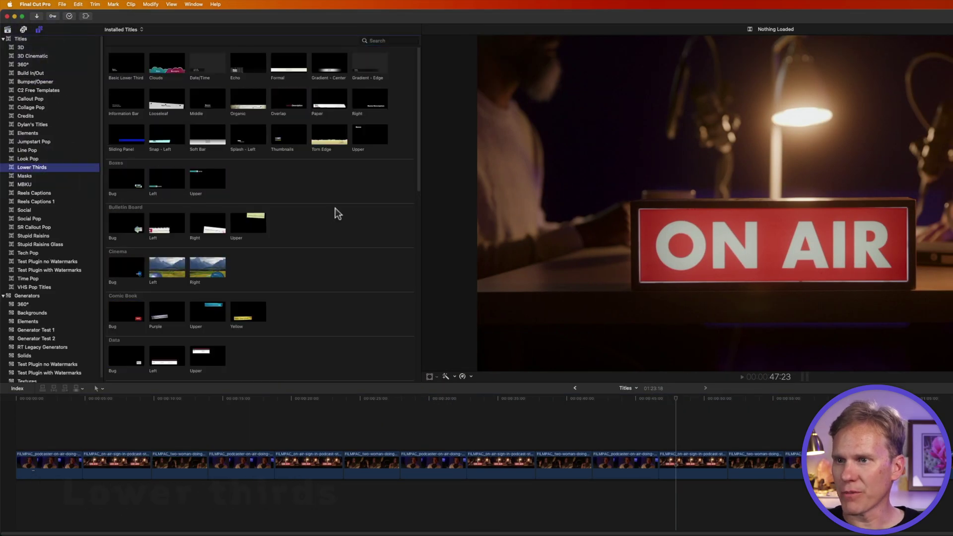
{"action": "scroll", "coordinate": [334, 206], "scroll_direction": "down", "scroll_amount": 3}
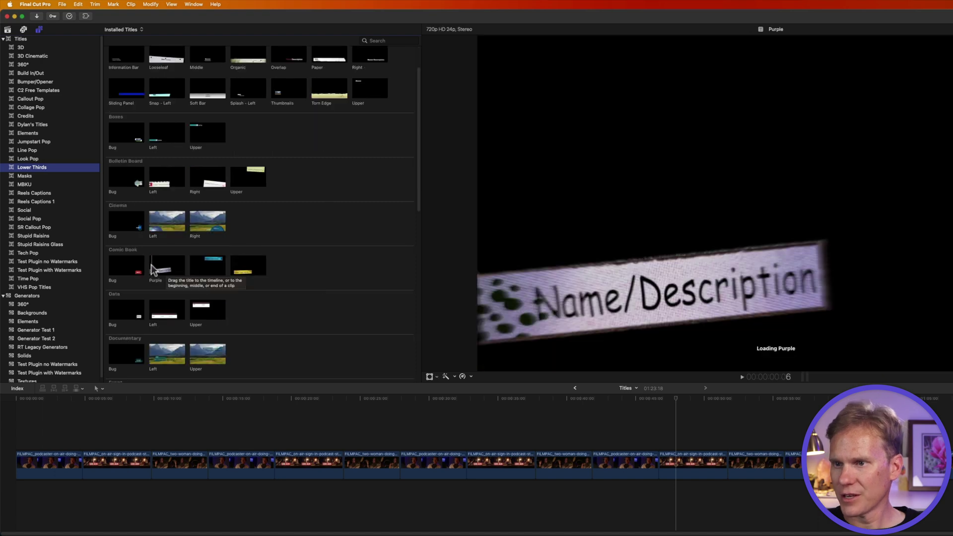
{"action": "left_click_drag", "start_coordinate": [151, 264], "coordinate": [606, 440]}
{"action": "key", "text": "space"}
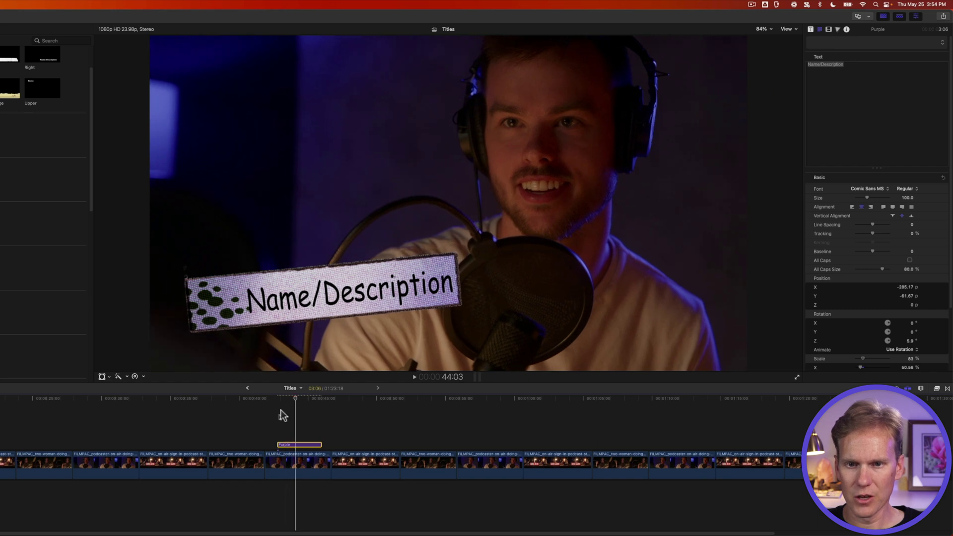
{"action": "left_click", "coordinate": [302, 299]}
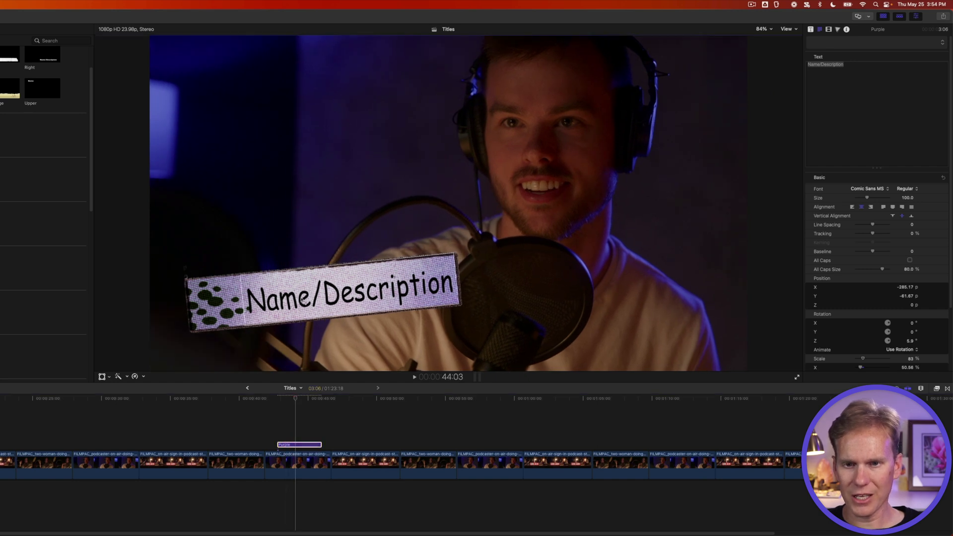
{"action": "double_click", "coordinate": [303, 299]}
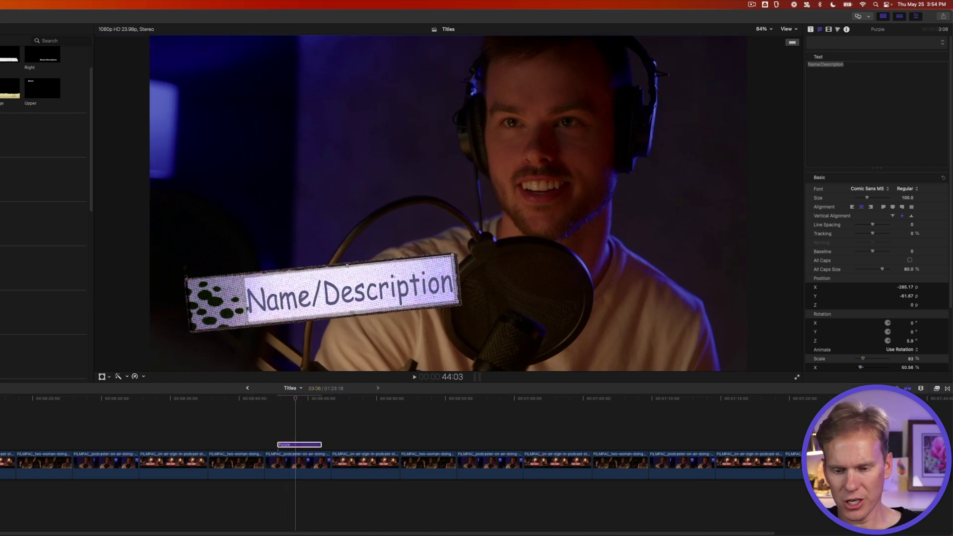
{"action": "type", "text": "DYLAN ROCKS"}
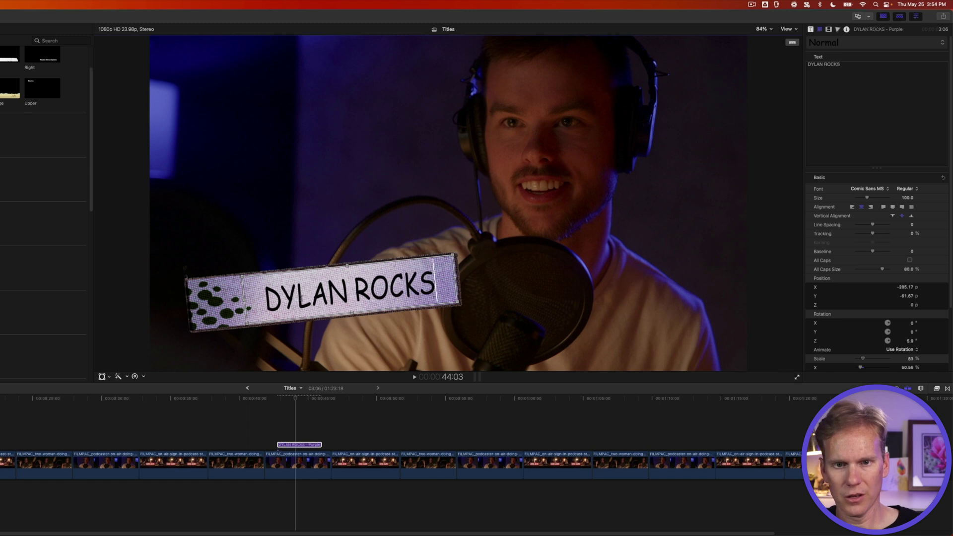
Turn off the DYLAN ROCKS lower third's animate-out, then replay it from just before its start.
{"action": "left_click", "coordinate": [810, 30]}
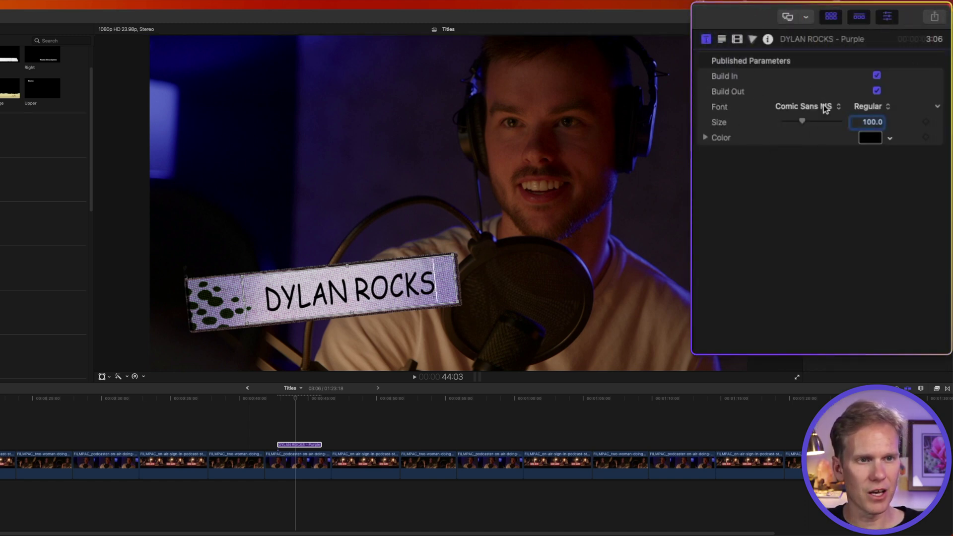
{"action": "left_click", "coordinate": [876, 89]}
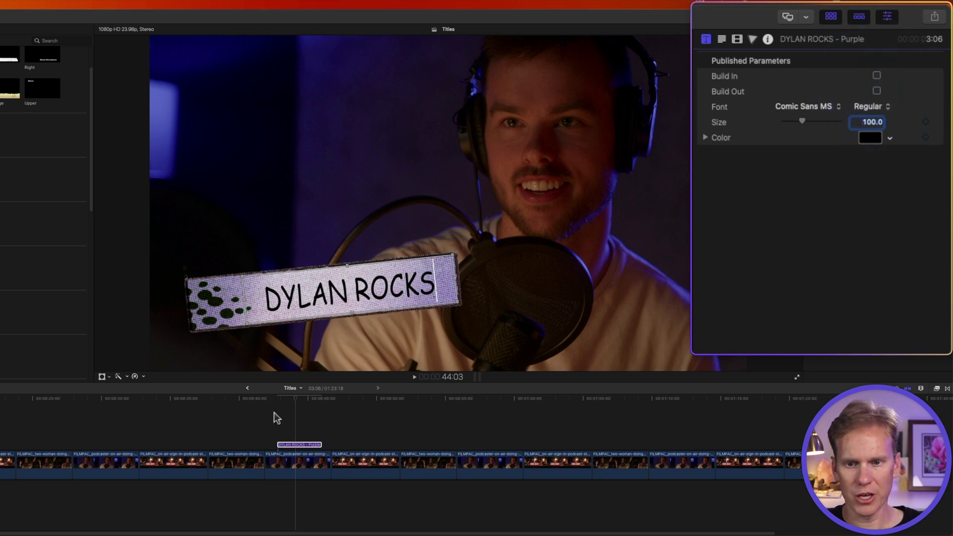
{"action": "left_click", "coordinate": [273, 397]}
{"action": "key", "text": "space"}
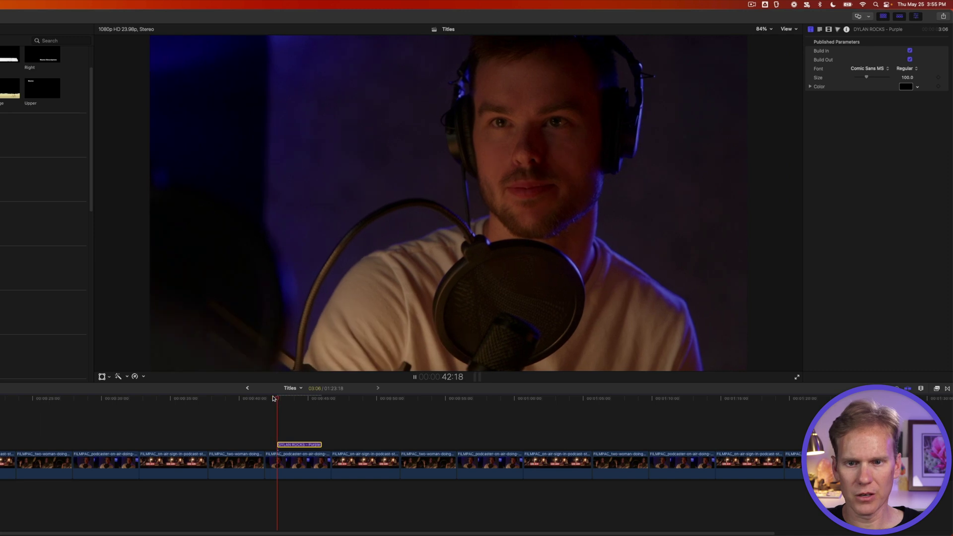
{"action": "key", "text": "space"}
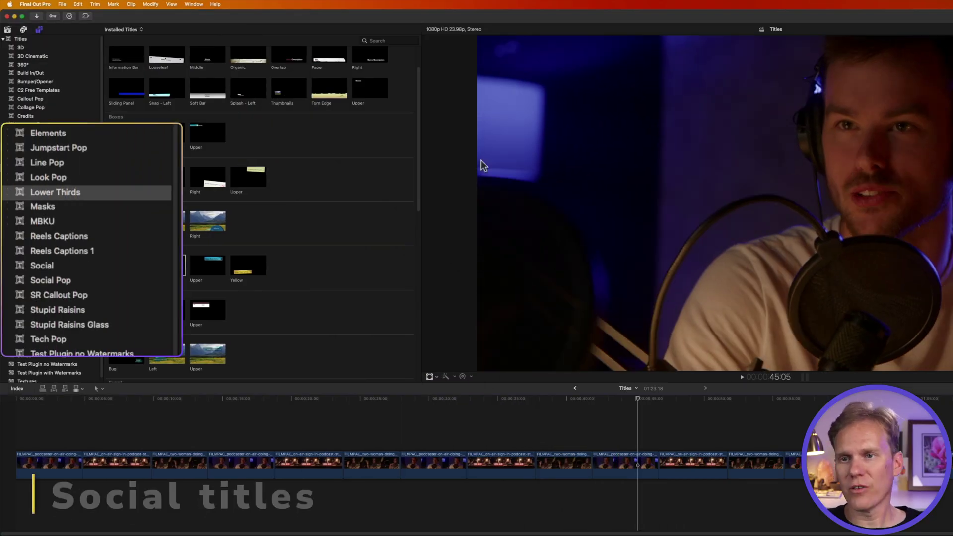
Add the Social category's Bump Fun title above the podcast clips and preview it.
{"action": "left_click", "coordinate": [65, 269]}
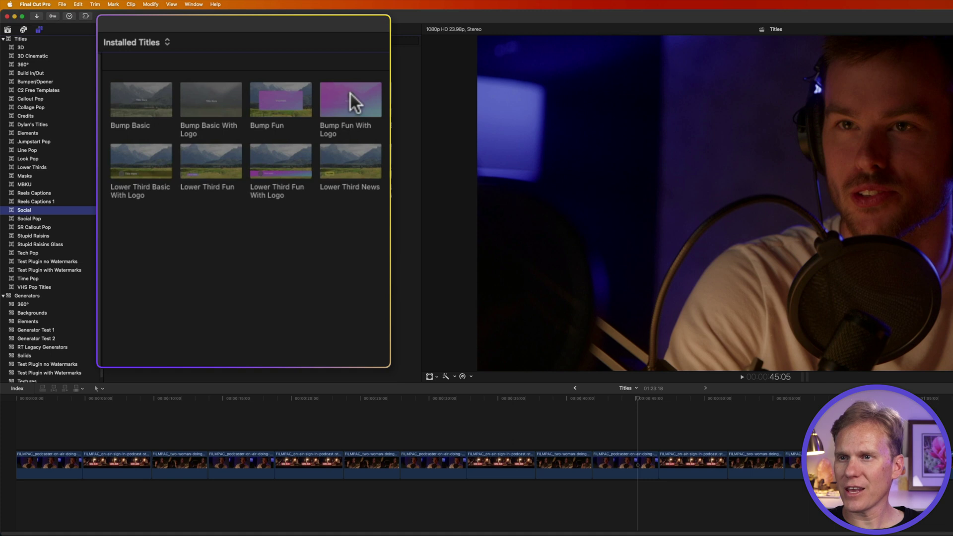
{"action": "left_click_drag", "start_coordinate": [280, 103], "coordinate": [598, 427]}
{"action": "key", "text": "space"}
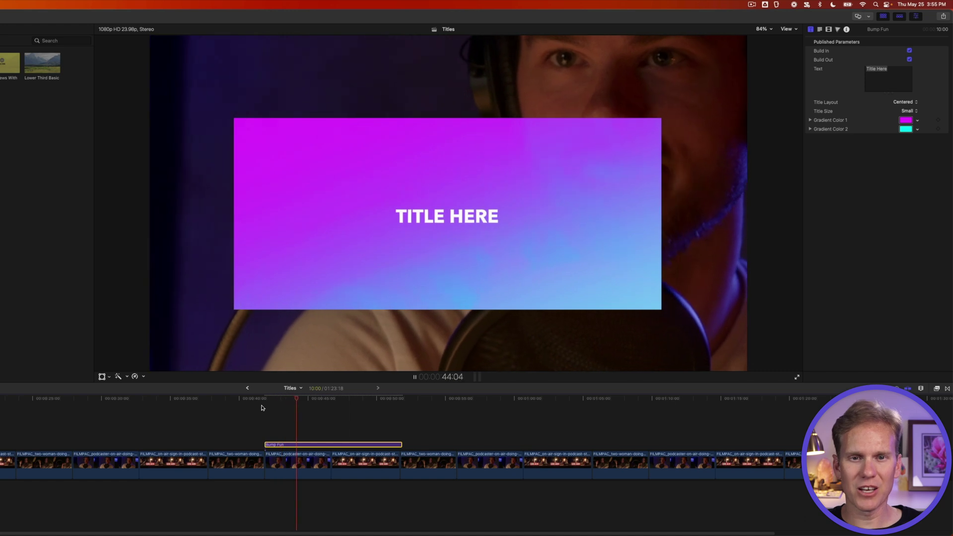
{"action": "key", "text": "space"}
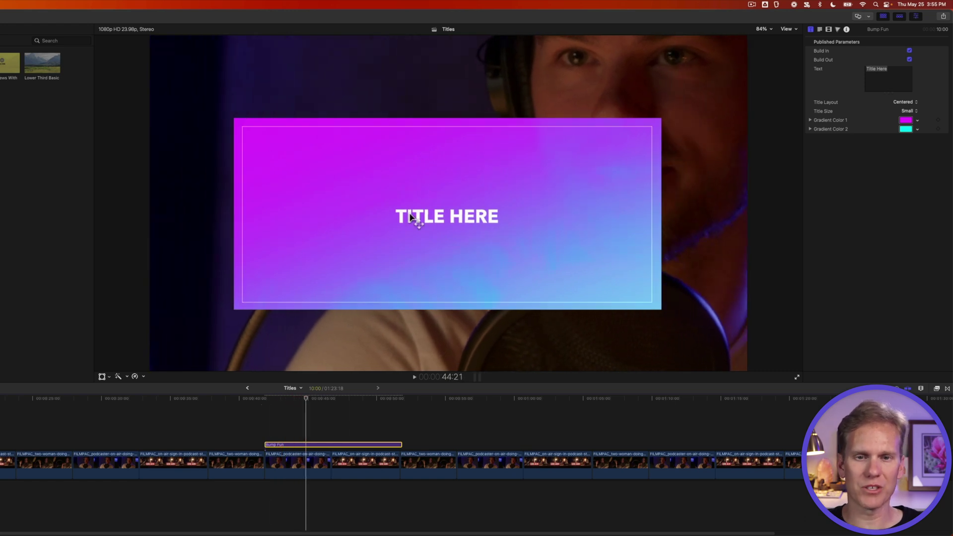
Replace the Bump Fun title text with STUPID RAISINS.
{"action": "double_click", "coordinate": [416, 218]}
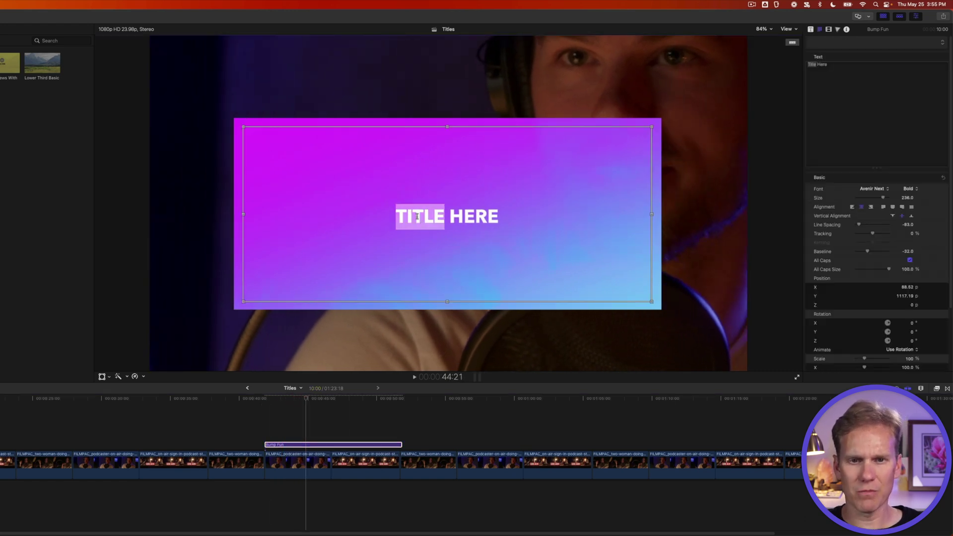
{"action": "left_click", "coordinate": [417, 218]}
{"action": "triple_click", "coordinate": [417, 217]}
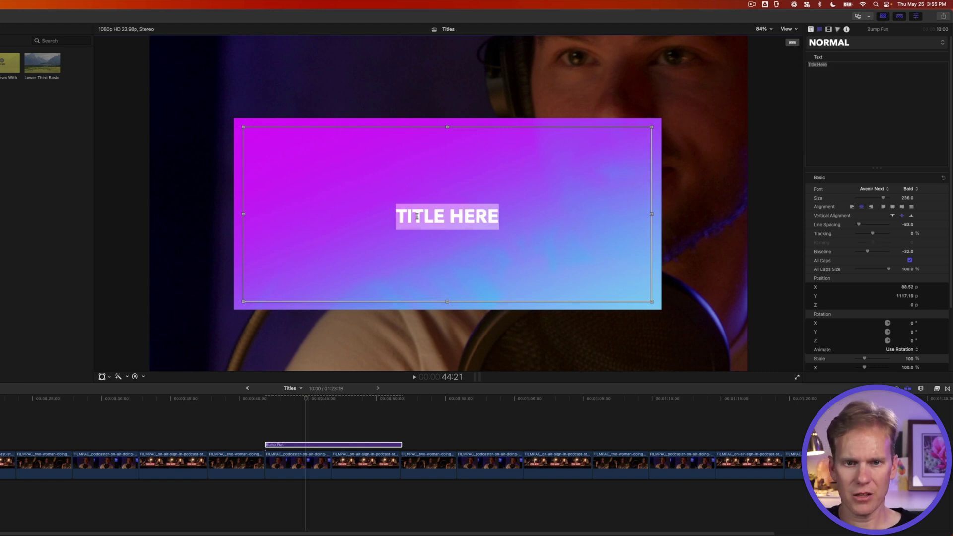
{"action": "type", "text": "STUPID"}
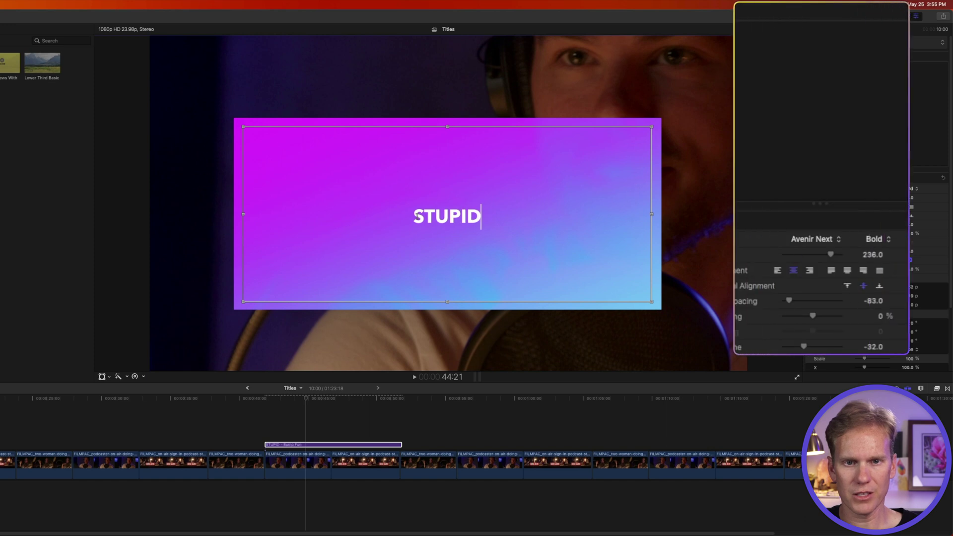
{"action": "type", "text": " RAISINS"}
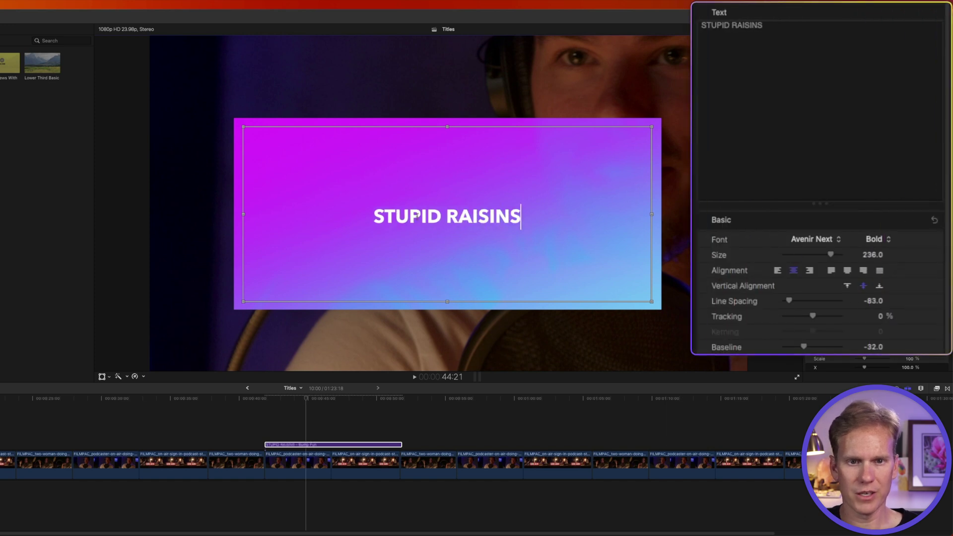
Set the title in bold Hornbill Personal and enlarge it to size 541.
{"action": "left_click", "coordinate": [814, 238]}
{"action": "scroll", "coordinate": [834, 248], "scroll_direction": "down", "scroll_amount": 5}
{"action": "key", "text": "Escape"}
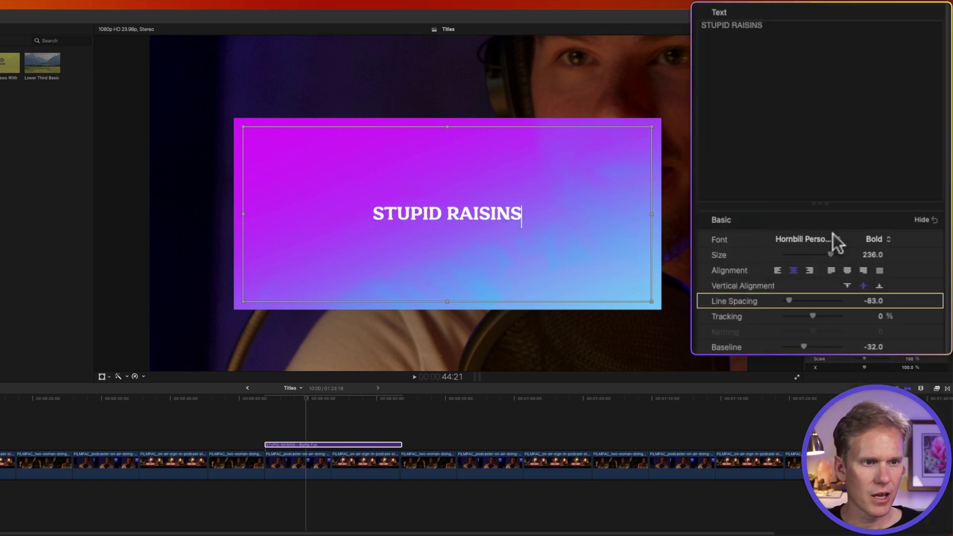
{"action": "left_click_drag", "start_coordinate": [832, 254], "coordinate": [908, 252]}
{"action": "scroll", "coordinate": [873, 257], "scroll_direction": "down", "scroll_amount": 10}
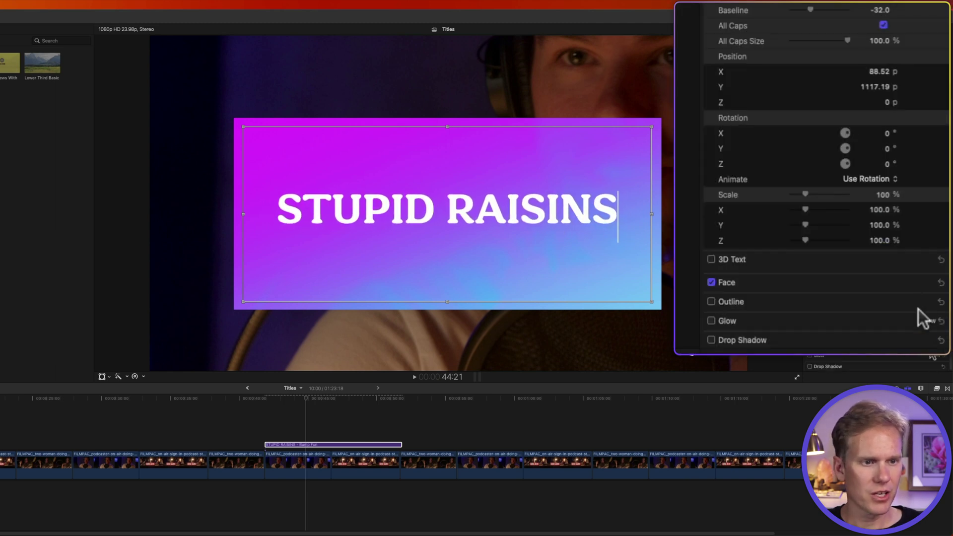
{"action": "scroll", "coordinate": [894, 273], "scroll_direction": "down", "scroll_amount": 3}
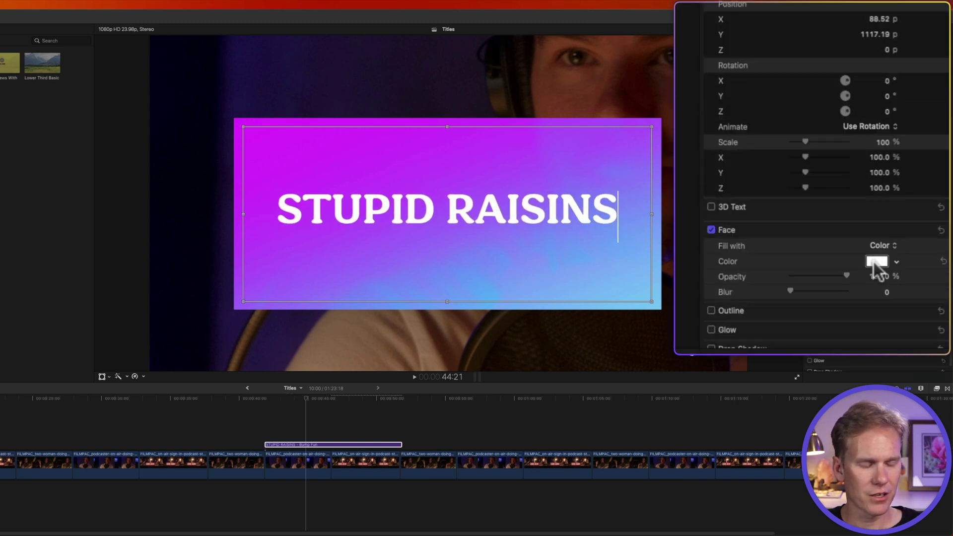
Colour the title lettering dark purple.
{"action": "left_click", "coordinate": [879, 260]}
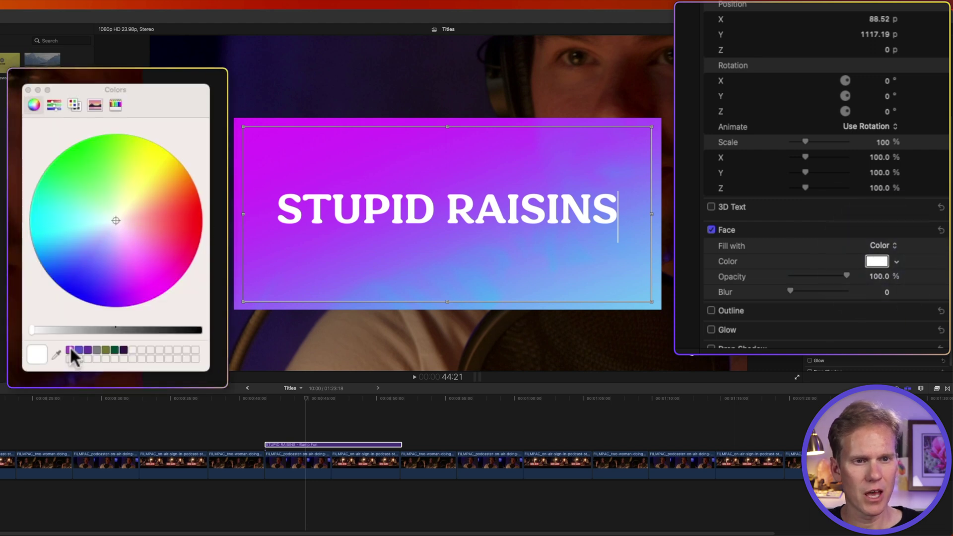
{"action": "left_click", "coordinate": [71, 350]}
{"action": "left_click", "coordinate": [83, 350]}
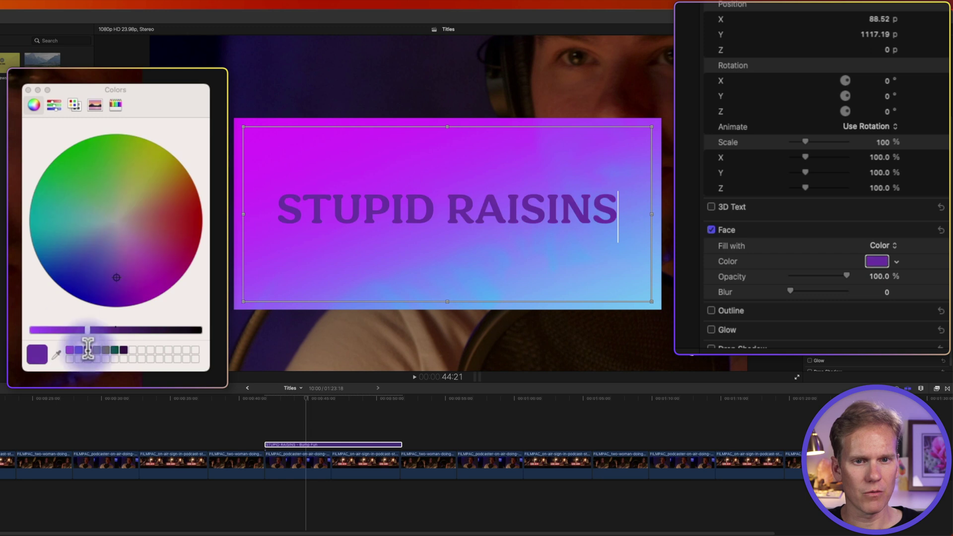
{"action": "left_click", "coordinate": [27, 90]}
Make Gradient Color 1 and Gradient Color 2 purple in the Title inspector, then play it back.
{"action": "scroll", "coordinate": [707, 40], "scroll_direction": "up", "scroll_amount": 10}
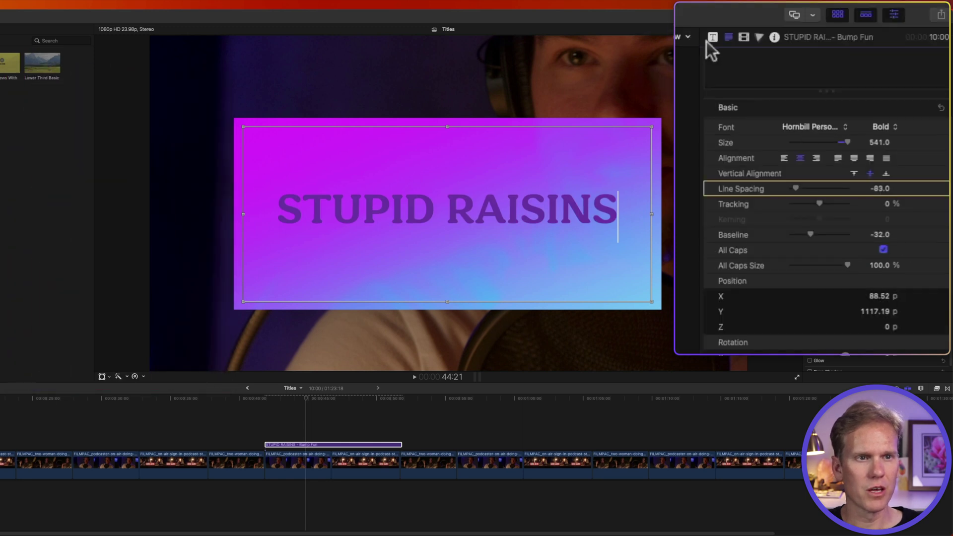
{"action": "left_click", "coordinate": [712, 36]}
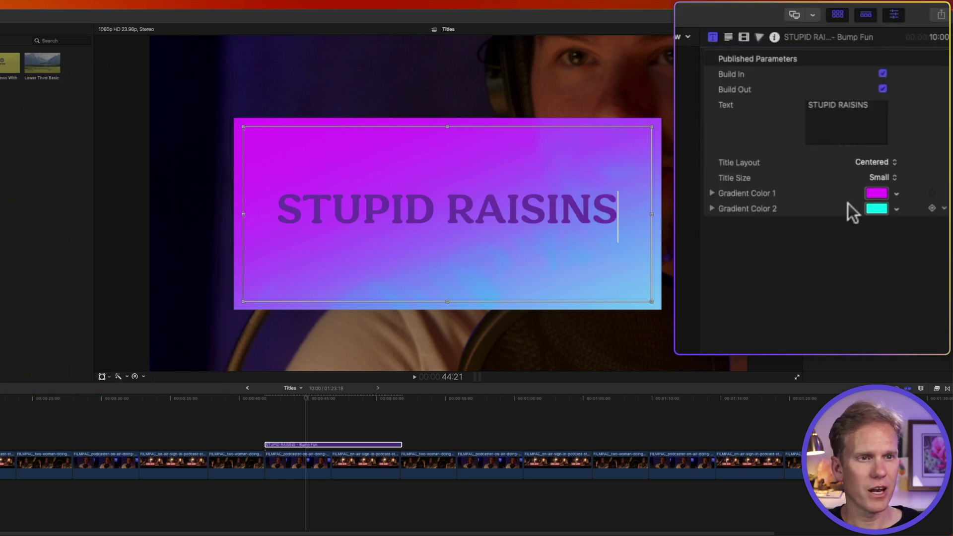
{"action": "left_click", "coordinate": [875, 193]}
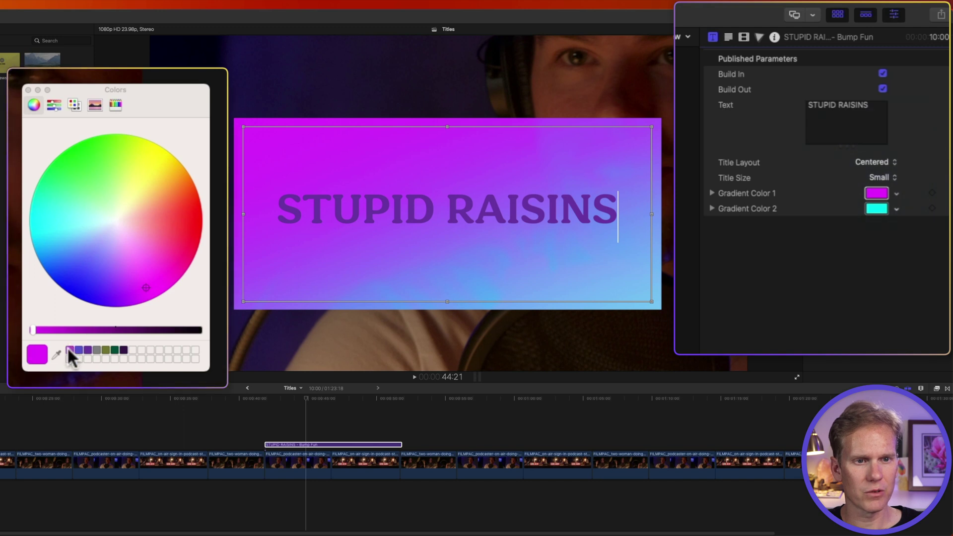
{"action": "left_click", "coordinate": [70, 350]}
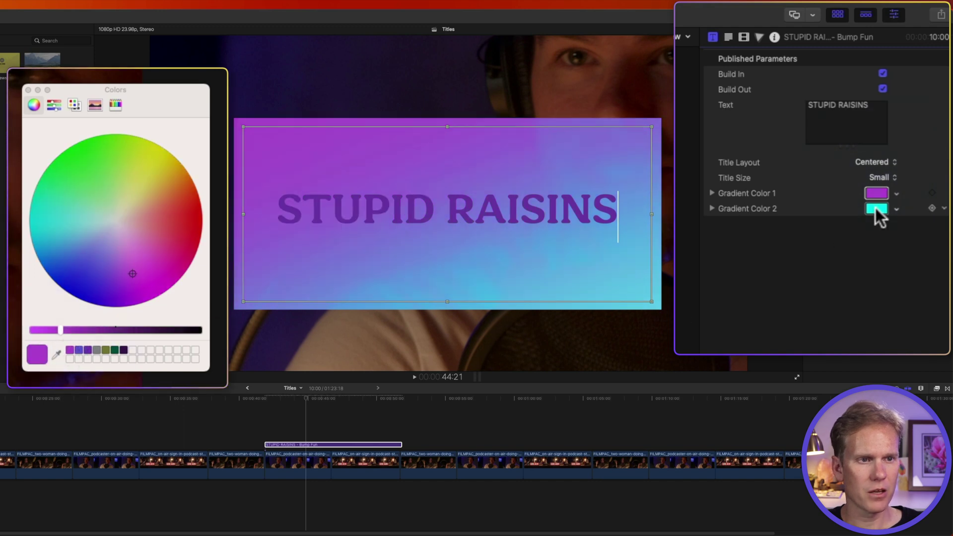
{"action": "left_click", "coordinate": [876, 209]}
{"action": "left_click", "coordinate": [89, 350]}
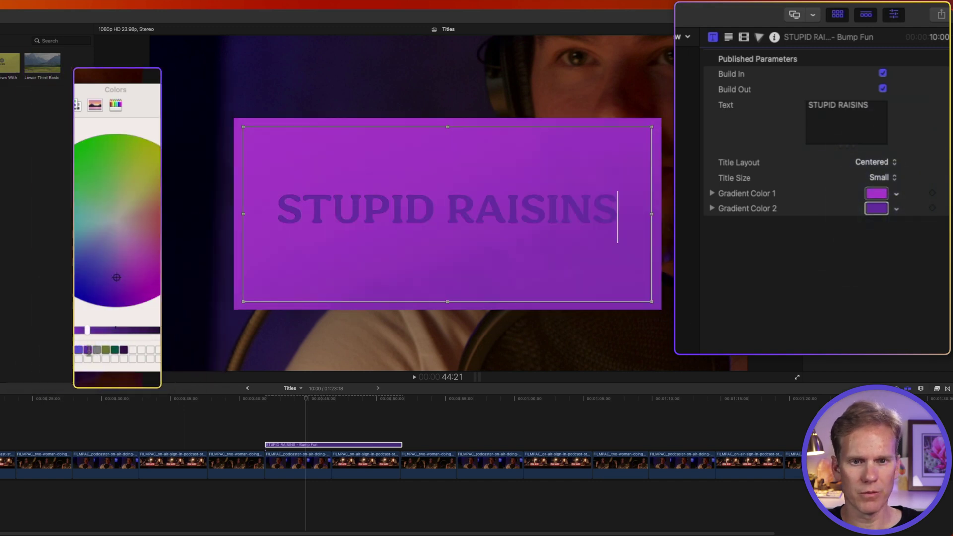
{"action": "left_click", "coordinate": [255, 406]}
{"action": "key", "text": "space"}
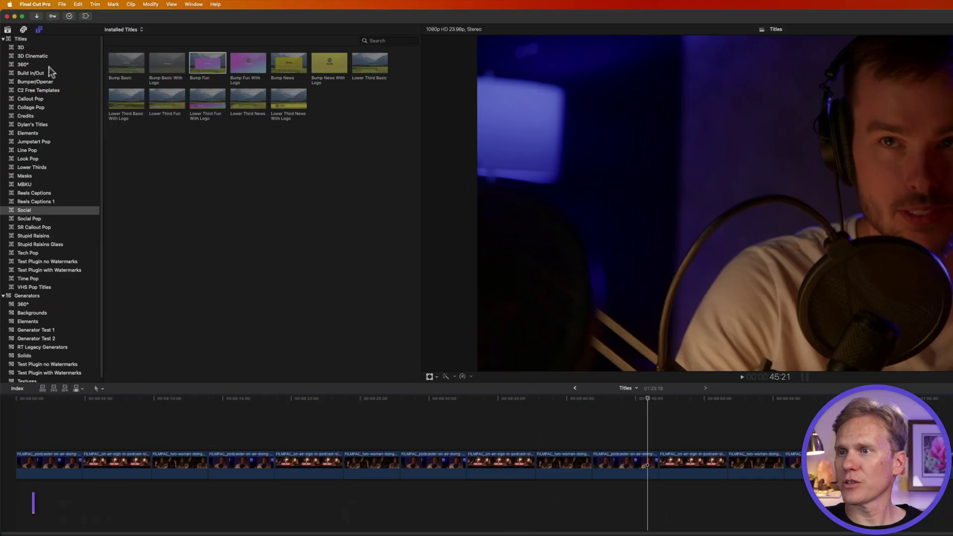
Add the Build In/Out Custom title above the podcast clips and select it.
{"action": "left_click", "coordinate": [40, 73]}
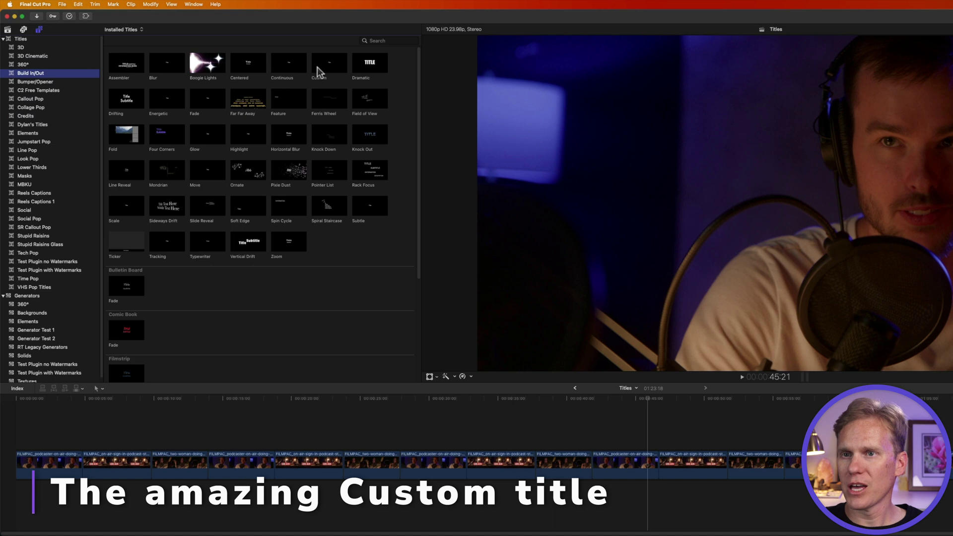
{"action": "left_click", "coordinate": [318, 64]}
{"action": "left_click_drag", "start_coordinate": [561, 405], "coordinate": [595, 442]}
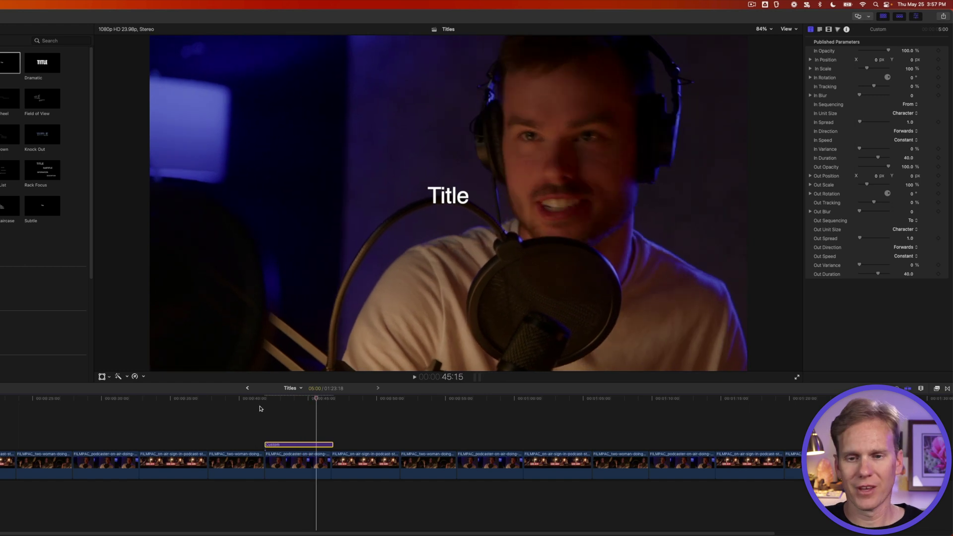
{"action": "left_click", "coordinate": [305, 419]}
{"action": "left_click", "coordinate": [308, 445]}
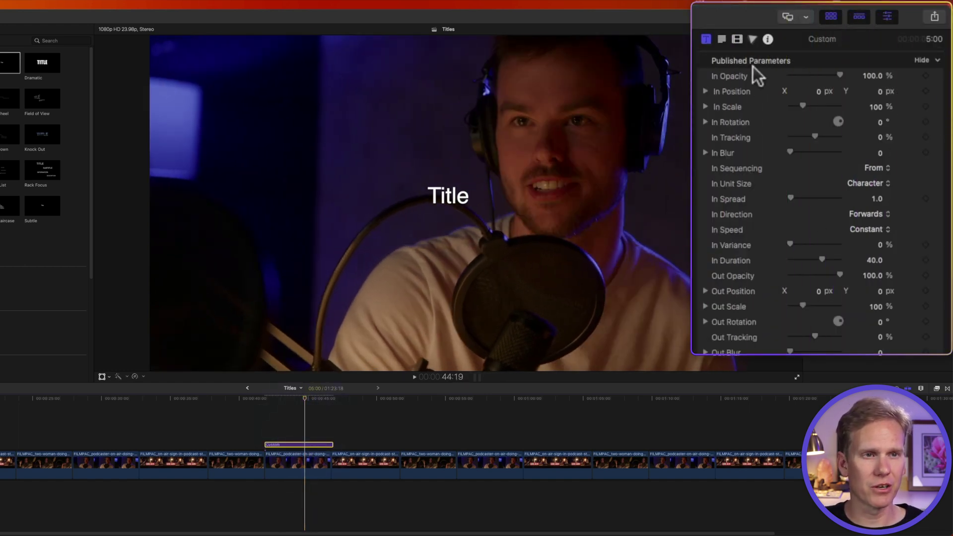
Set the build-in to Scale 0, Tracking -50, Spread 8 and Ease Both speed.
{"action": "left_click", "coordinate": [874, 108]}
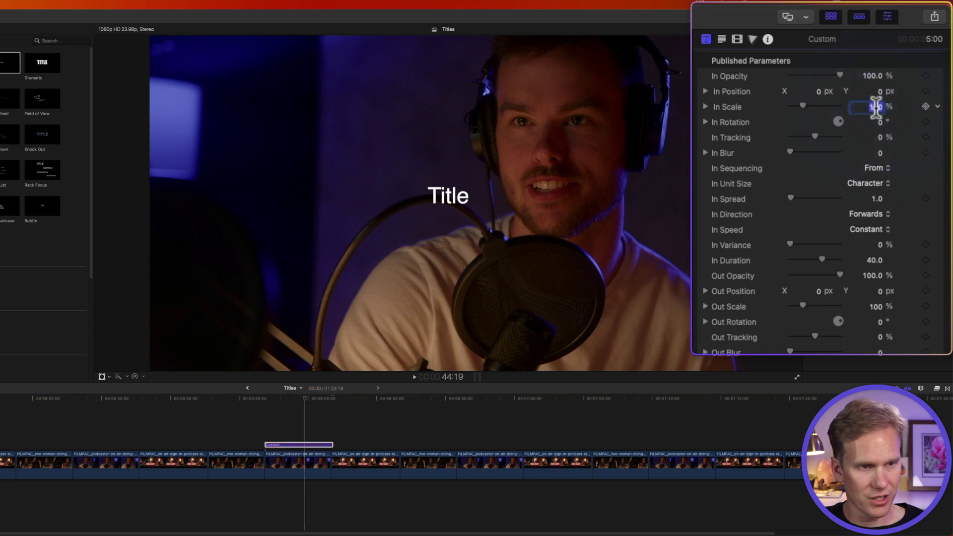
{"action": "type", "text": "0"}
{"action": "key", "text": "Return"}
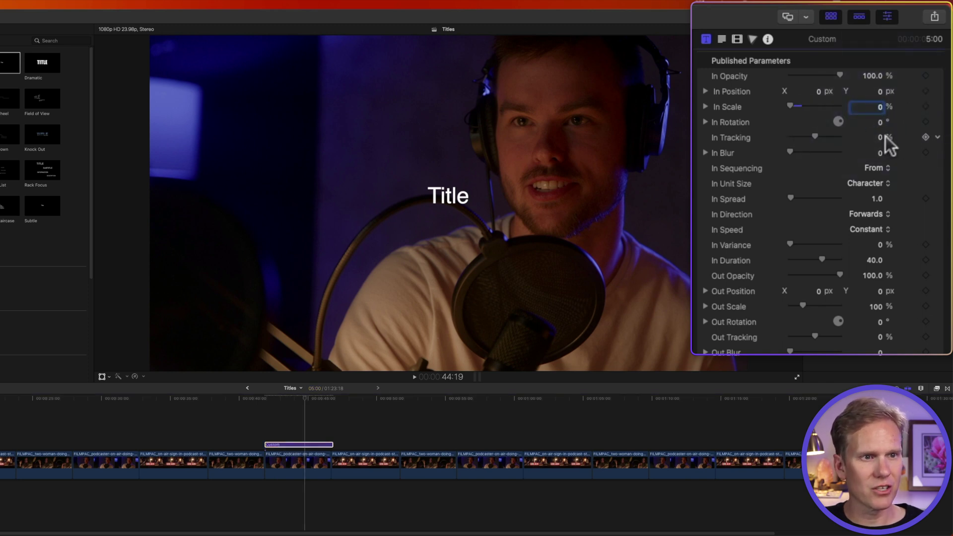
{"action": "left_click", "coordinate": [882, 138]}
{"action": "type", "text": "-50"}
{"action": "key", "text": "Return"}
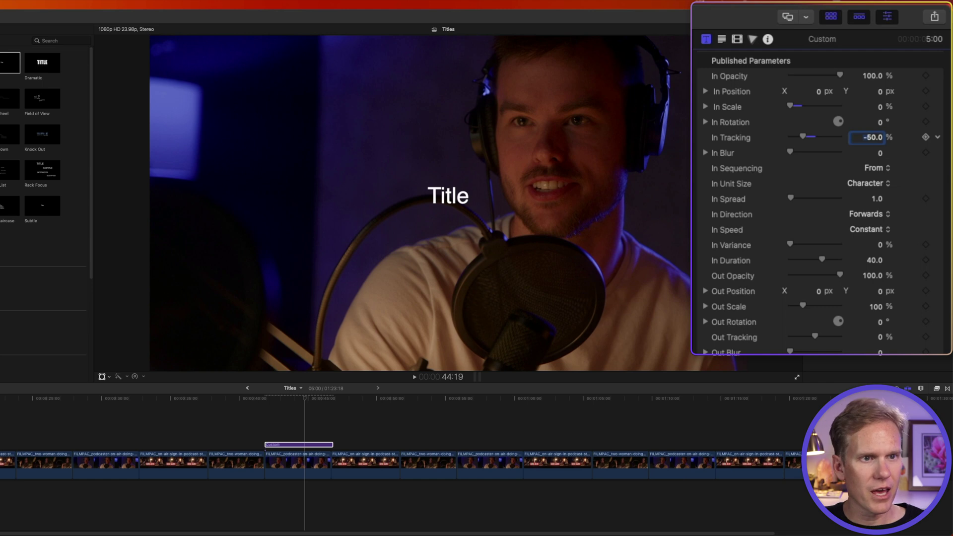
{"action": "left_click", "coordinate": [873, 198]}
{"action": "type", "text": "8"}
{"action": "key", "text": "Return"}
{"action": "left_click", "coordinate": [866, 228]}
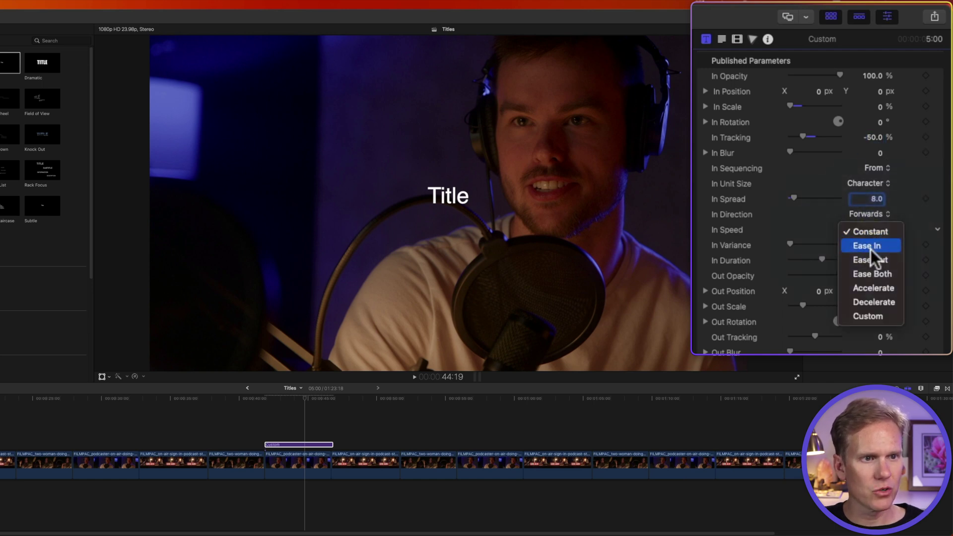
{"action": "left_click", "coordinate": [873, 274]}
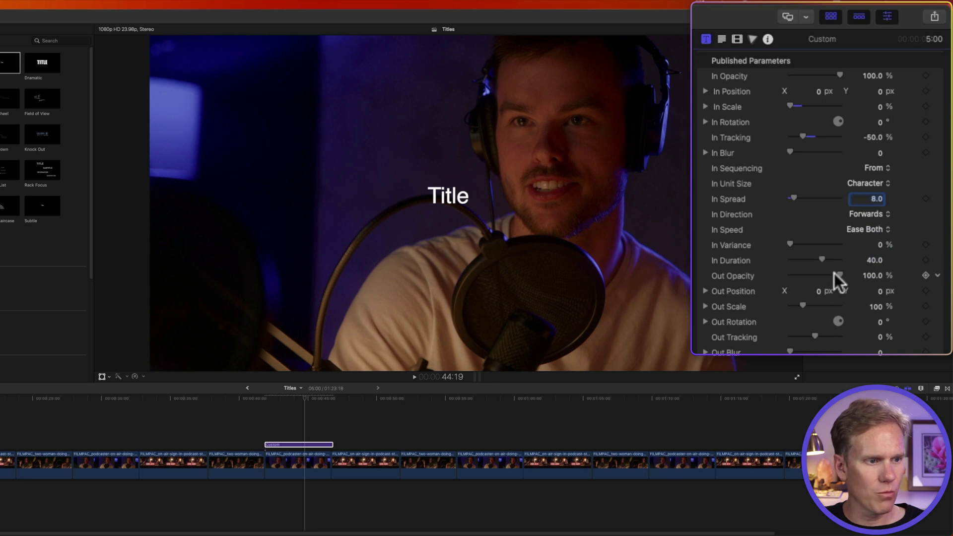
Lower Out Opacity and set exit Position Y -35, Scale 50% and Rotation -0.4.
{"action": "left_click_drag", "start_coordinate": [834, 274], "coordinate": [761, 278]}
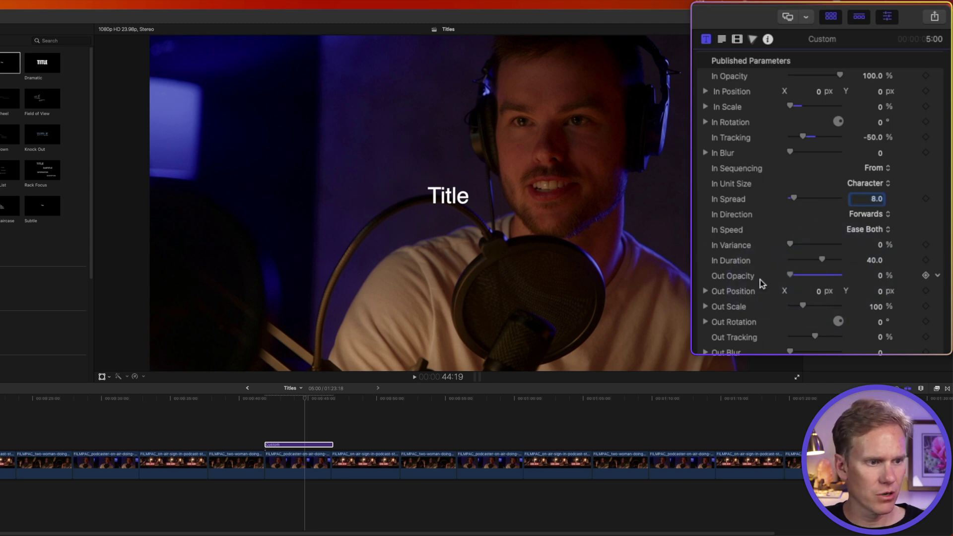
{"action": "left_click", "coordinate": [877, 290]}
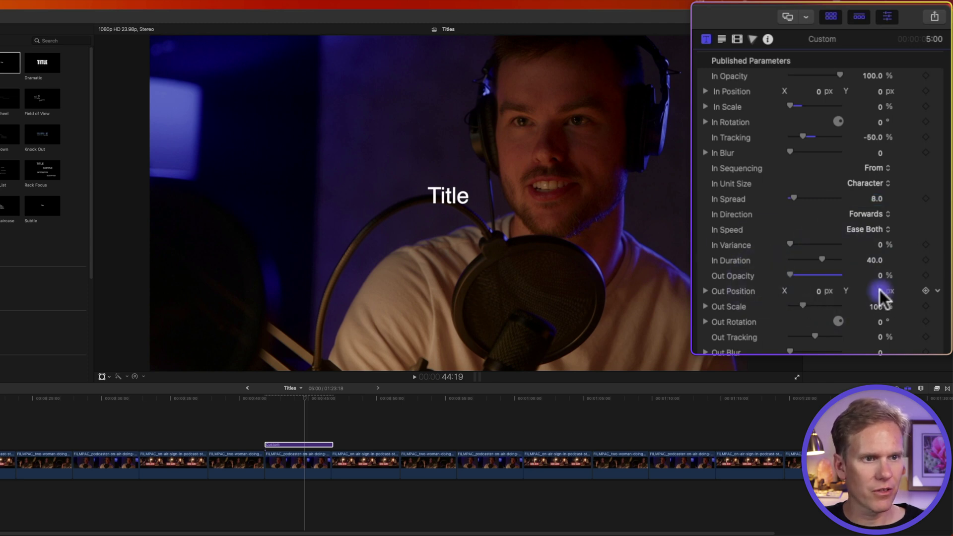
{"action": "type", "text": "-35."}
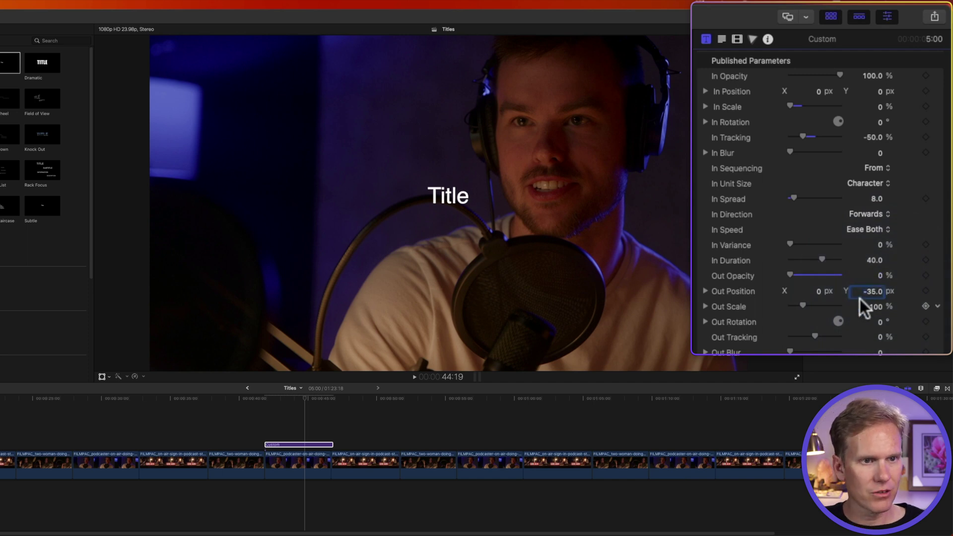
{"action": "left_click", "coordinate": [873, 306]}
{"action": "type", "text": "50"}
{"action": "key", "text": "Return"}
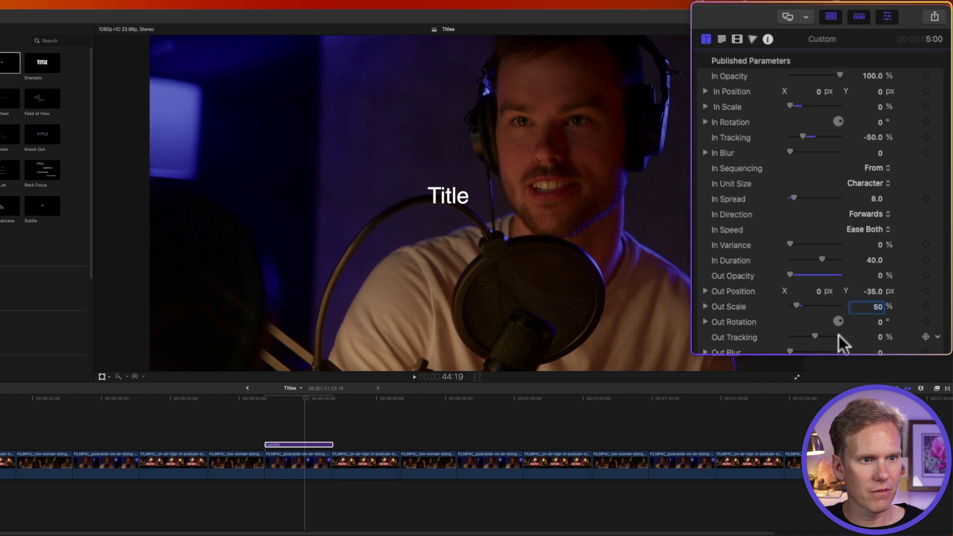
{"action": "left_click_drag", "start_coordinate": [881, 320], "coordinate": [883, 319]}
{"action": "scroll", "coordinate": [884, 319], "scroll_direction": "down", "scroll_amount": 5}
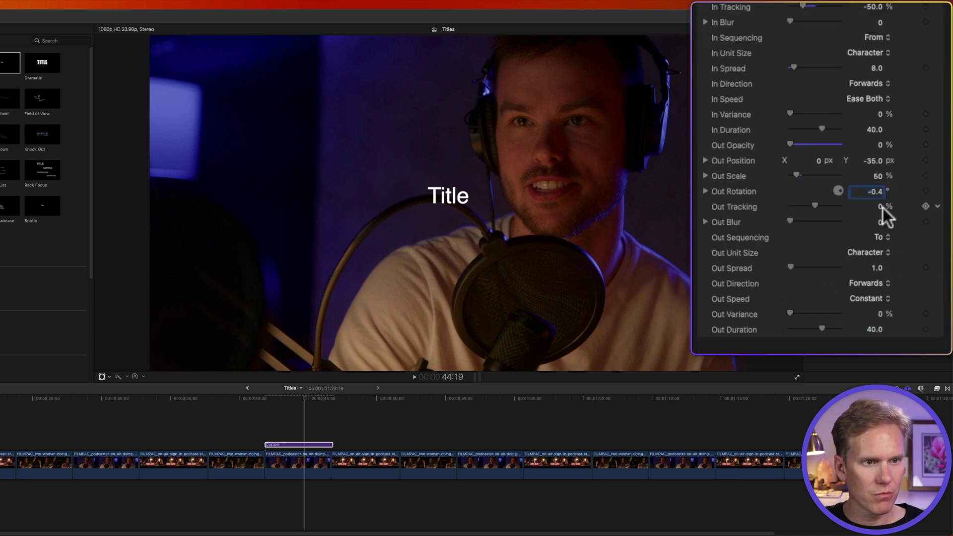
Give the exit animation Blur 7, Spread 25 and Ease Both speed.
{"action": "left_click", "coordinate": [879, 222]}
{"action": "type", "text": "7"}
{"action": "key", "text": "Return"}
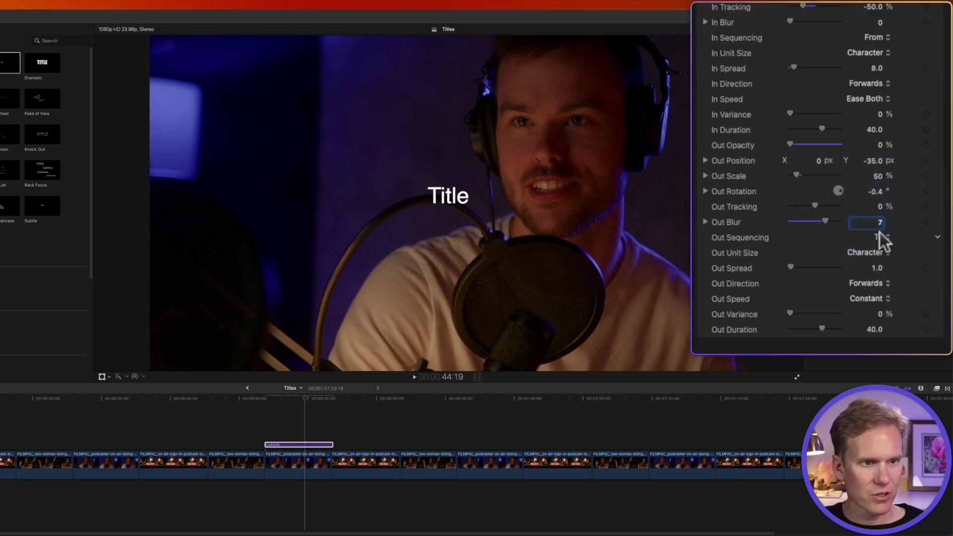
{"action": "left_click", "coordinate": [876, 268]}
{"action": "type", "text": "25"}
{"action": "key", "text": "Return"}
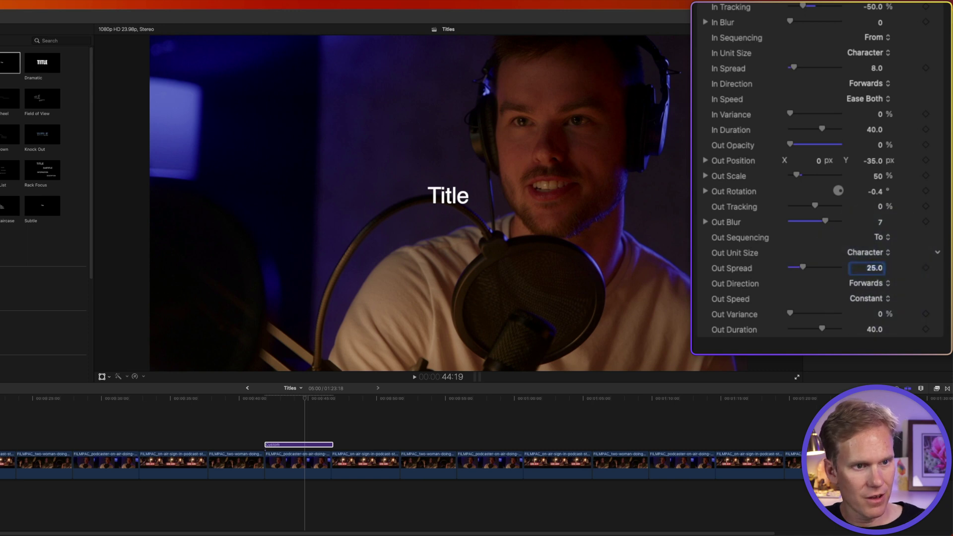
{"action": "left_click", "coordinate": [872, 298]}
{"action": "left_click", "coordinate": [875, 344]}
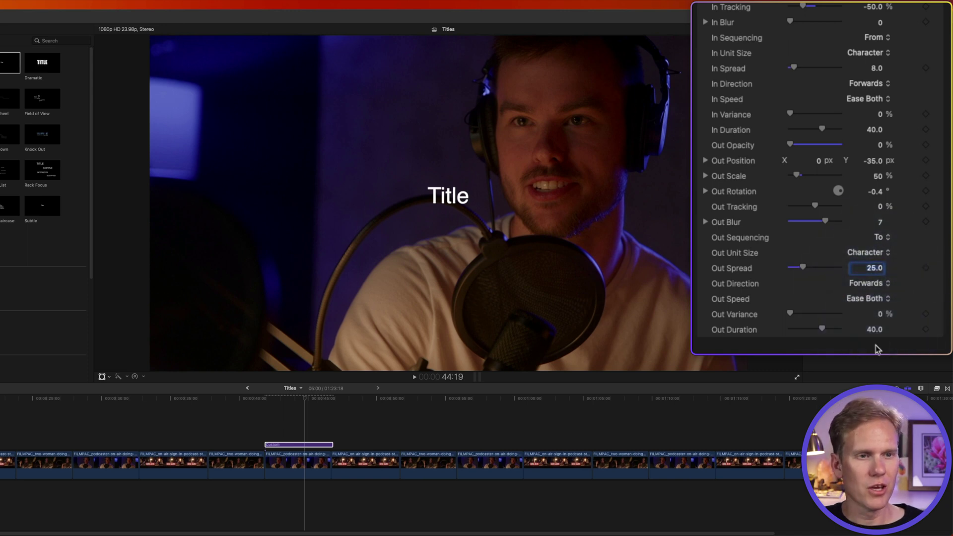
{"action": "scroll", "coordinate": [866, 59], "scroll_direction": "up", "scroll_amount": 4}
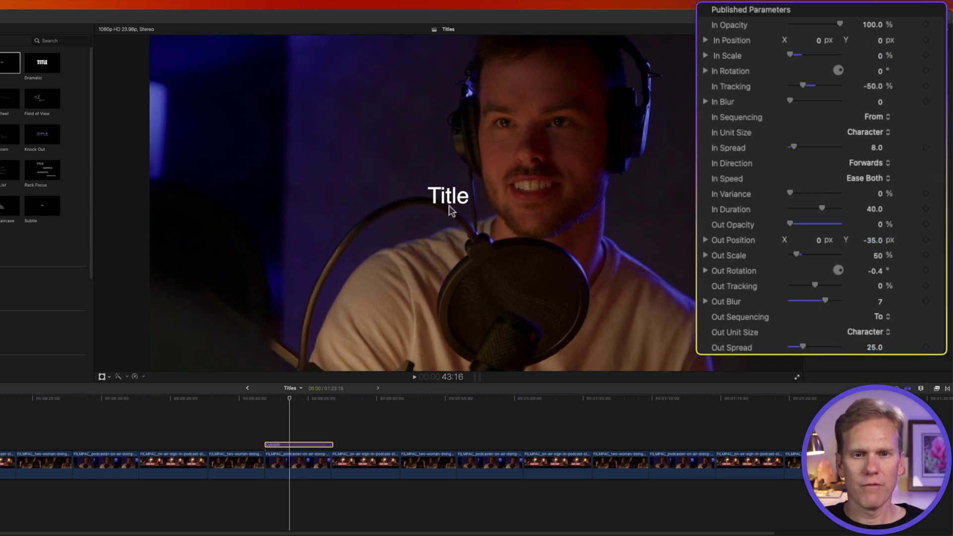
Replace the placeholder with STUPID RAISINS in Hornbill Personal at size 176.
{"action": "double_click", "coordinate": [449, 197]}
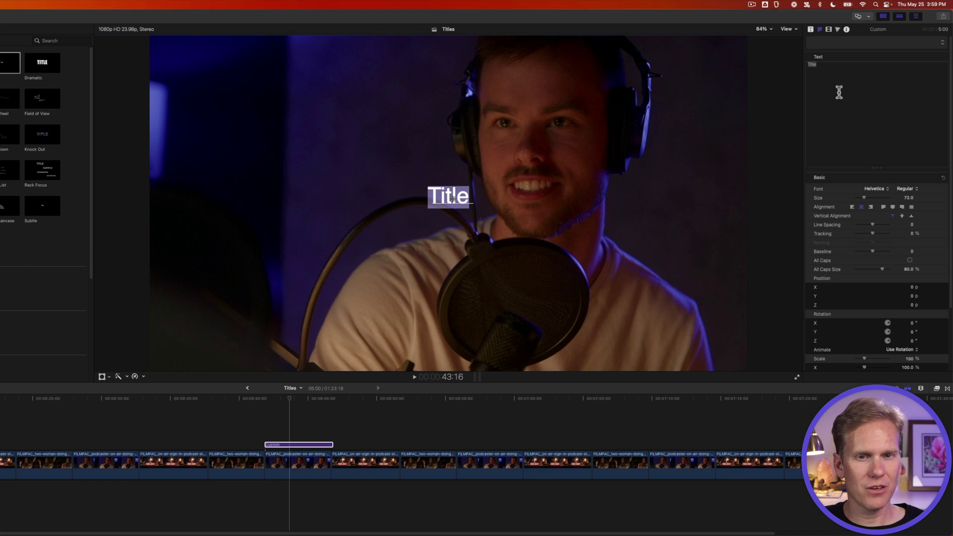
{"action": "type", "text": "STUPID RAISINS"}
{"action": "left_click", "coordinate": [875, 188]}
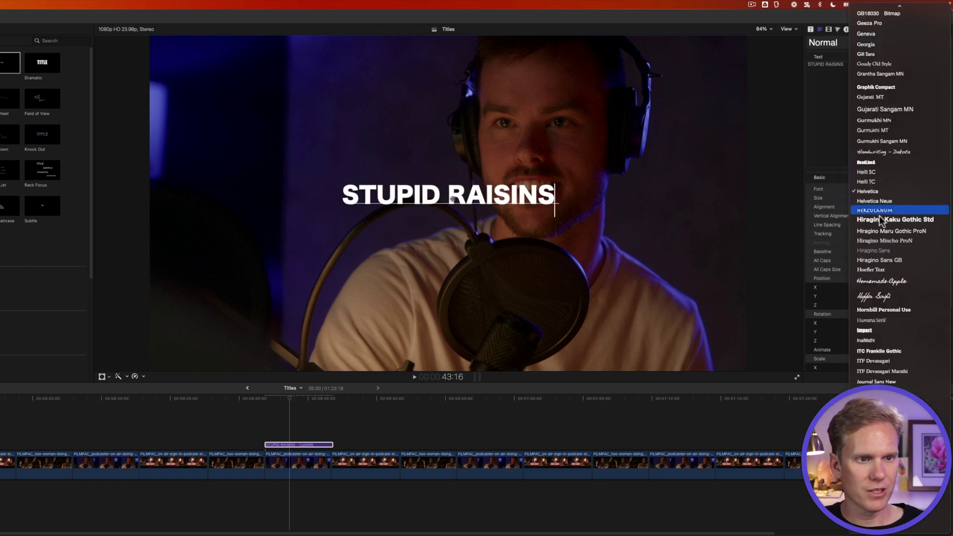
{"action": "left_click", "coordinate": [883, 310]}
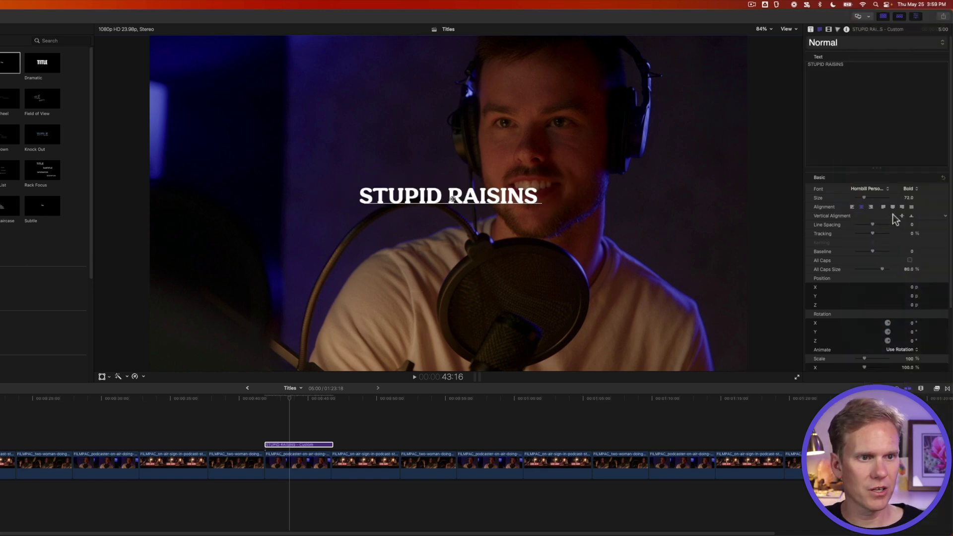
{"action": "left_click_drag", "start_coordinate": [907, 198], "coordinate": [933, 198]}
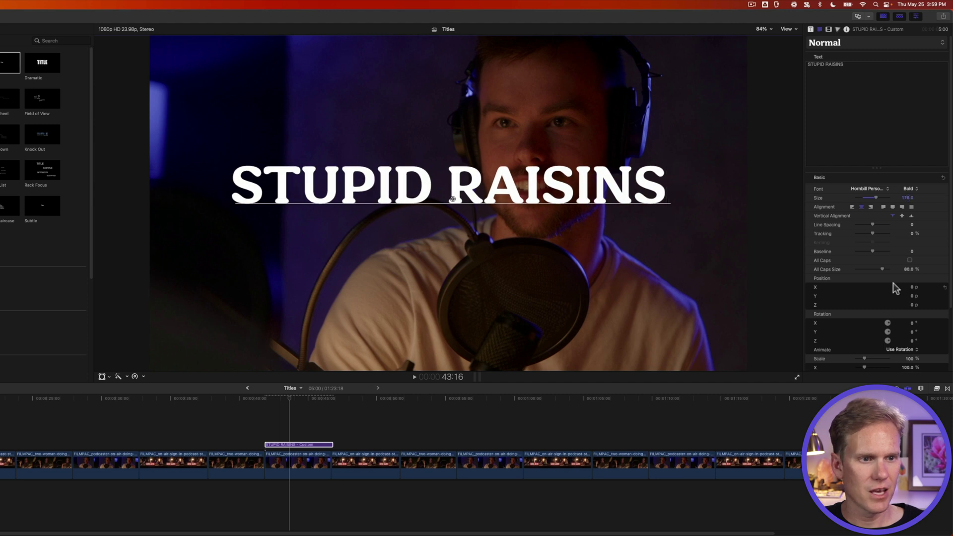
{"action": "scroll", "coordinate": [896, 288], "scroll_direction": "down", "scroll_amount": 4}
Change the title's face fill colour to purple.
{"action": "left_click", "coordinate": [934, 333]}
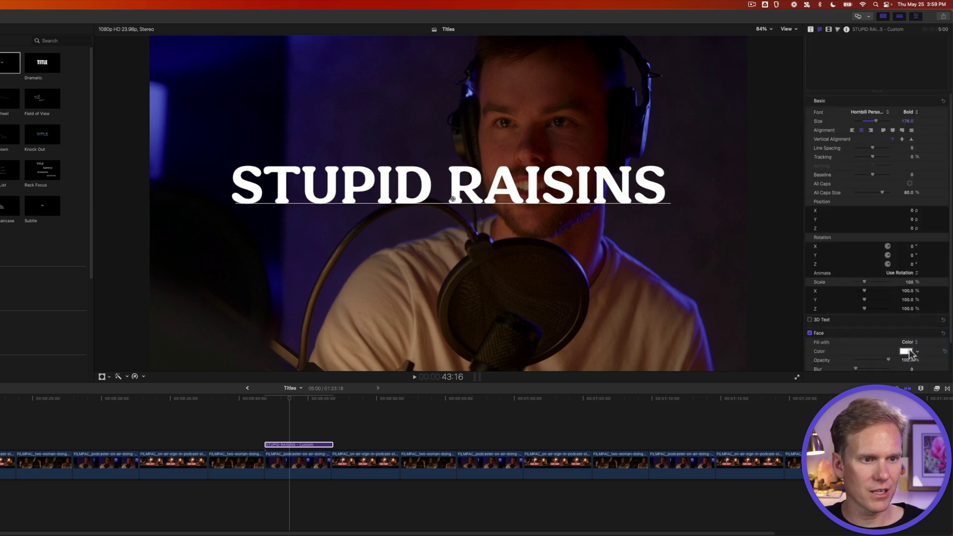
{"action": "left_click", "coordinate": [906, 350]}
{"action": "left_click", "coordinate": [706, 217]}
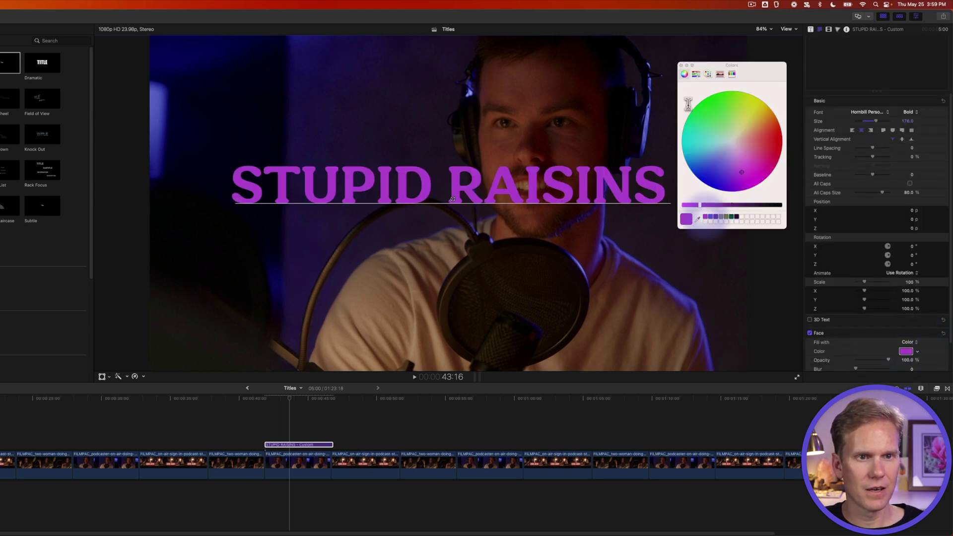
{"action": "left_click", "coordinate": [680, 65]}
Play back the title animation from just before the title.
{"action": "left_click", "coordinate": [264, 407]}
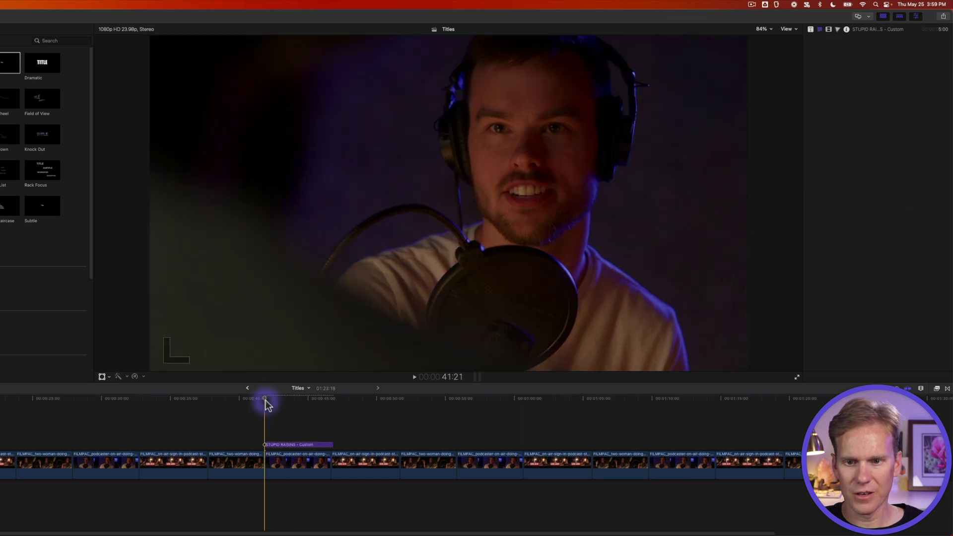
{"action": "key", "text": "space"}
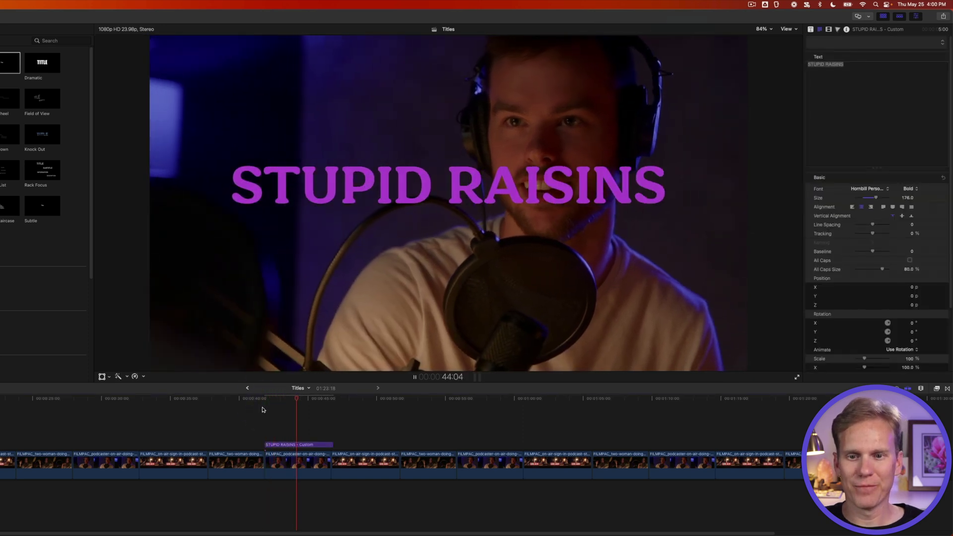
{"action": "key", "text": "space"}
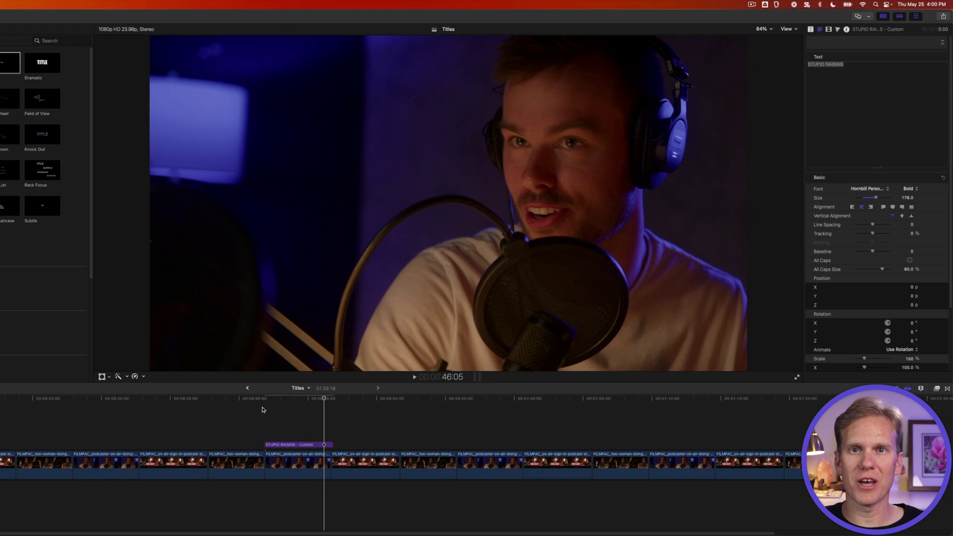
{"action": "key", "text": "s"}
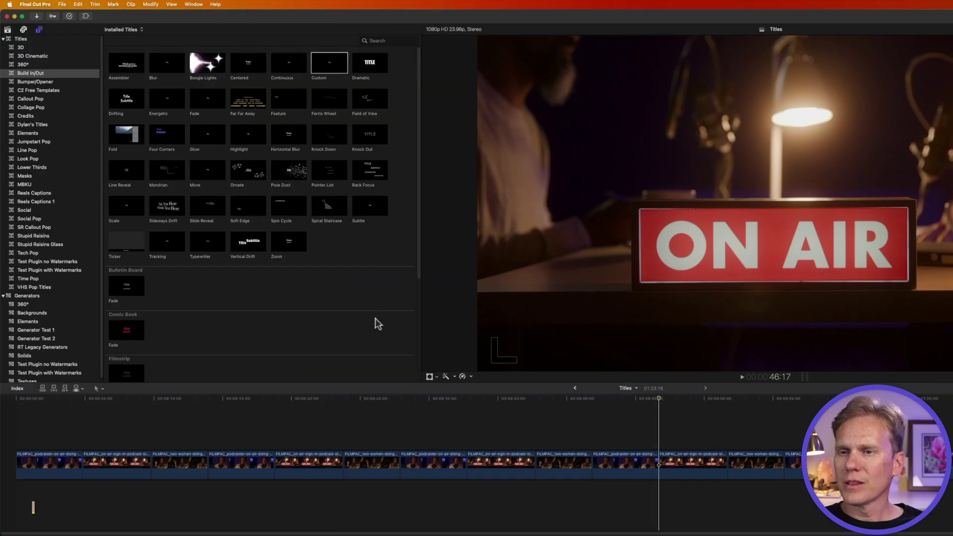
Add a Bumper/Opener Basic Title over the ON AIR shot and preview it.
{"action": "left_click", "coordinate": [42, 82]}
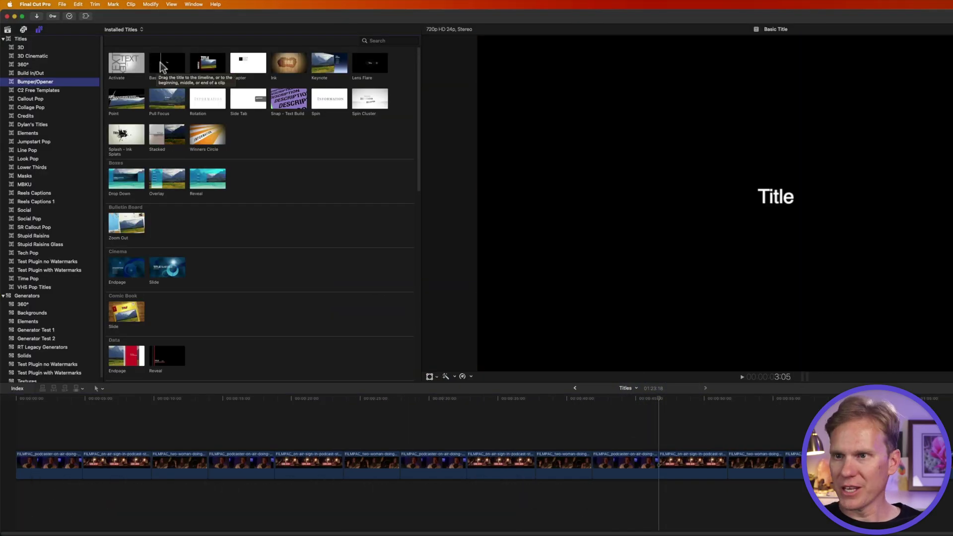
{"action": "left_click_drag", "start_coordinate": [162, 67], "coordinate": [660, 442]}
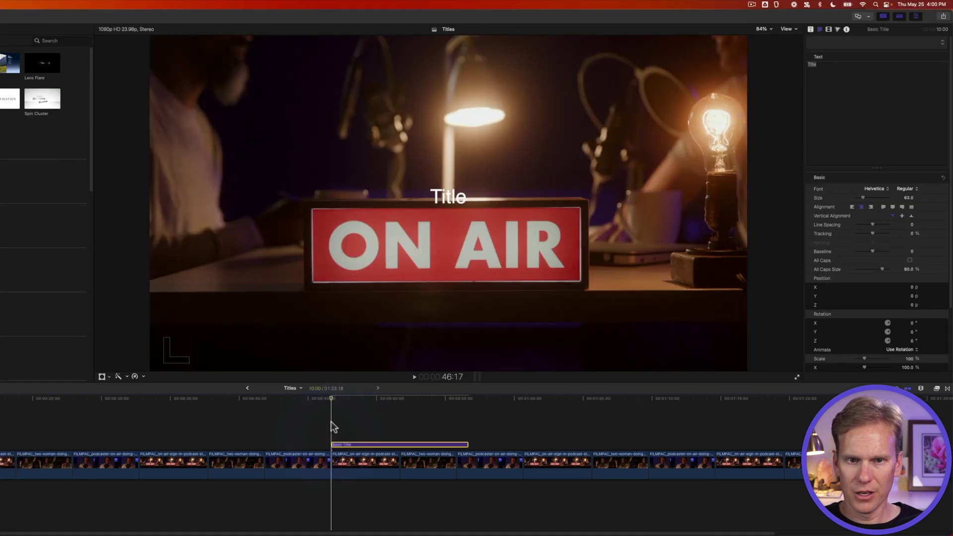
{"action": "key", "text": "space"}
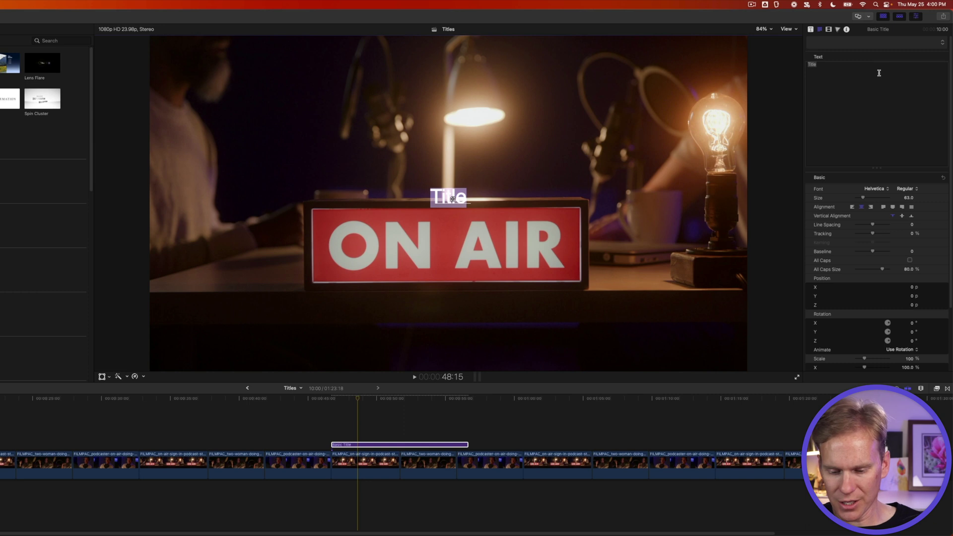
Type STUPID RAISINS and set it in Hornbill Personal at size 188.
{"action": "type", "text": "STUPID RAISINS"}
{"action": "left_click", "coordinate": [883, 189]}
{"action": "type", "text": "h"}
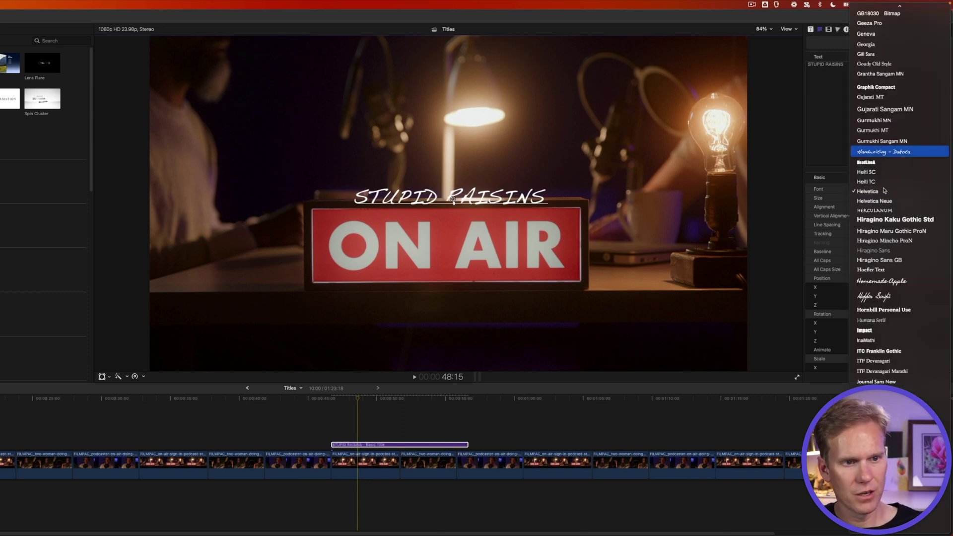
{"action": "type", "text": "orn"}
{"action": "key", "text": "Return"}
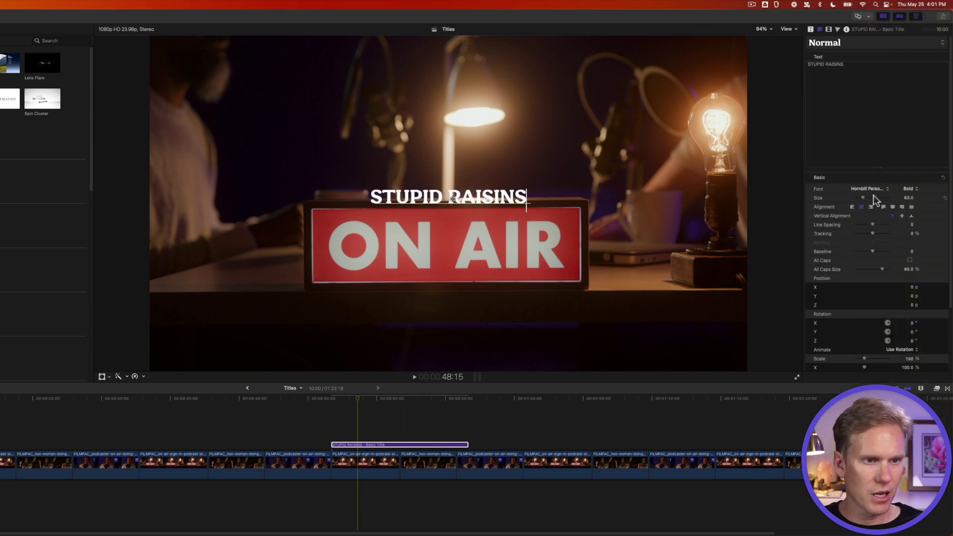
{"action": "left_click_drag", "start_coordinate": [874, 201], "coordinate": [888, 200]}
{"action": "scroll", "coordinate": [888, 296], "scroll_direction": "down", "scroll_amount": 2}
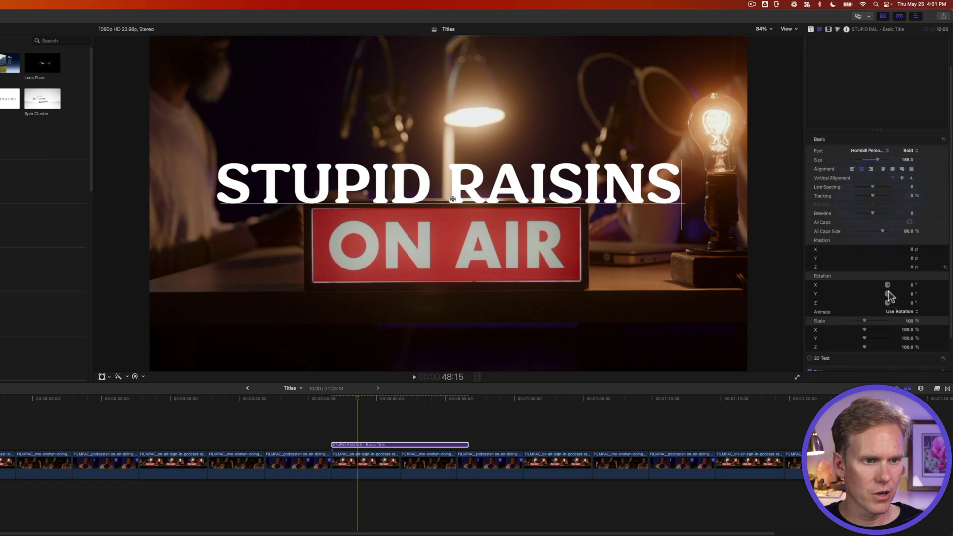
{"action": "scroll", "coordinate": [891, 300], "scroll_direction": "down", "scroll_amount": 2}
Make the Basic Title's face fill purple.
{"action": "left_click", "coordinate": [935, 333]}
{"action": "left_click", "coordinate": [906, 351]}
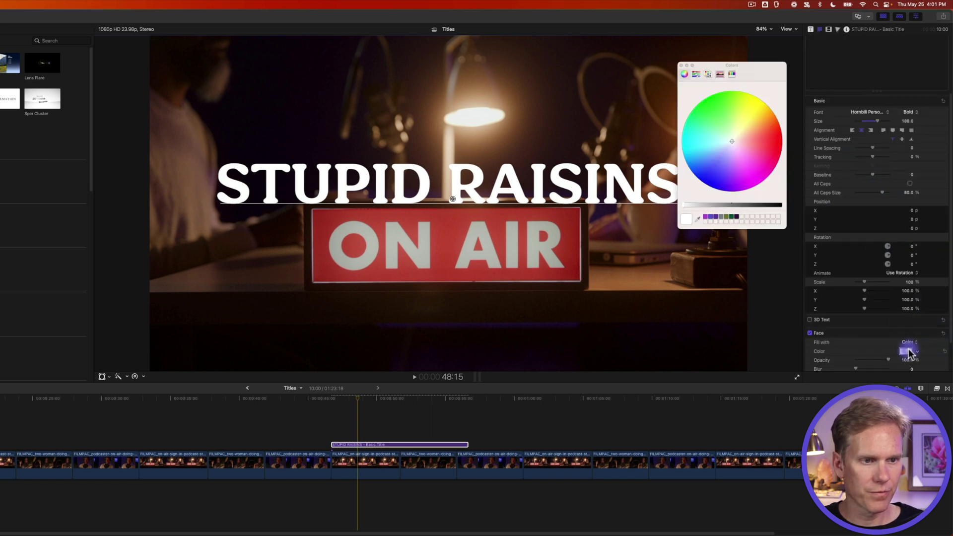
{"action": "left_click", "coordinate": [739, 172]}
{"action": "left_click", "coordinate": [439, 447]}
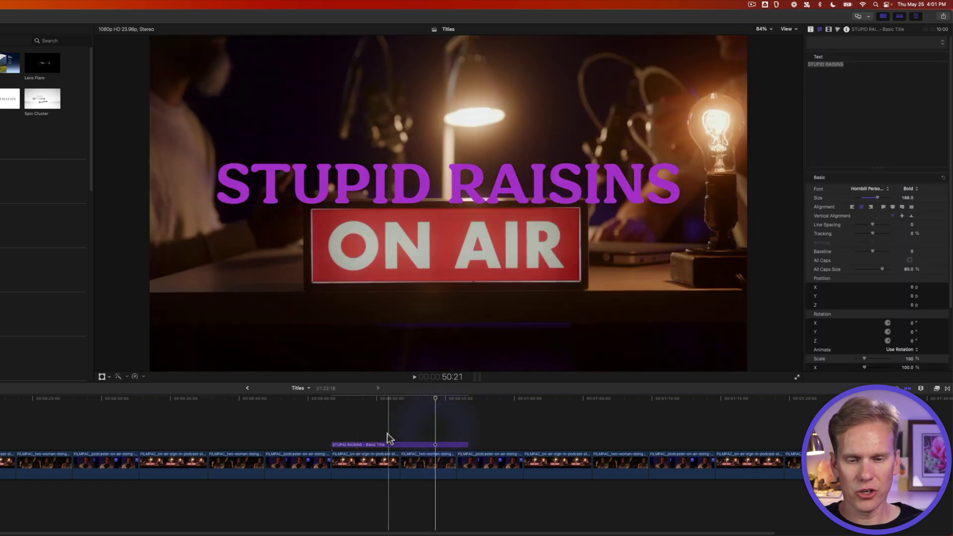
Trim the STUPID RAISINS title clip's end down to 5 seconds.
{"action": "left_click", "coordinate": [394, 431]}
{"action": "left_click", "coordinate": [436, 444]}
{"action": "left_click_drag", "start_coordinate": [467, 444], "coordinate": [393, 442]}
Apply the Movements Spin transition to the STUPID RAISINS title clip.
{"action": "left_click", "coordinate": [374, 444]}
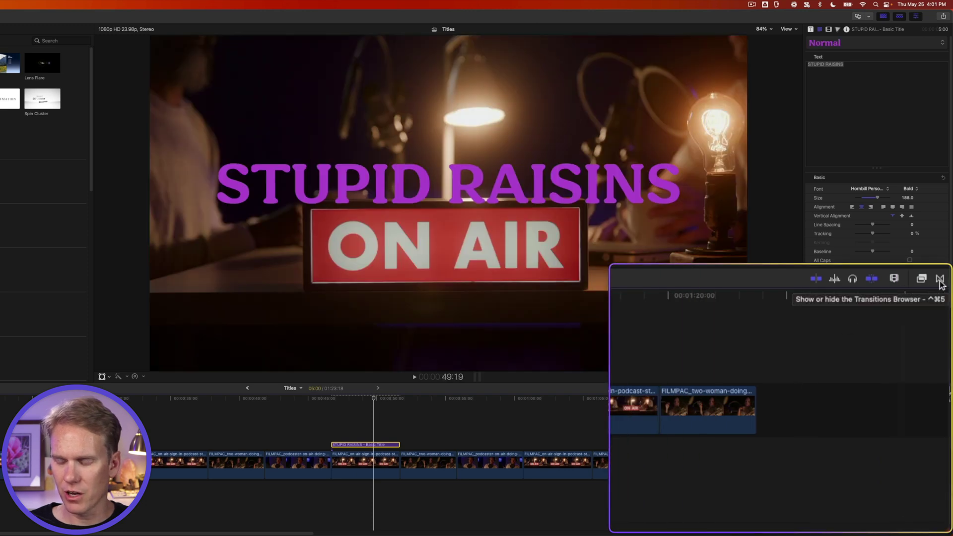
{"action": "left_click", "coordinate": [940, 280]}
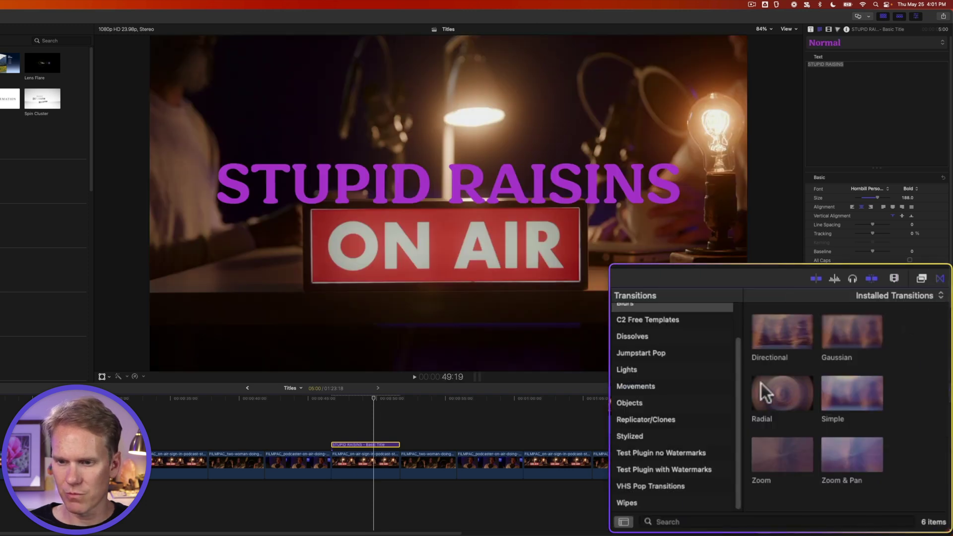
{"action": "left_click", "coordinate": [658, 384]}
{"action": "scroll", "coordinate": [862, 383], "scroll_direction": "down", "scroll_amount": 10}
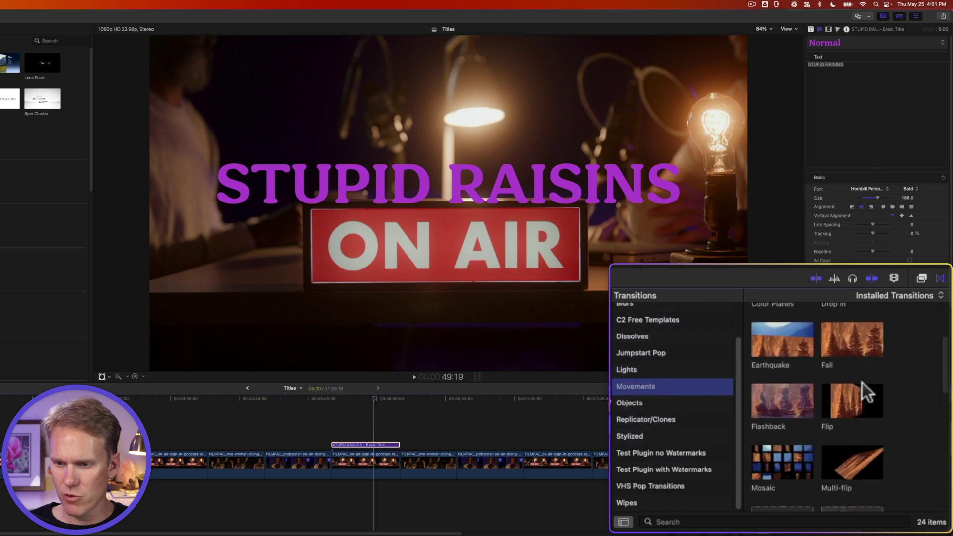
{"action": "scroll", "coordinate": [860, 382], "scroll_direction": "down", "scroll_amount": 5}
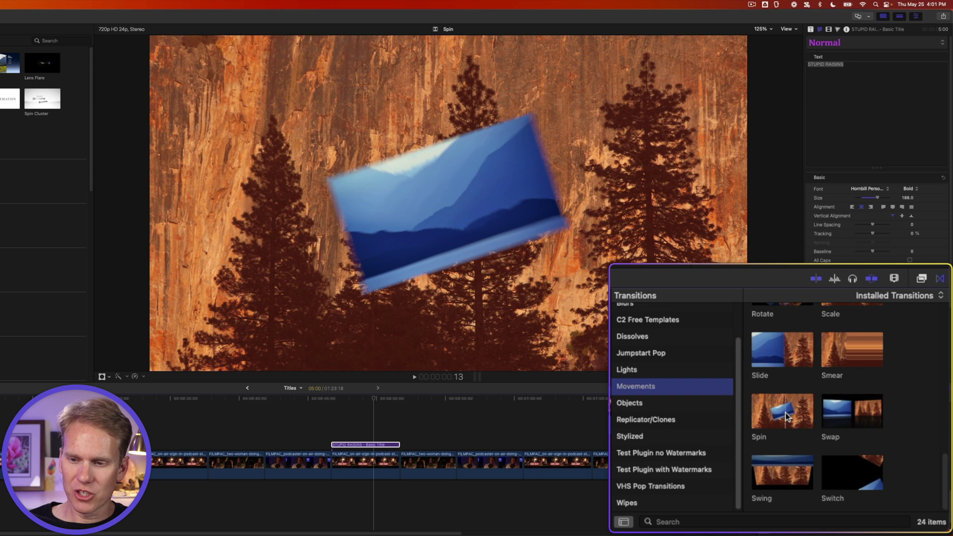
{"action": "left_click_drag", "start_coordinate": [785, 416], "coordinate": [371, 444]}
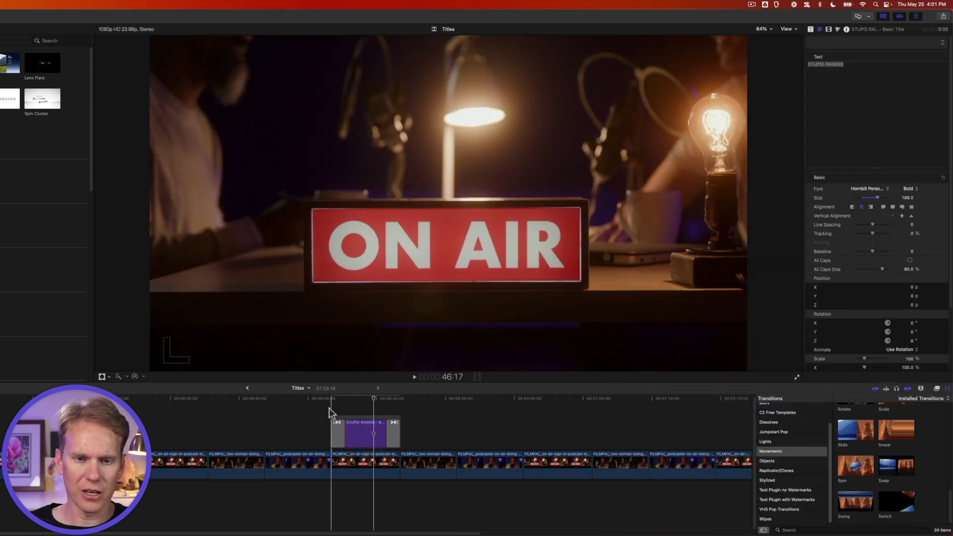
Pivot the opening Spin from the frame's left at -34° and replay it.
{"action": "key", "text": "space"}
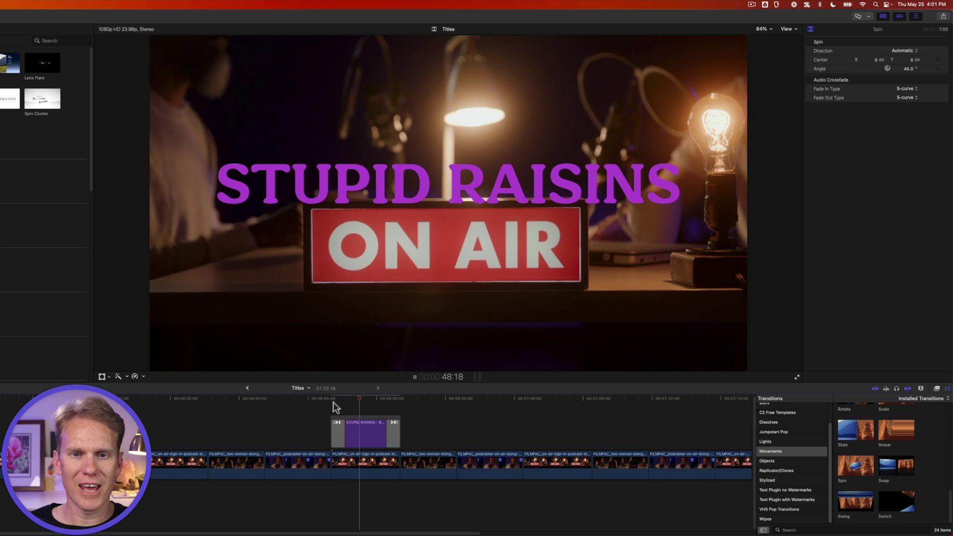
{"action": "key", "text": "space"}
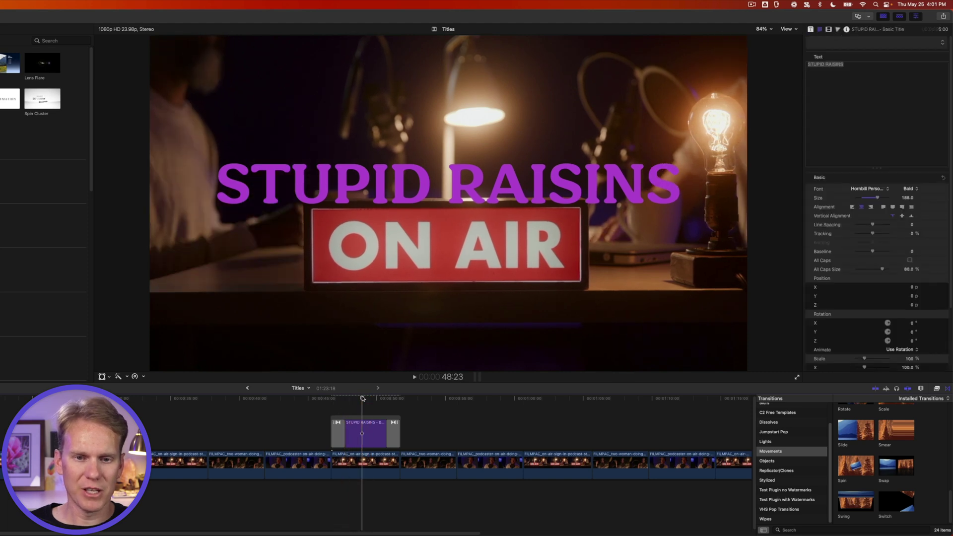
{"action": "left_click", "coordinate": [338, 401]}
{"action": "left_click", "coordinate": [340, 427]}
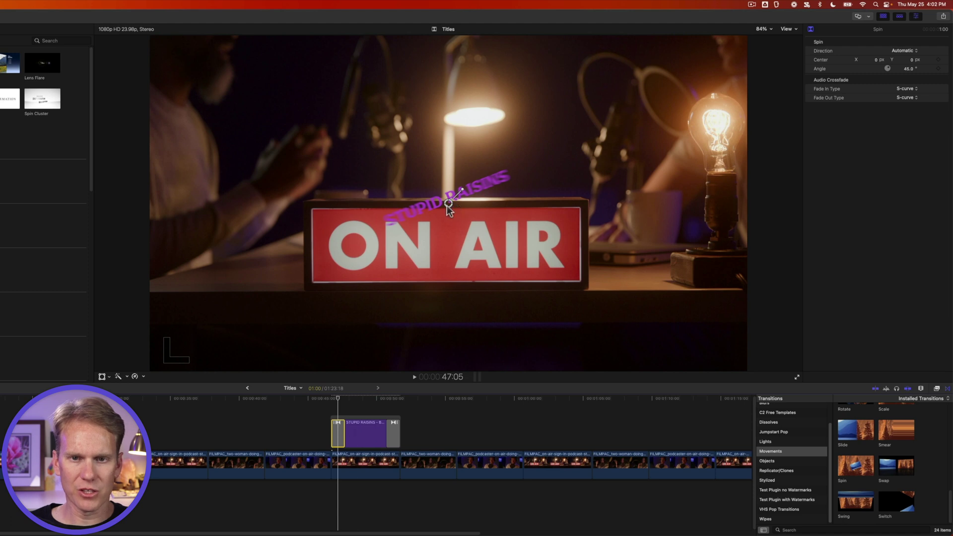
{"action": "left_click_drag", "start_coordinate": [449, 205], "coordinate": [139, 191]}
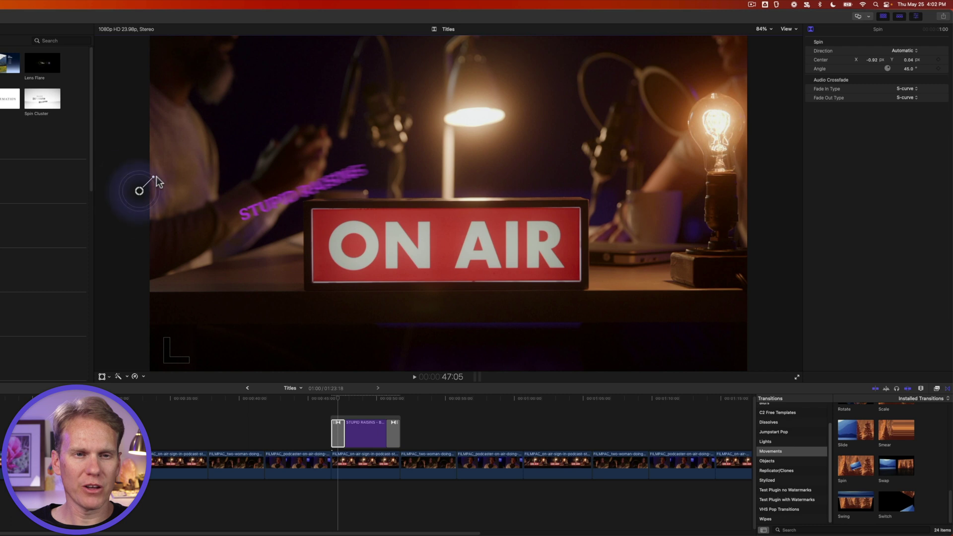
{"action": "key", "text": "/"}
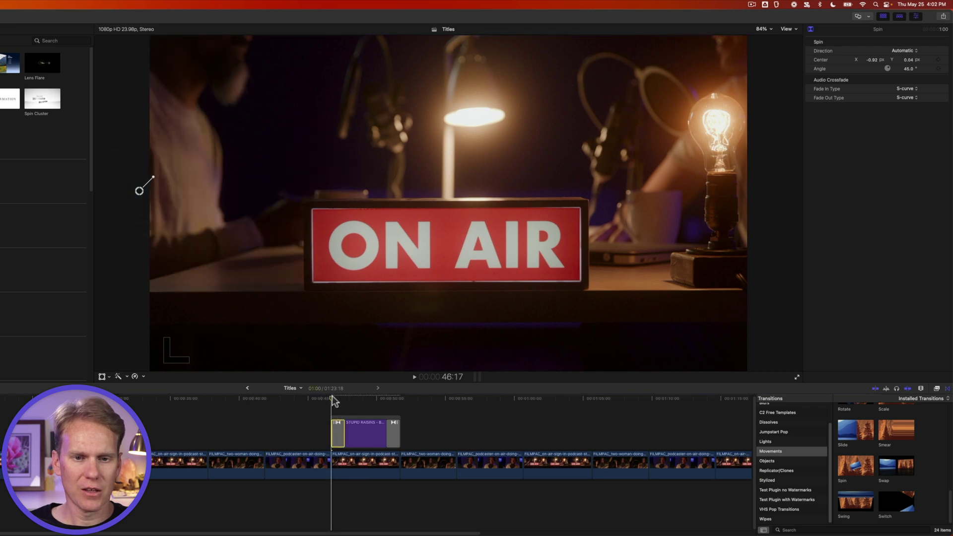
{"action": "left_click", "coordinate": [332, 399]}
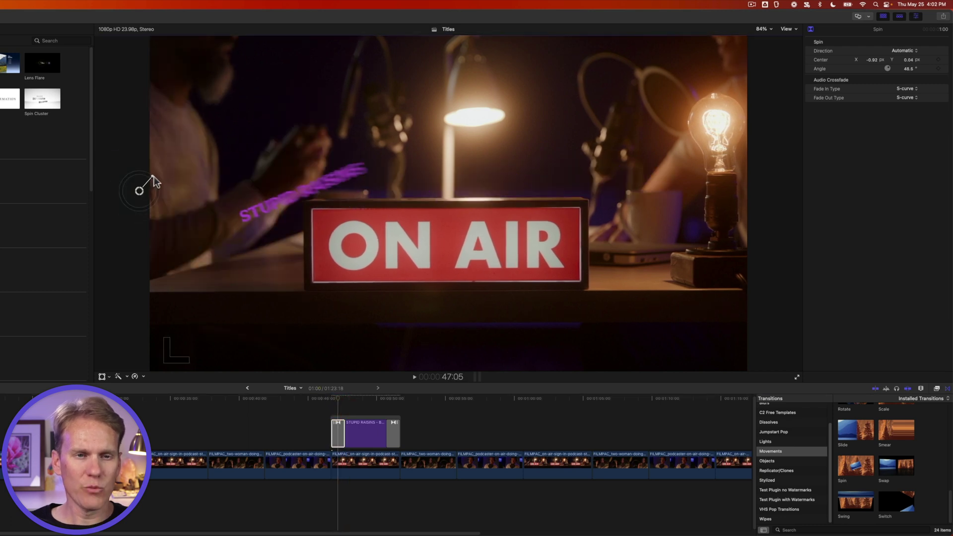
{"action": "left_click_drag", "start_coordinate": [145, 187], "coordinate": [158, 199]}
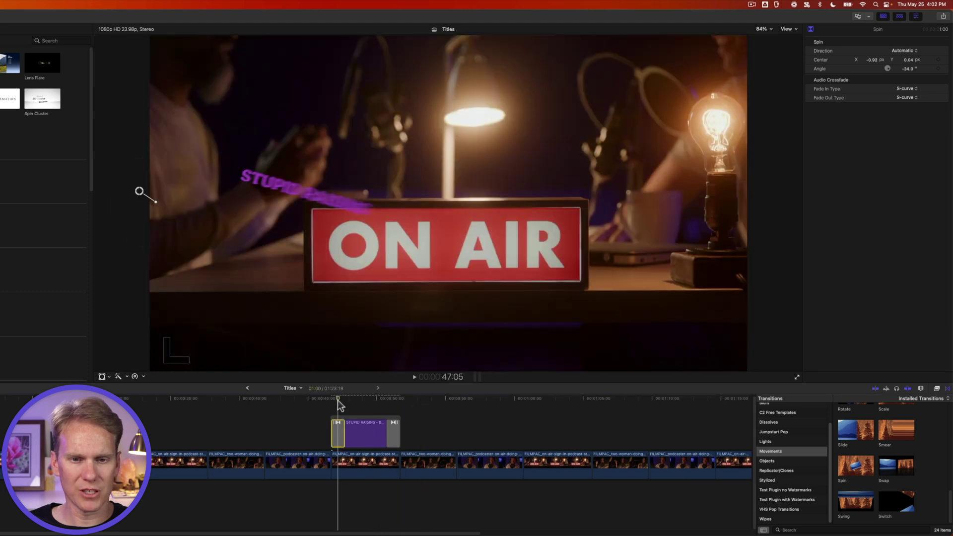
{"action": "left_click", "coordinate": [331, 399]}
{"action": "key", "text": "space"}
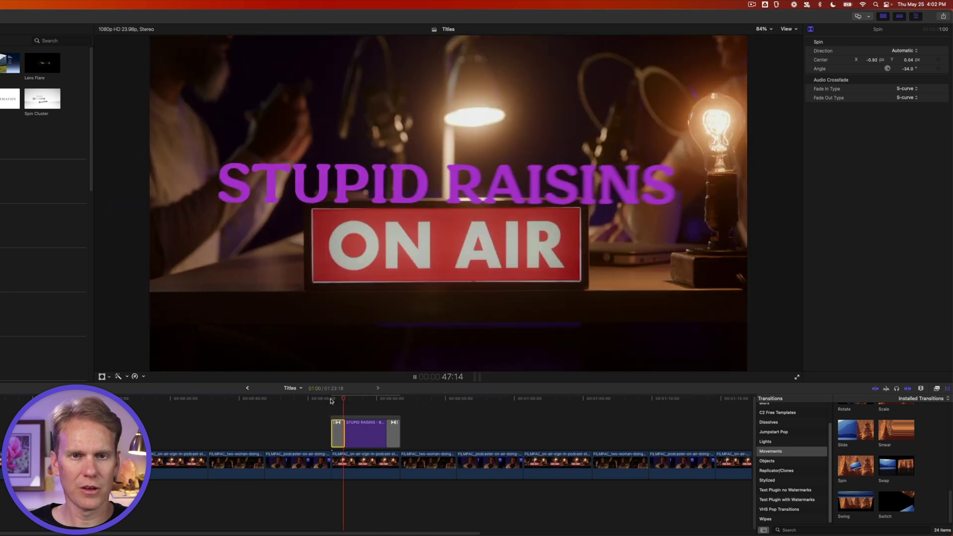
{"action": "key", "text": "space"}
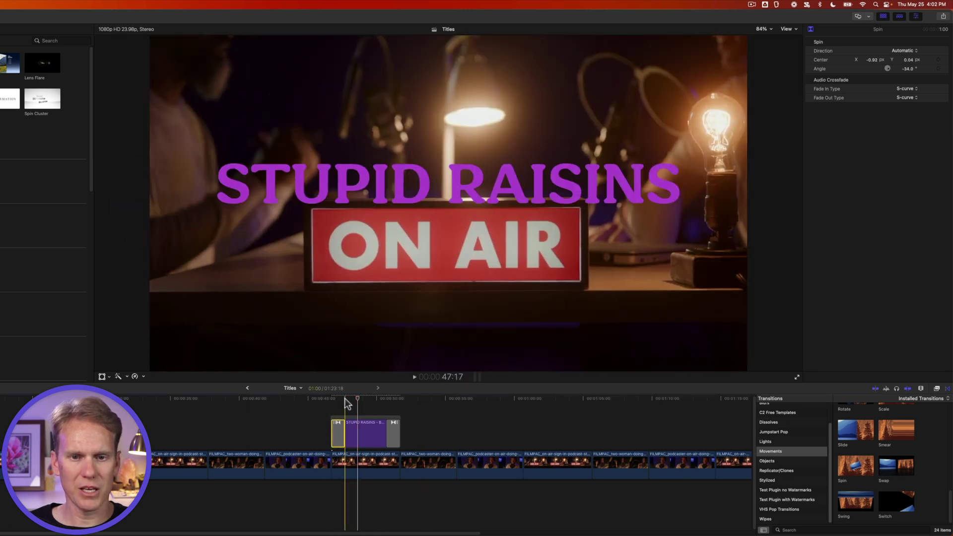
Set the closing Spin's Direction to Out, pivoting right at 177.9°, and review both spins.
{"action": "key", "text": "space"}
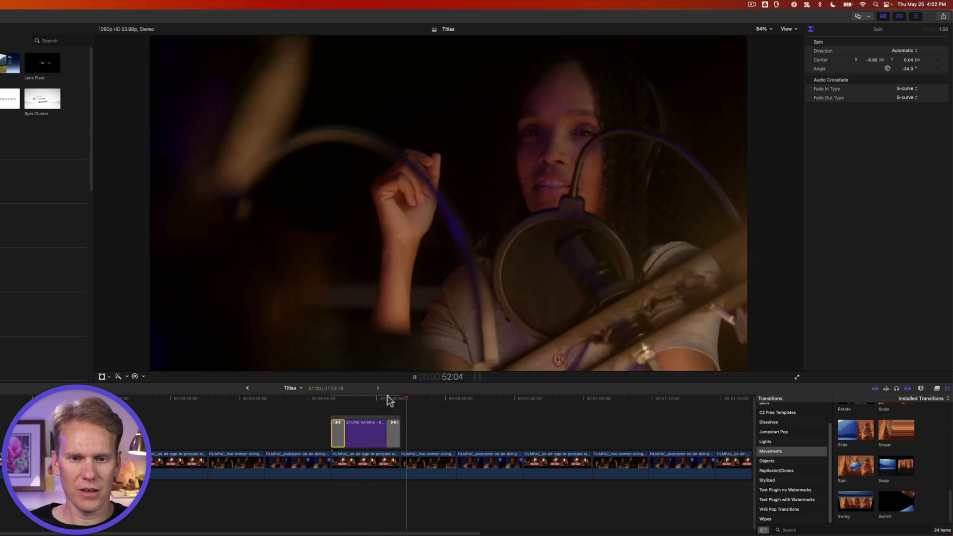
{"action": "key", "text": "space"}
{"action": "left_click", "coordinate": [392, 400]}
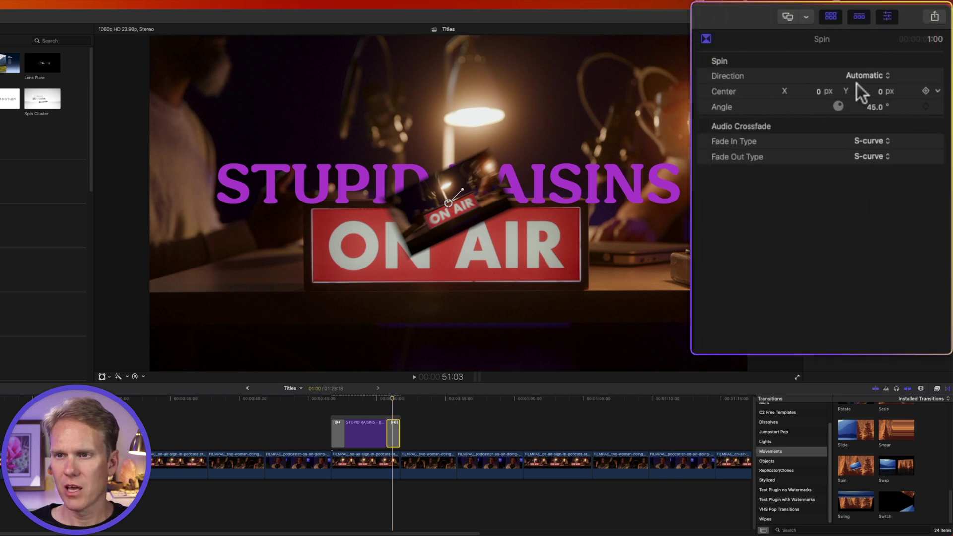
{"action": "left_click", "coordinate": [866, 75]}
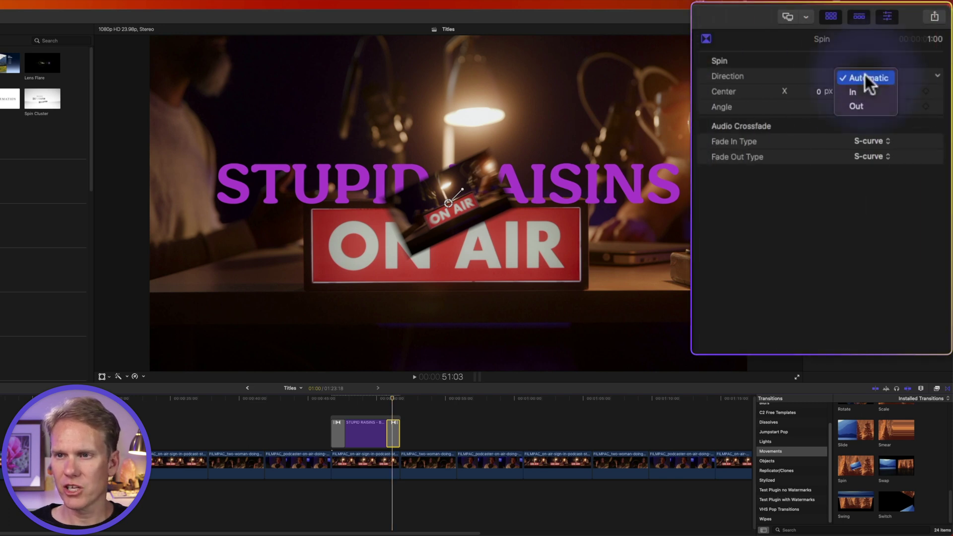
{"action": "left_click", "coordinate": [862, 106]}
{"action": "left_click_drag", "start_coordinate": [448, 202], "coordinate": [681, 226]}
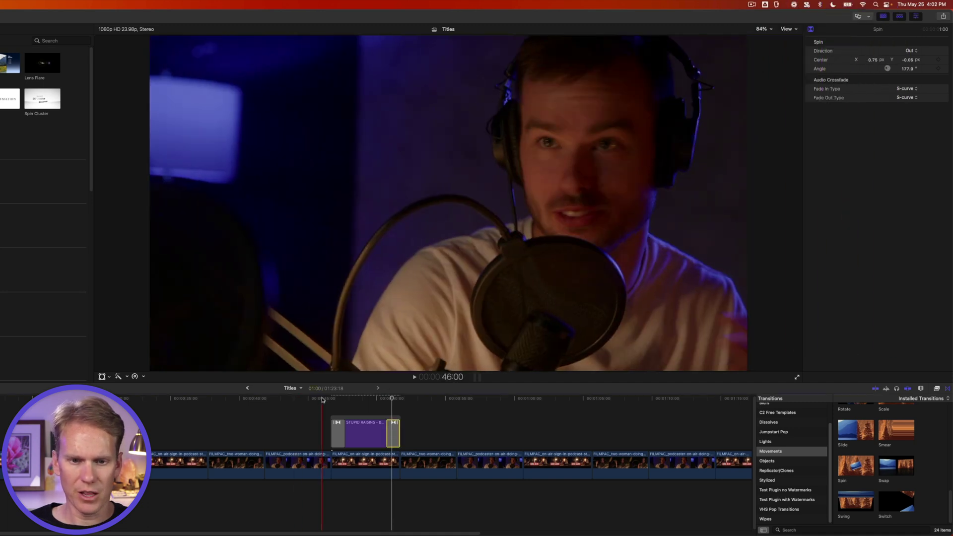
{"action": "left_click", "coordinate": [329, 398]}
{"action": "key", "text": "space"}
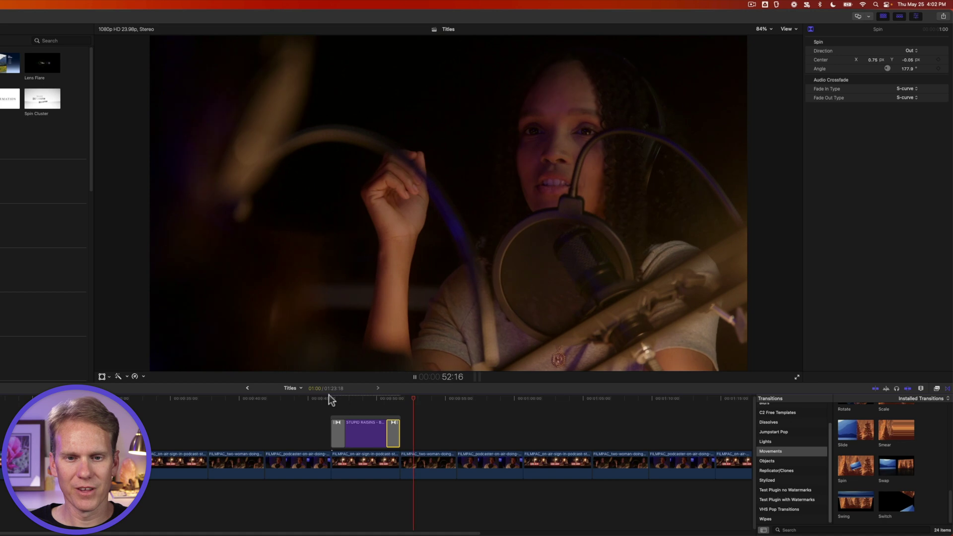
{"action": "key", "text": "space"}
{"action": "left_click", "coordinate": [369, 396]}
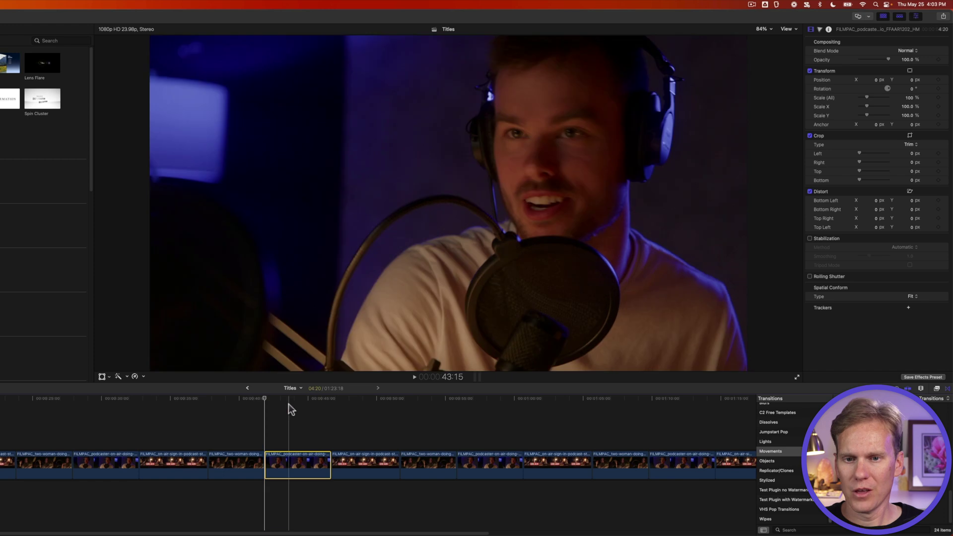
Attach a Lower Third Fun title to the man's face track, shift it earlier and trim it to his clip.
{"action": "left_click", "coordinate": [287, 402]}
{"action": "left_click", "coordinate": [286, 461]}
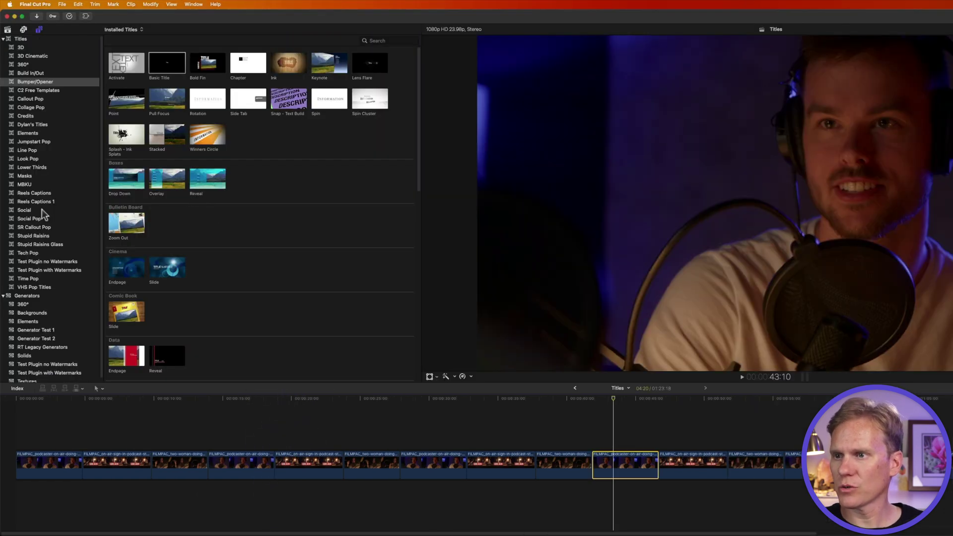
{"action": "left_click", "coordinate": [42, 210]}
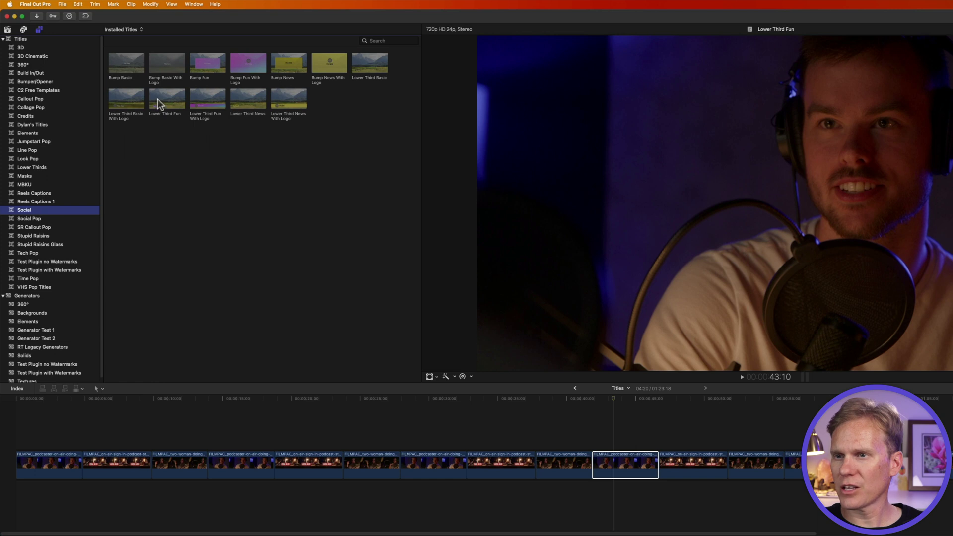
{"action": "left_click_drag", "start_coordinate": [157, 99], "coordinate": [160, 110]}
{"action": "left_click_drag", "start_coordinate": [343, 281], "coordinate": [867, 130]}
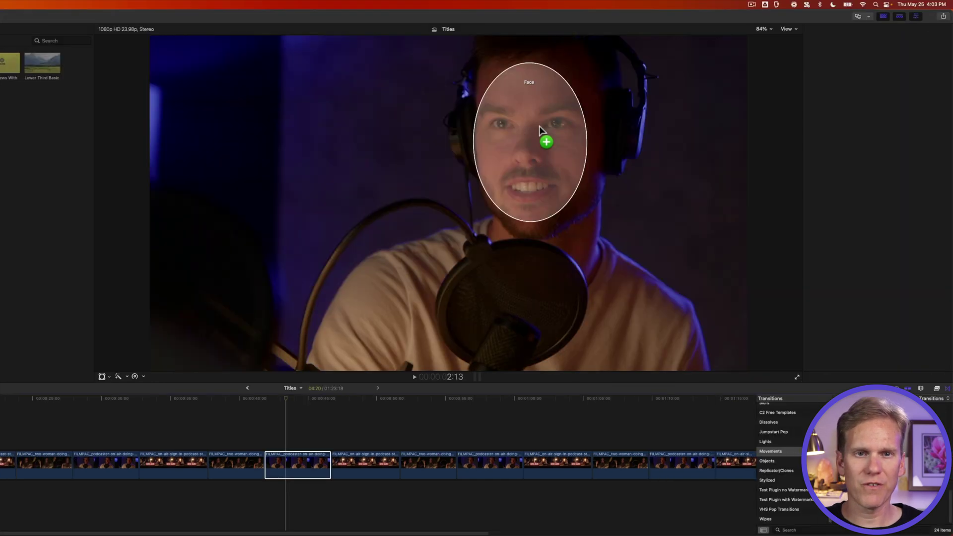
{"action": "left_click_drag", "start_coordinate": [539, 110], "coordinate": [540, 112]}
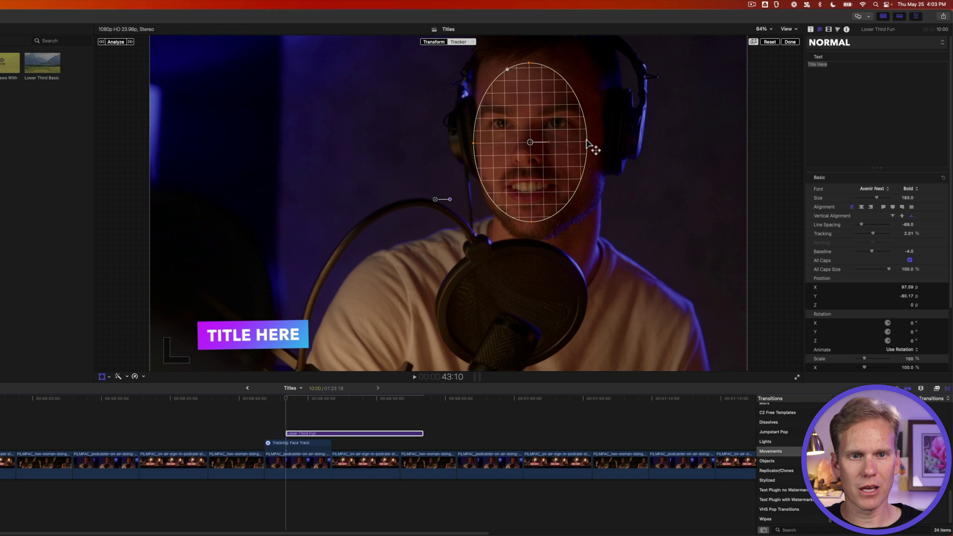
{"action": "mouse_move", "coordinate": [529, 64]}
{"action": "left_mouse_down"}
{"action": "mouse_move", "coordinate": [538, 43]}
{"action": "mouse_move", "coordinate": [536, 75]}
{"action": "left_mouse_up"}
{"action": "key", "text": "super+z"}
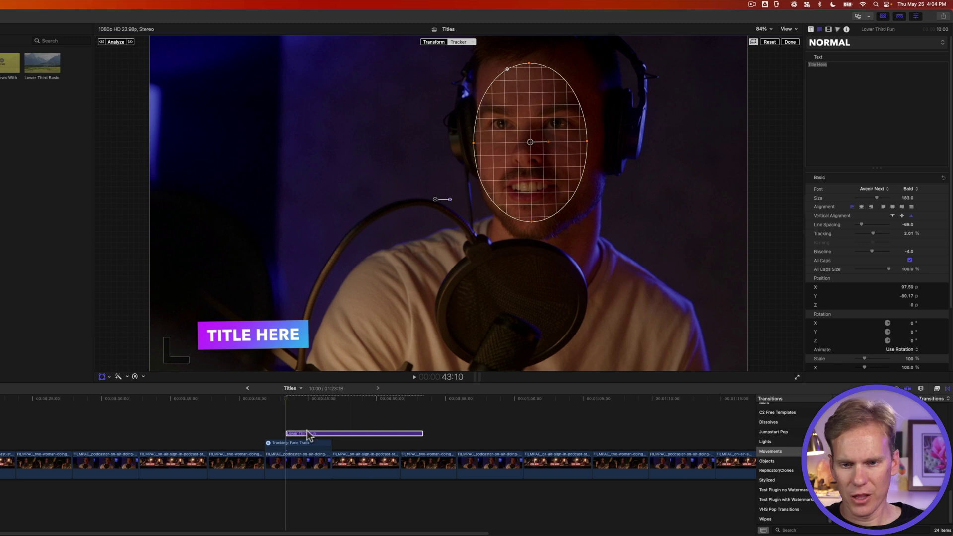
{"action": "left_click_drag", "start_coordinate": [310, 437], "coordinate": [289, 437]}
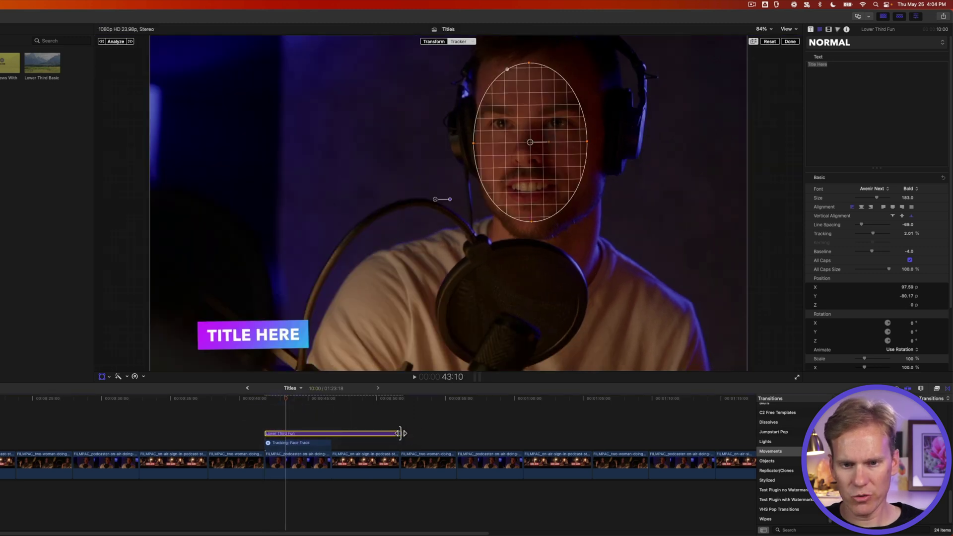
{"action": "left_click_drag", "start_coordinate": [403, 433], "coordinate": [329, 433]}
Analyze the face track, untick Rotation under Apply Tracker To, and play the lower third.
{"action": "left_click", "coordinate": [288, 434]}
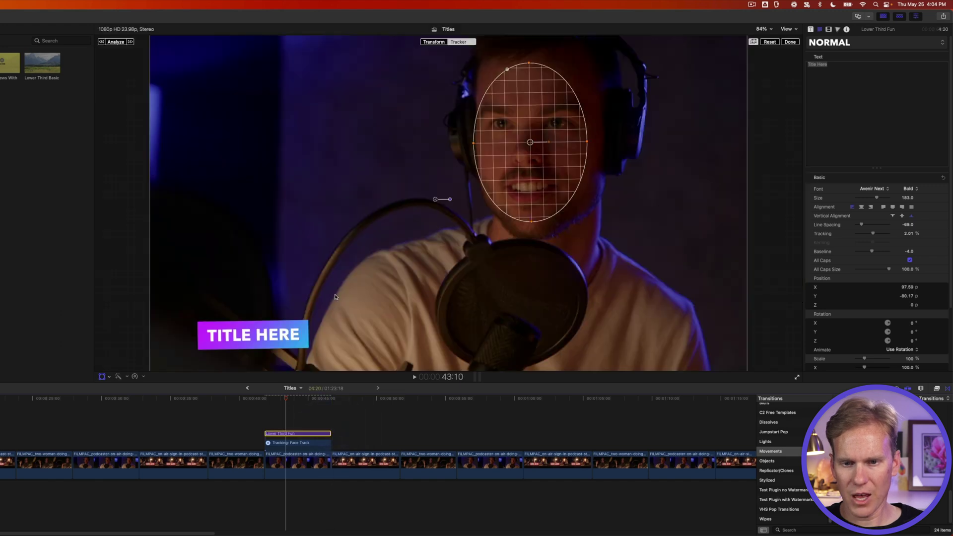
{"action": "left_click", "coordinate": [115, 42]}
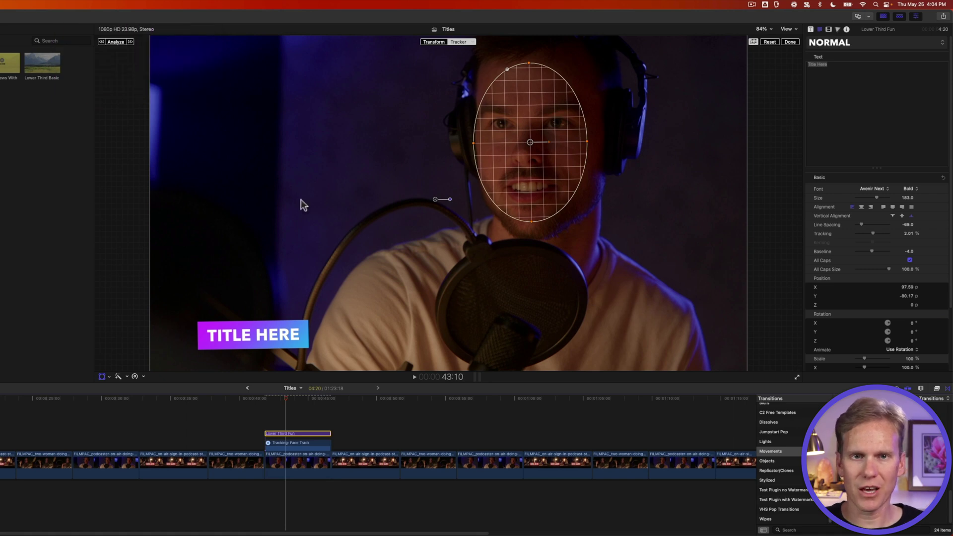
{"action": "left_click", "coordinate": [467, 42]}
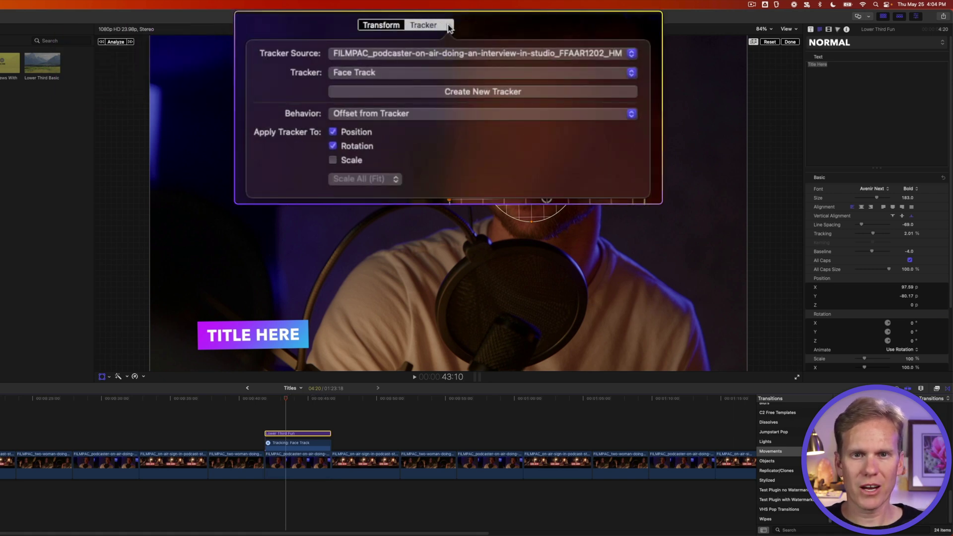
{"action": "left_click", "coordinate": [331, 145]}
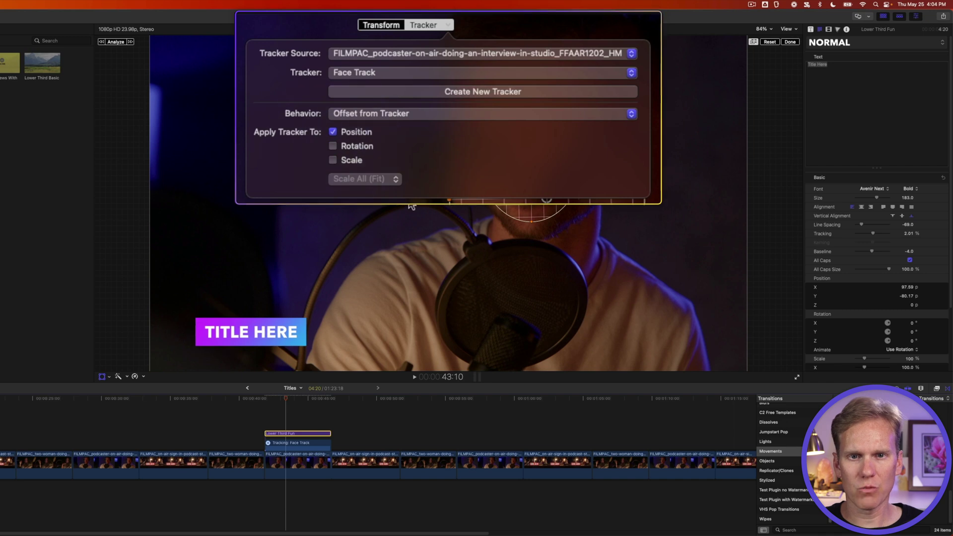
{"action": "left_click", "coordinate": [791, 42]}
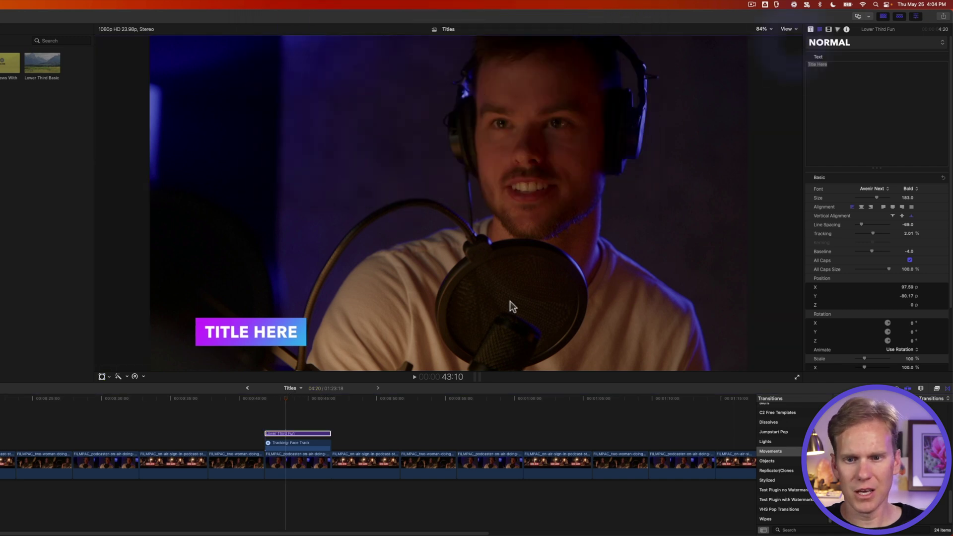
{"action": "left_click", "coordinate": [266, 407]}
{"action": "key", "text": "space"}
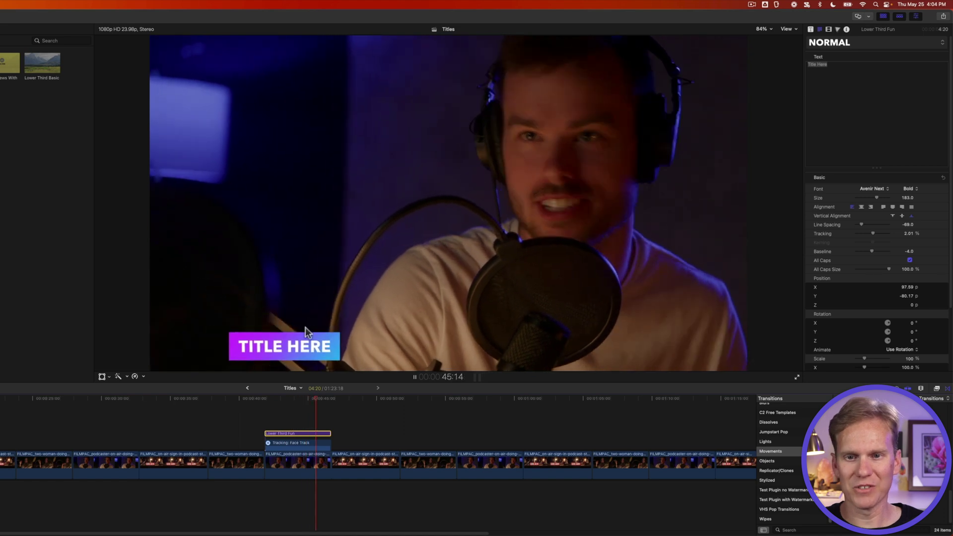
Move the face-tracked title up beside the host's face and replace its text with his first name.
{"action": "left_click", "coordinate": [299, 399]}
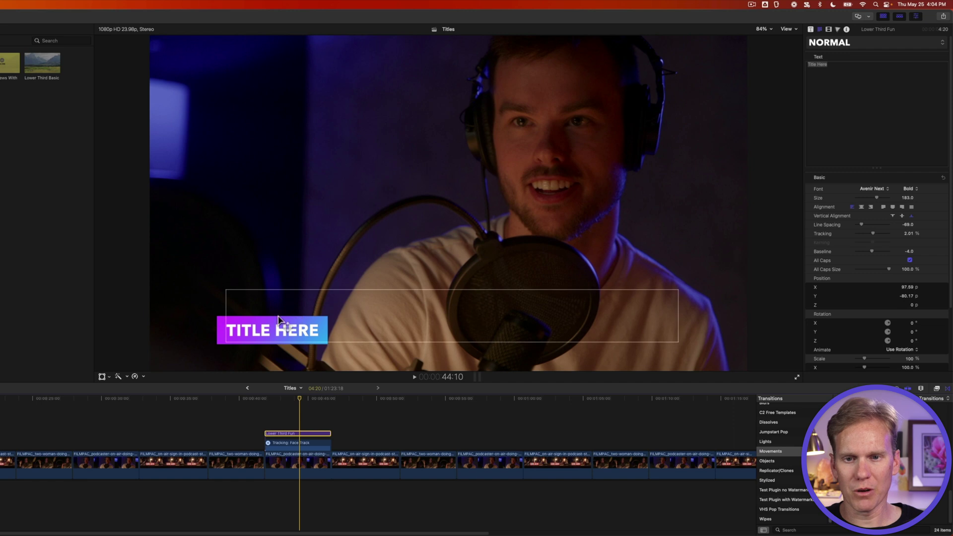
{"action": "left_click_drag", "start_coordinate": [250, 331], "coordinate": [346, 140]}
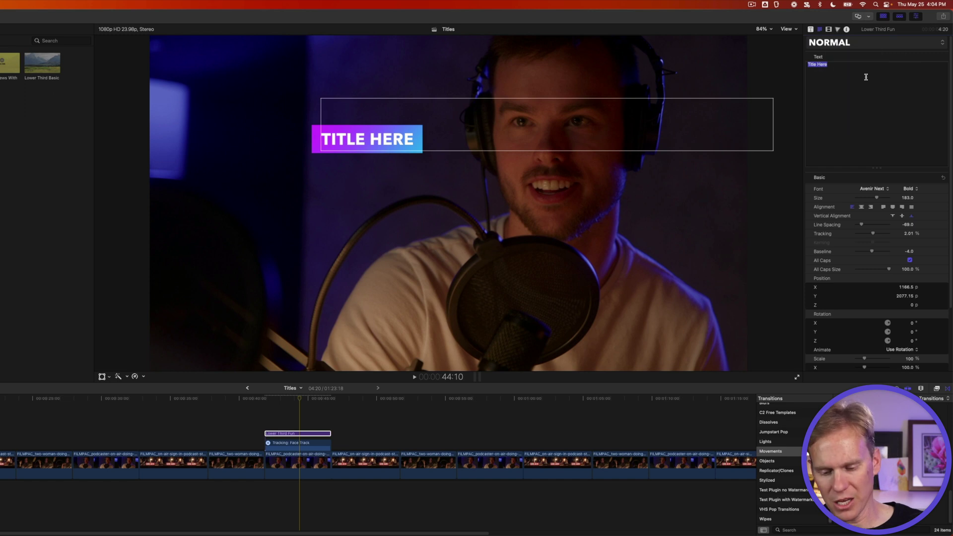
{"action": "type", "text": "DYLAN"}
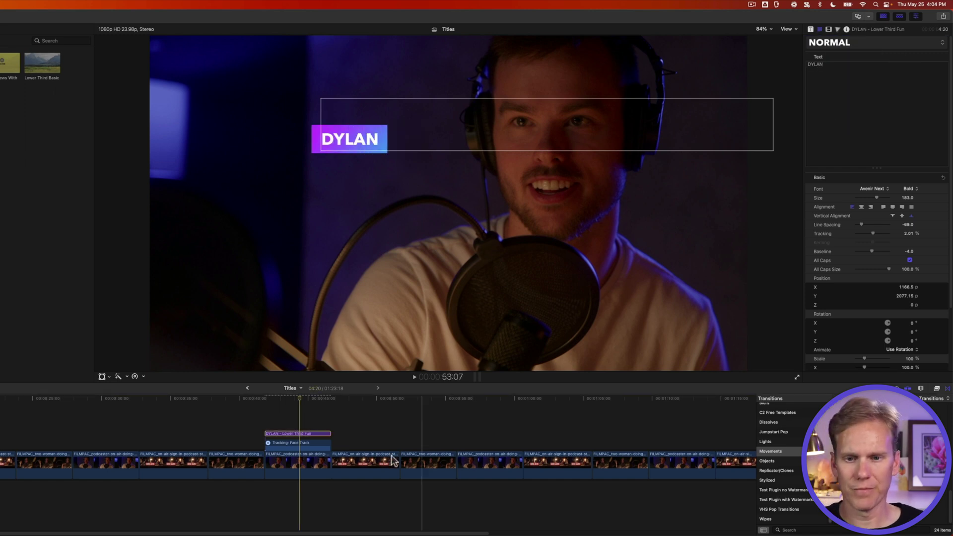
Play back the title section to check it, then select the host's name title clip.
{"action": "left_click", "coordinate": [267, 422]}
{"action": "key", "text": "space"}
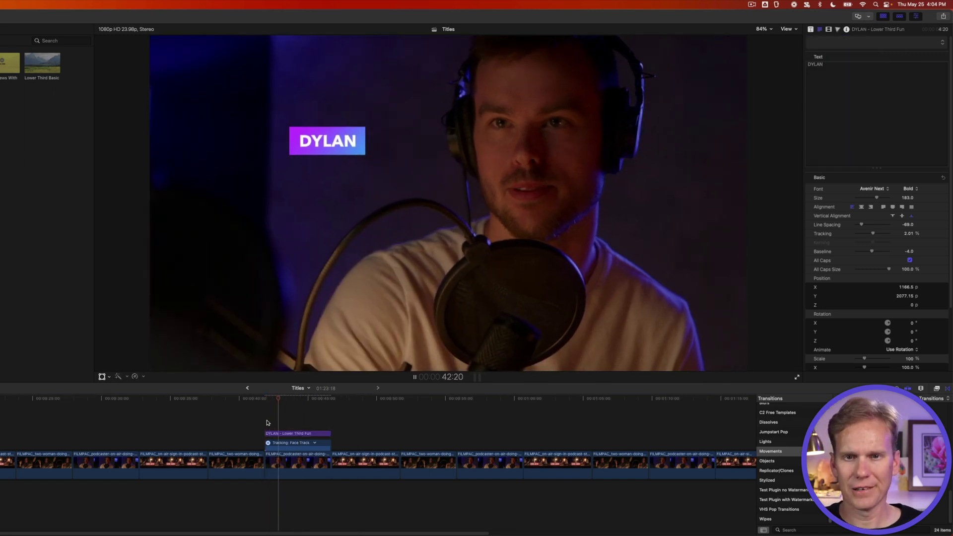
{"action": "key", "text": "space"}
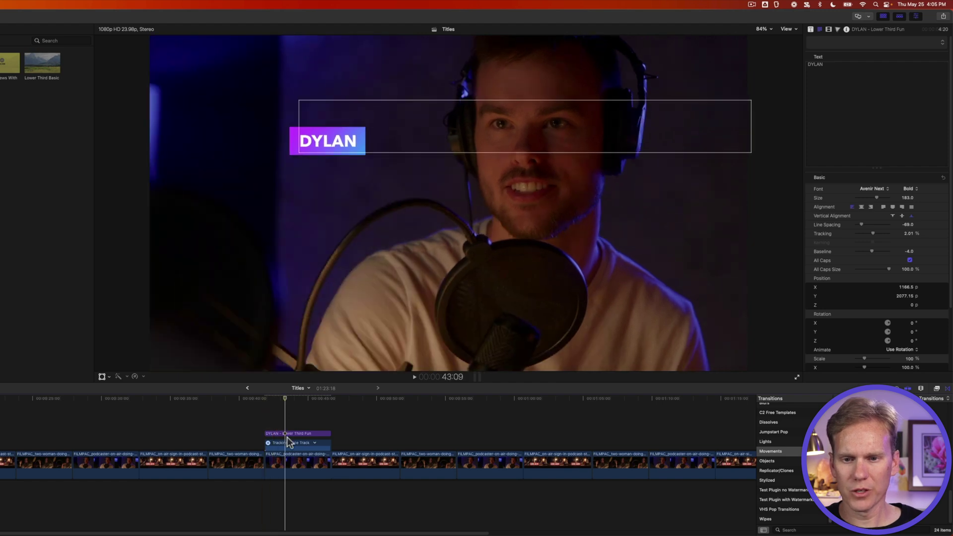
{"action": "left_click", "coordinate": [288, 433]}
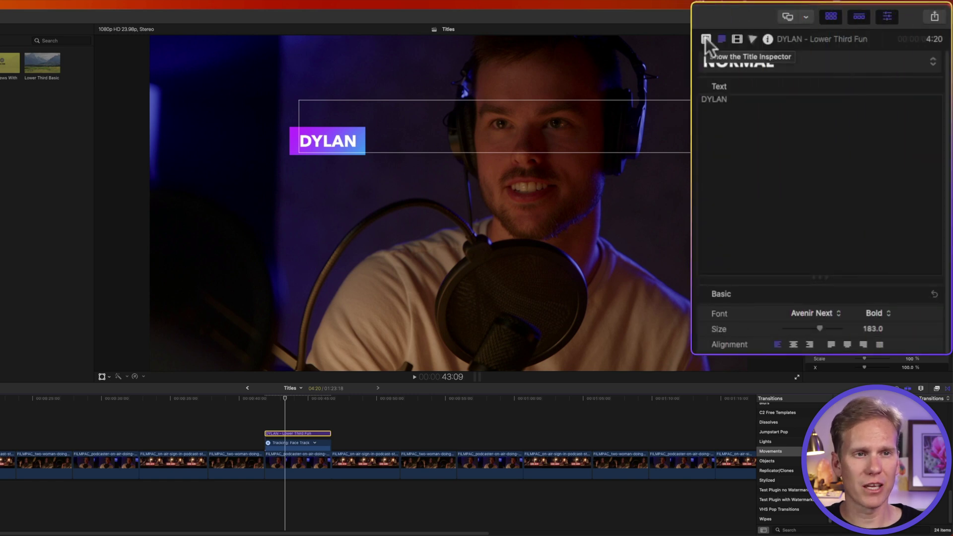
Turn on Build In for the name lower third and preview it animating in.
{"action": "left_click", "coordinate": [810, 30]}
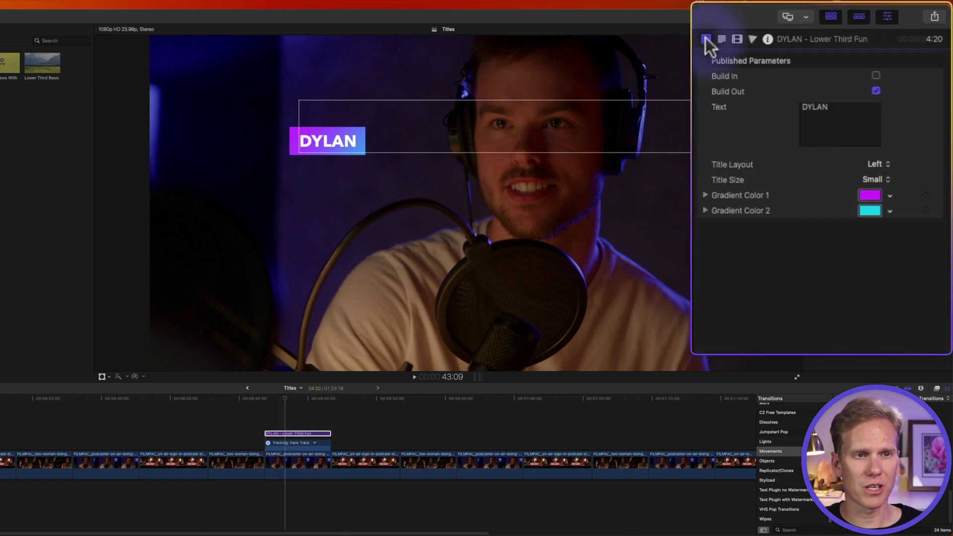
{"action": "left_click", "coordinate": [876, 75]}
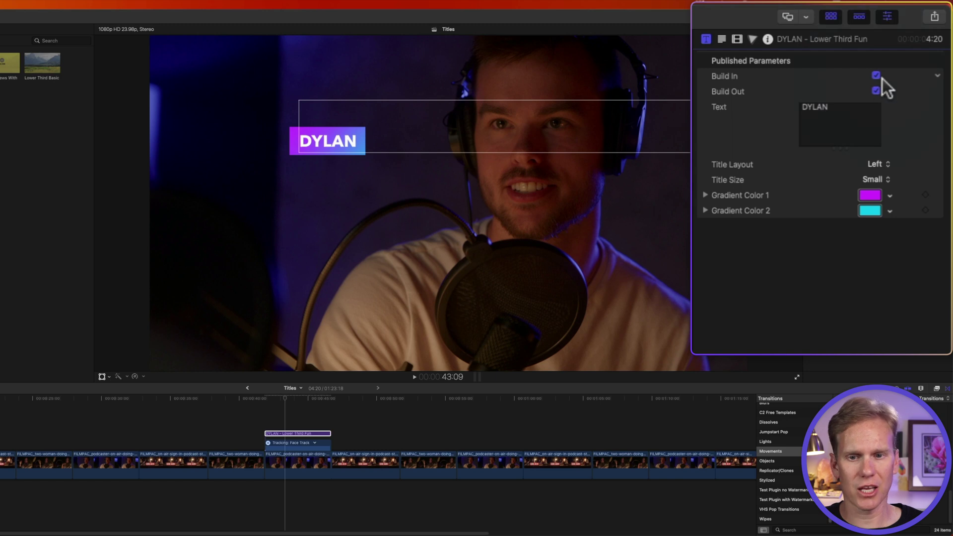
{"action": "left_click", "coordinate": [267, 404]}
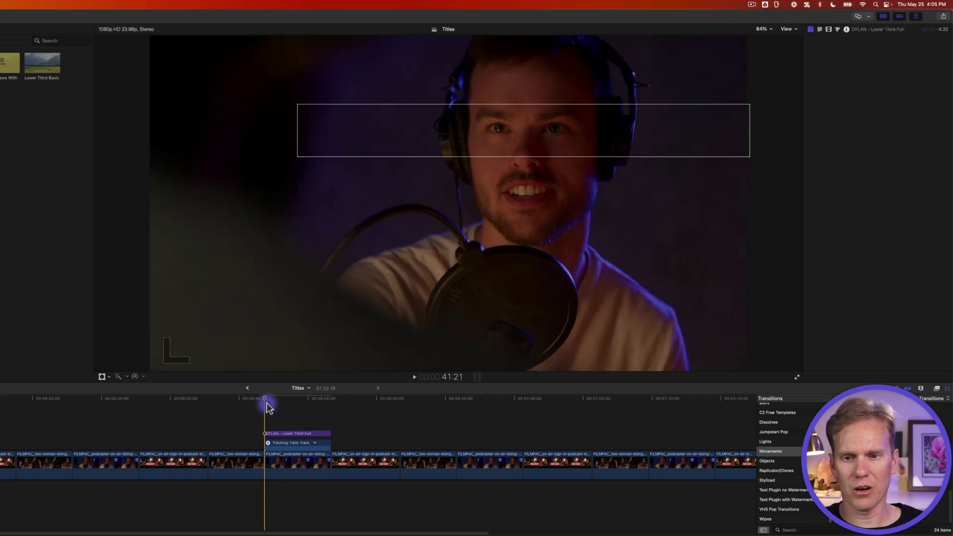
{"action": "key", "text": "space"}
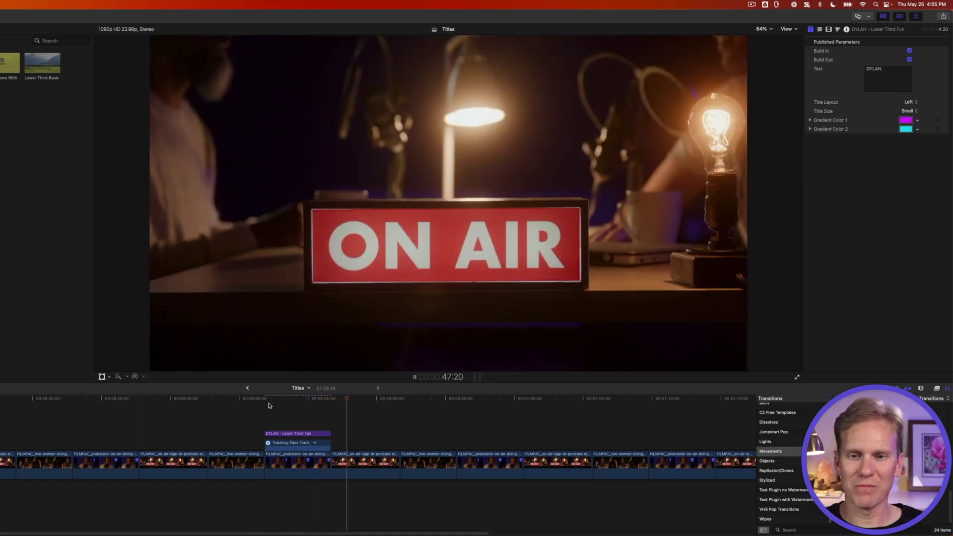
{"action": "left_click", "coordinate": [289, 404]}
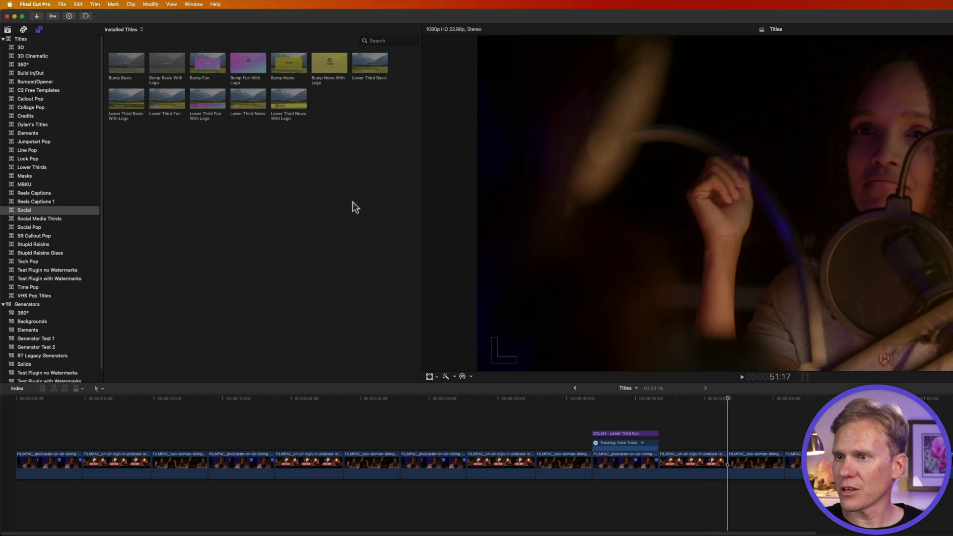
Add the YouTube title from Social Media Thirds to the timeline and shorten its end.
{"action": "left_click", "coordinate": [73, 218]}
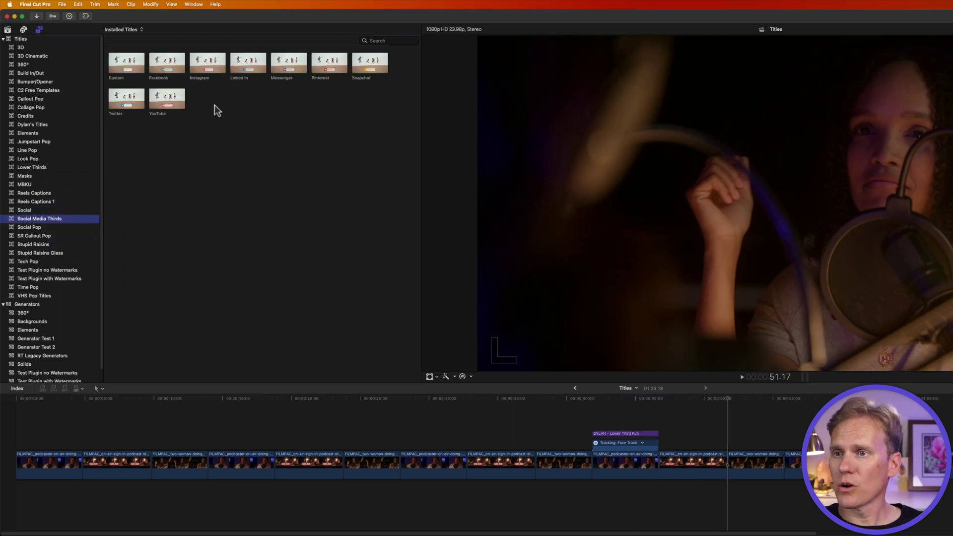
{"action": "left_click_drag", "start_coordinate": [164, 100], "coordinate": [741, 443]}
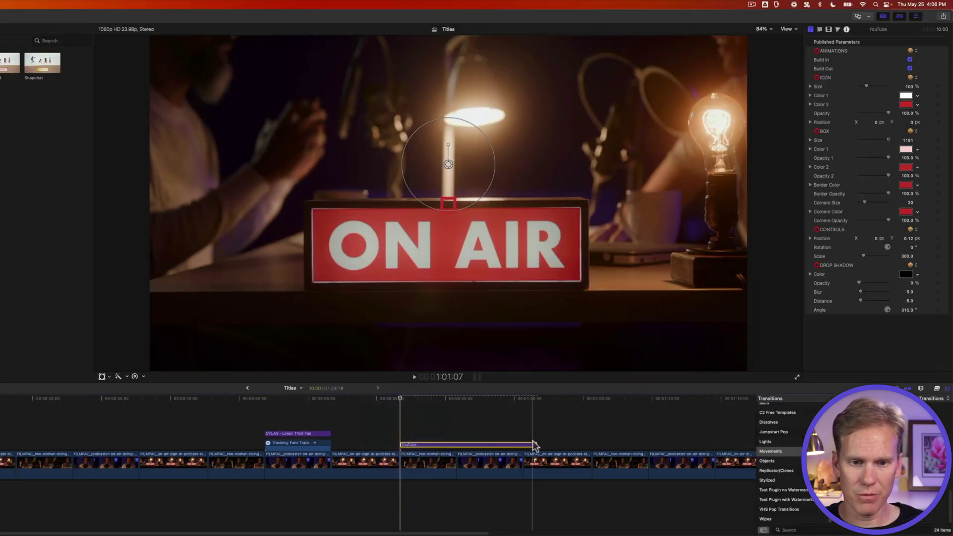
{"action": "left_click_drag", "start_coordinate": [533, 445], "coordinate": [456, 444]}
Reposition the YouTube lower third toward the lower-left of the frame.
{"action": "left_click", "coordinate": [434, 443]}
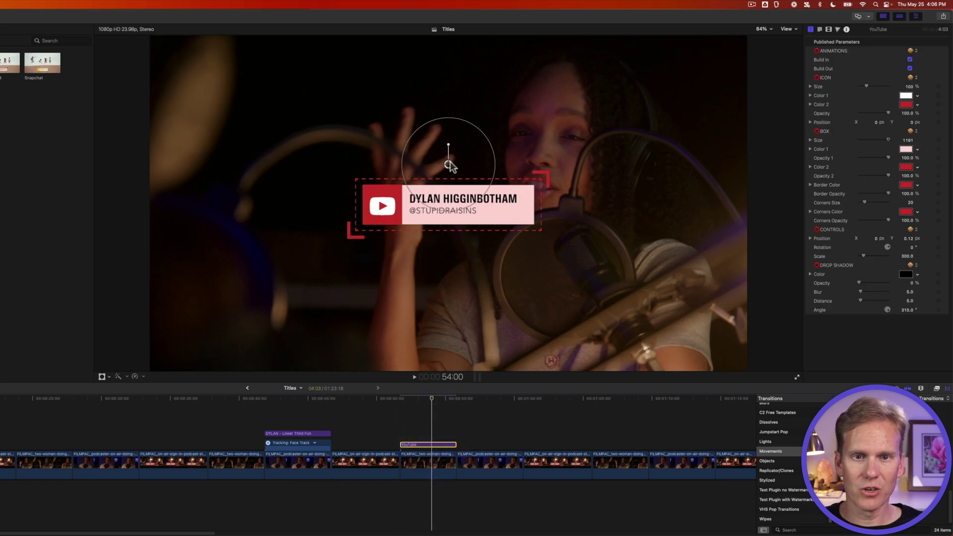
{"action": "left_click_drag", "start_coordinate": [449, 165], "coordinate": [330, 241]}
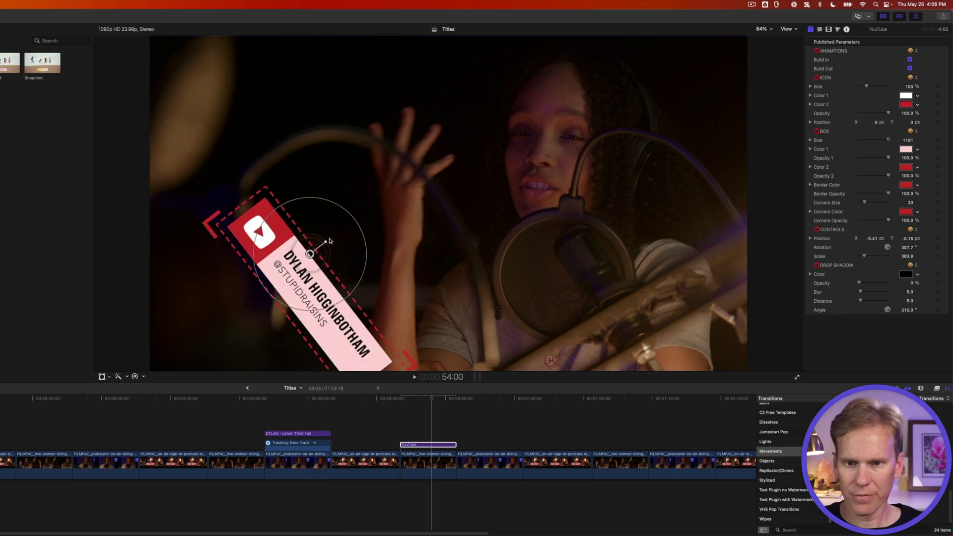
{"action": "key", "text": "super+z"}
{"action": "double_click", "coordinate": [392, 290]}
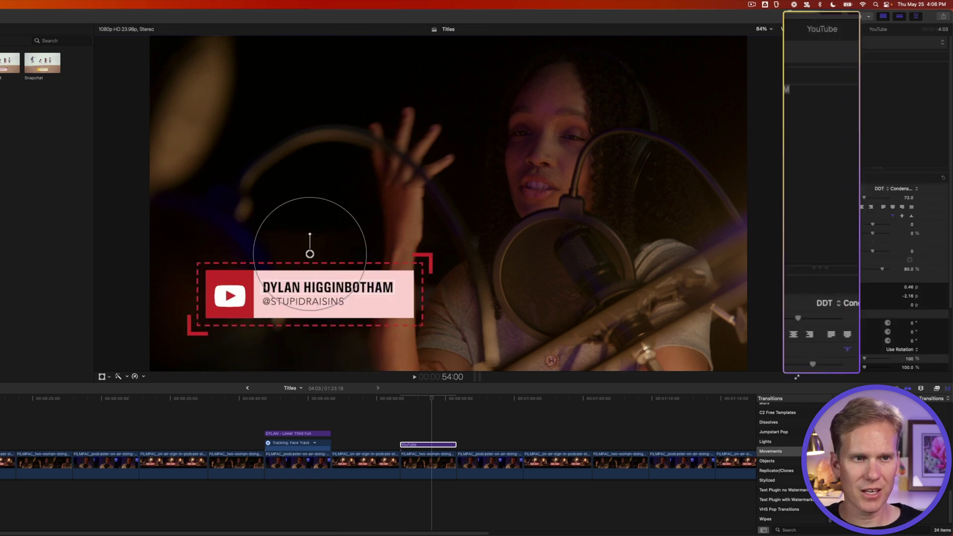
Replace the YouTube lower third's name text with the guest's full name.
{"action": "key", "text": "super+a"}
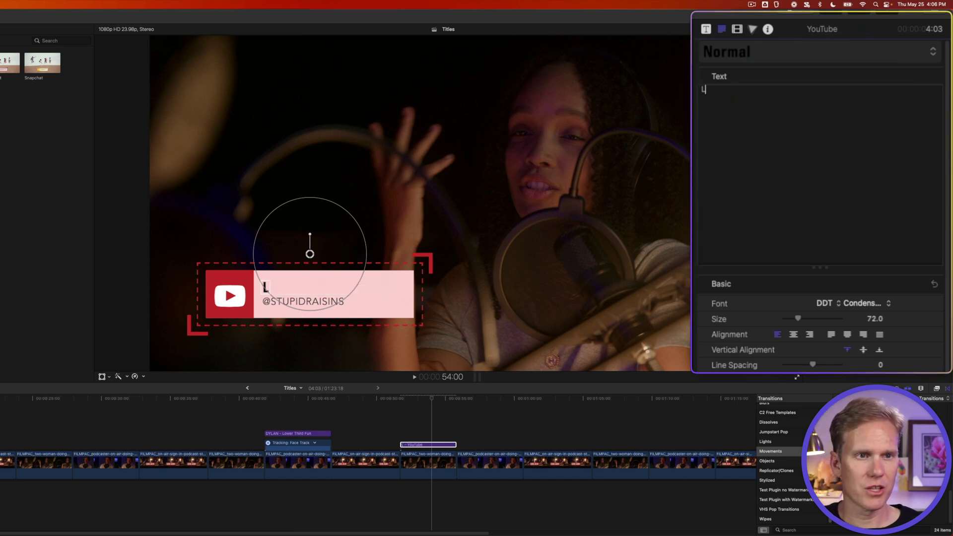
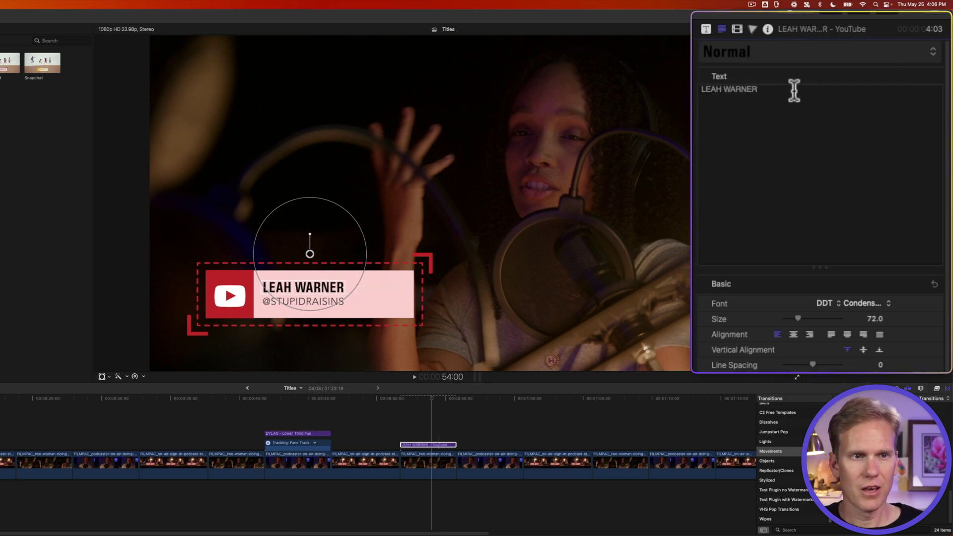
{"action": "left_click", "coordinate": [705, 27]}
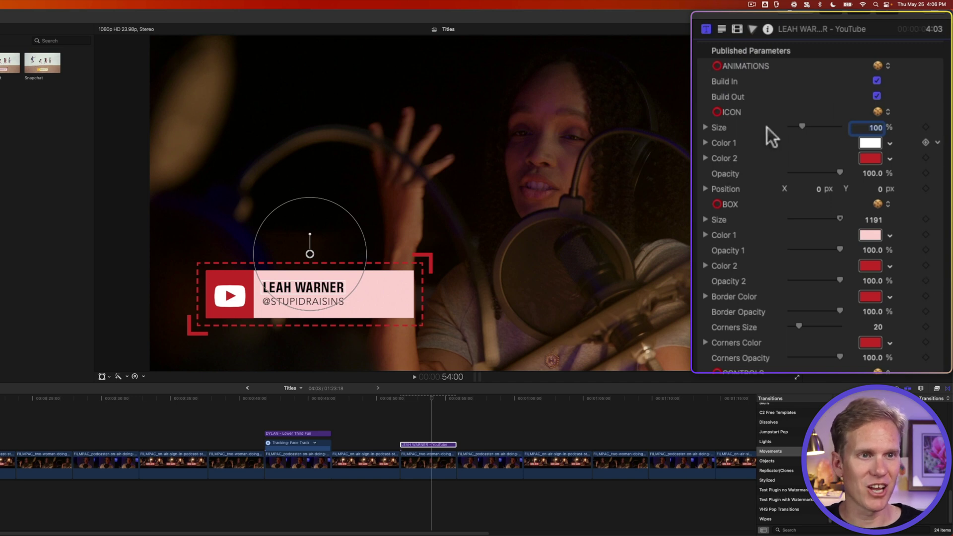
Color the icon, box accent, border and corners purple, and make the name box white.
{"action": "left_click", "coordinate": [872, 160]}
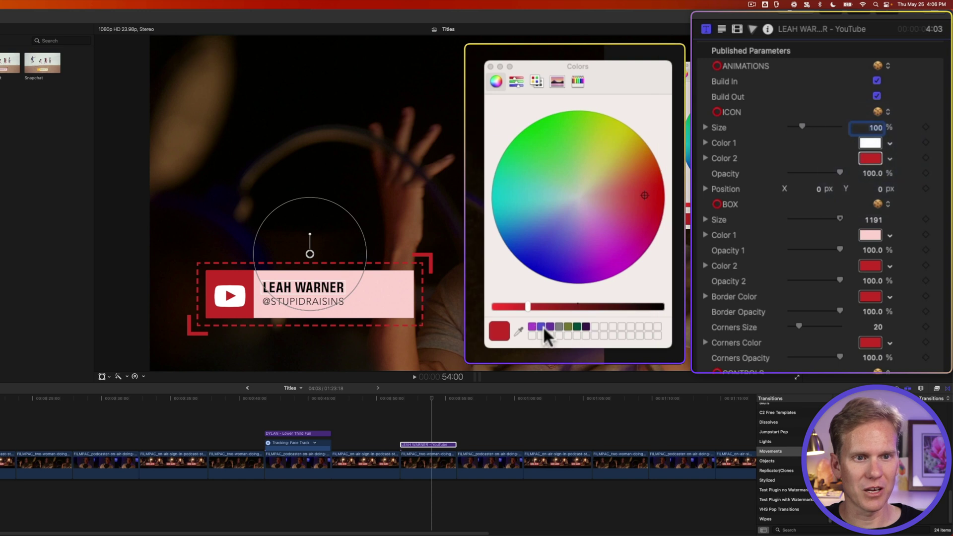
{"action": "left_click", "coordinate": [532, 326]}
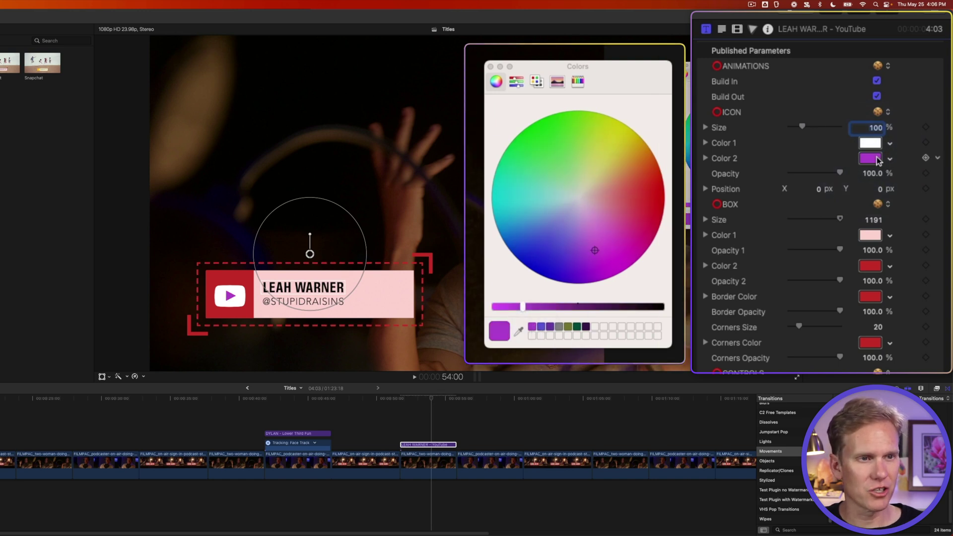
{"action": "left_click_drag", "start_coordinate": [876, 157], "coordinate": [872, 297]}
{"action": "left_click_drag", "start_coordinate": [871, 296], "coordinate": [871, 342]}
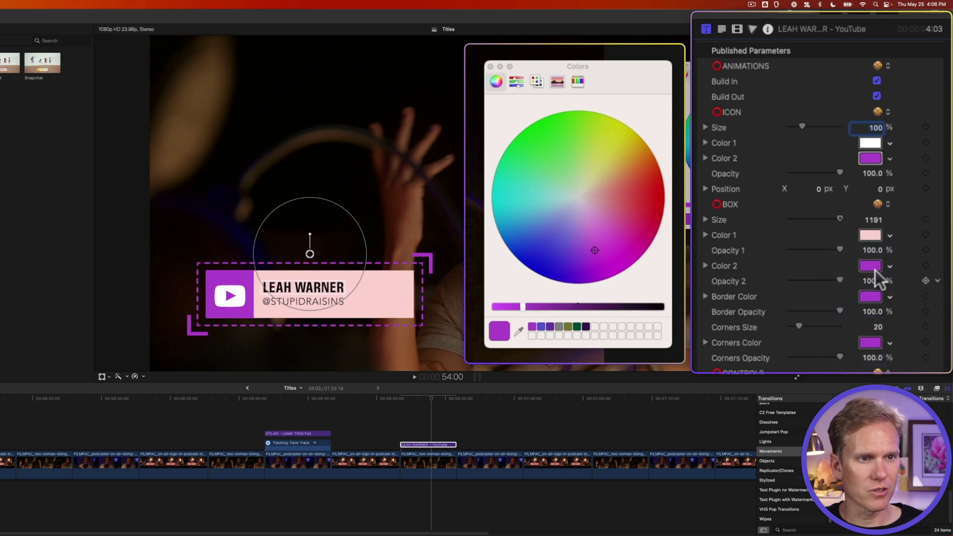
{"action": "left_click", "coordinate": [874, 234]}
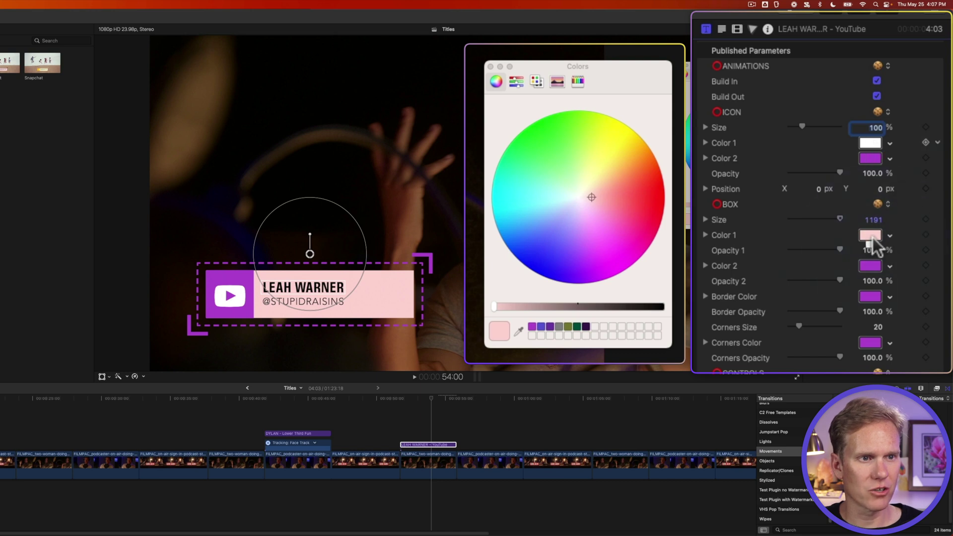
{"action": "left_click_drag", "start_coordinate": [873, 237], "coordinate": [872, 231]}
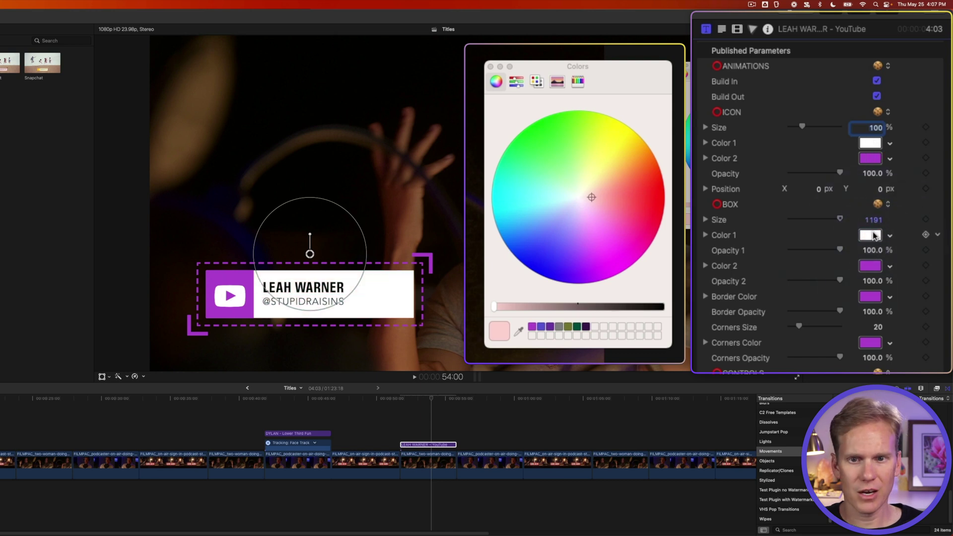
{"action": "left_click", "coordinate": [490, 66]}
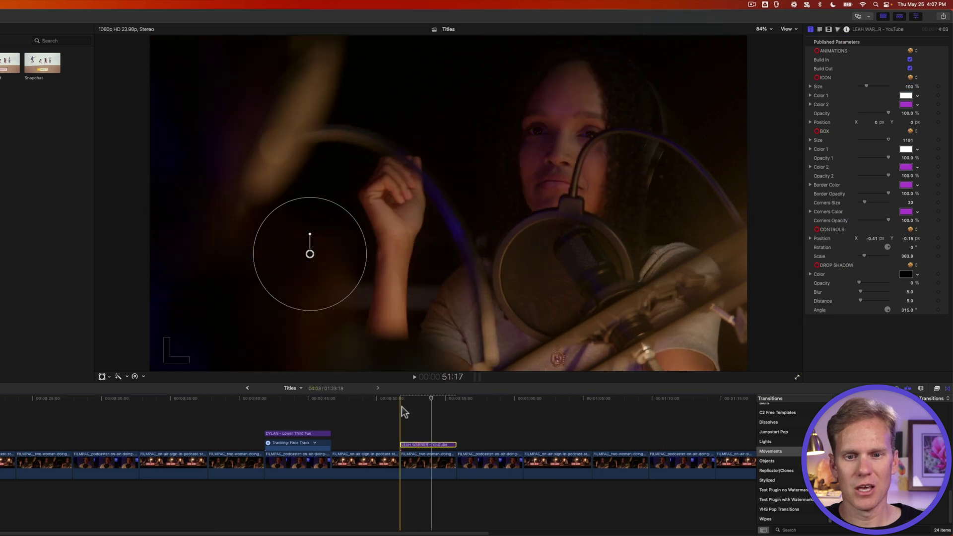
{"action": "key", "text": "space"}
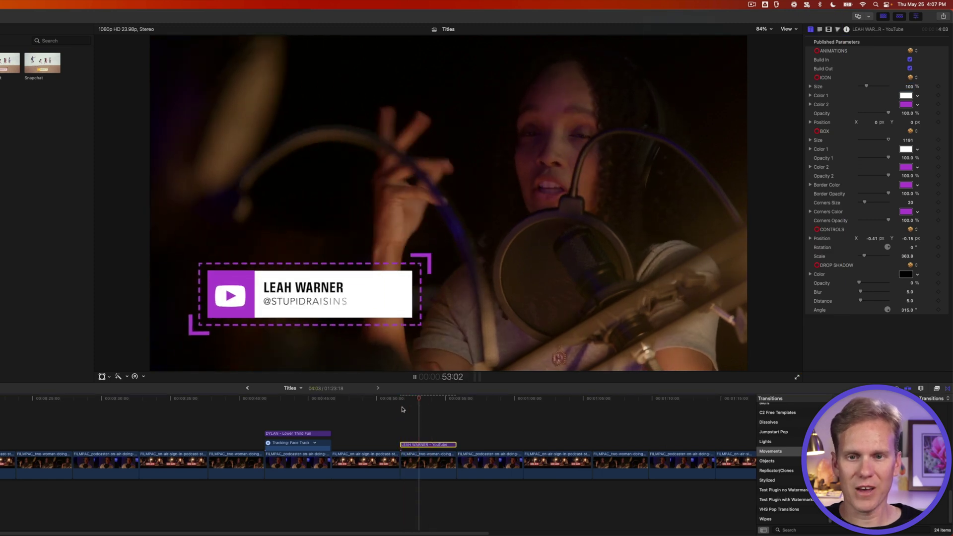